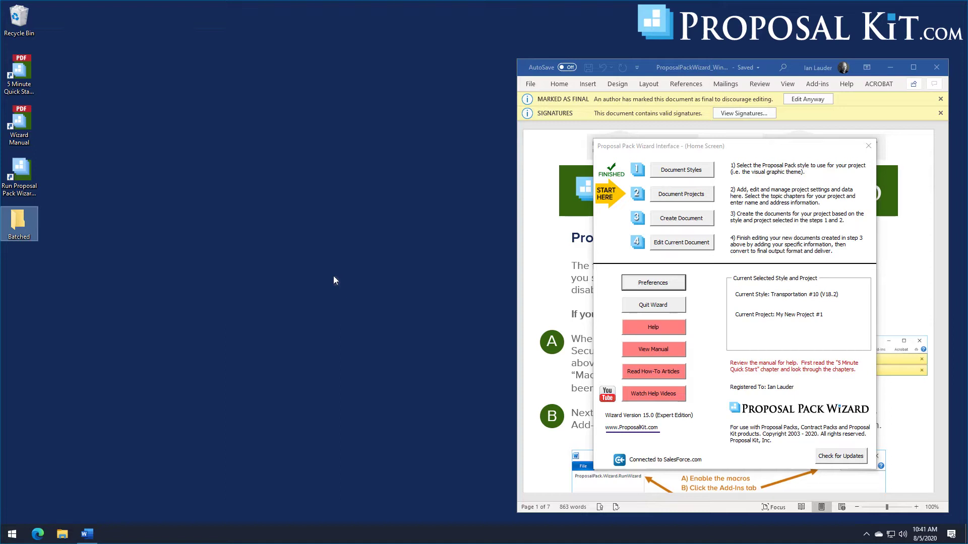
Step: Check that the Batched desktop folder is empty, then open Batch Processing under Project Settings preferences
double_click(17, 222)
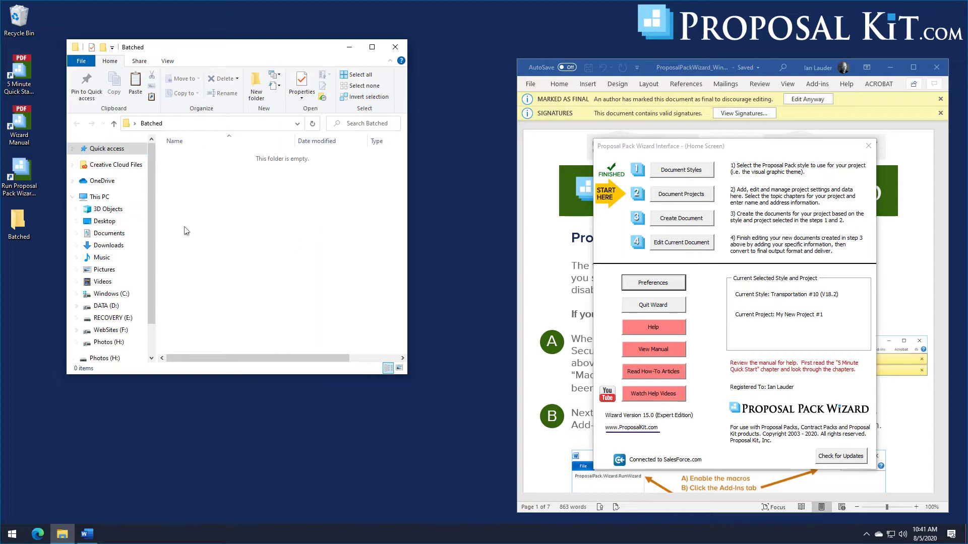
click(394, 48)
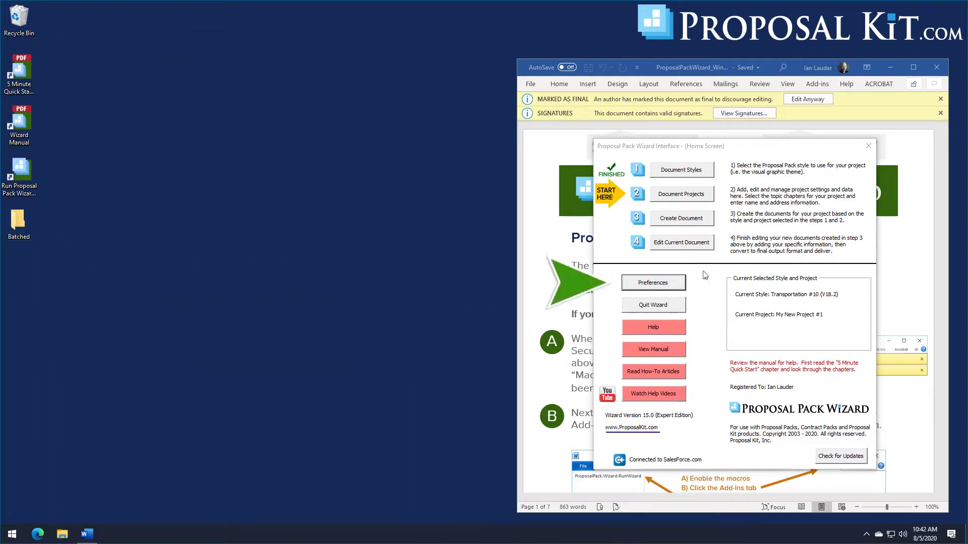
click(662, 291)
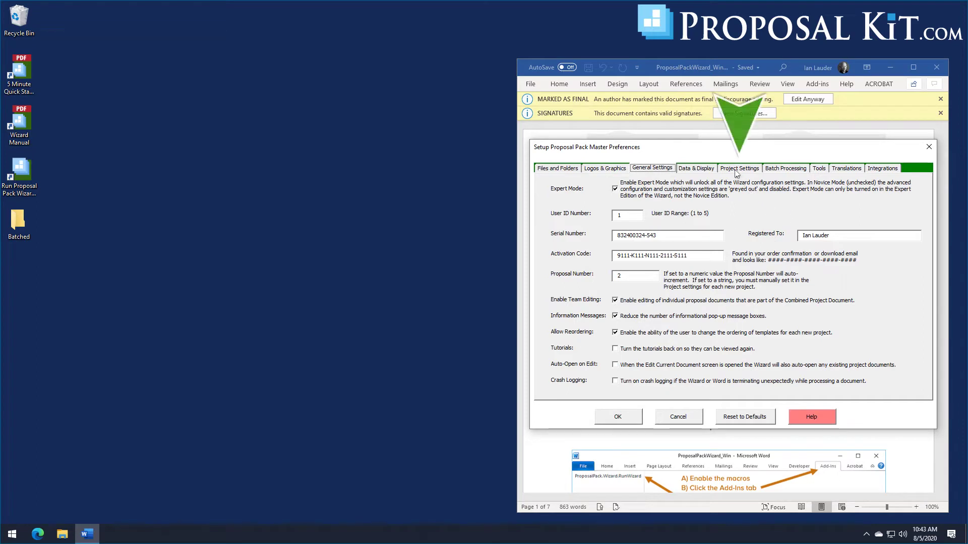
click(736, 171)
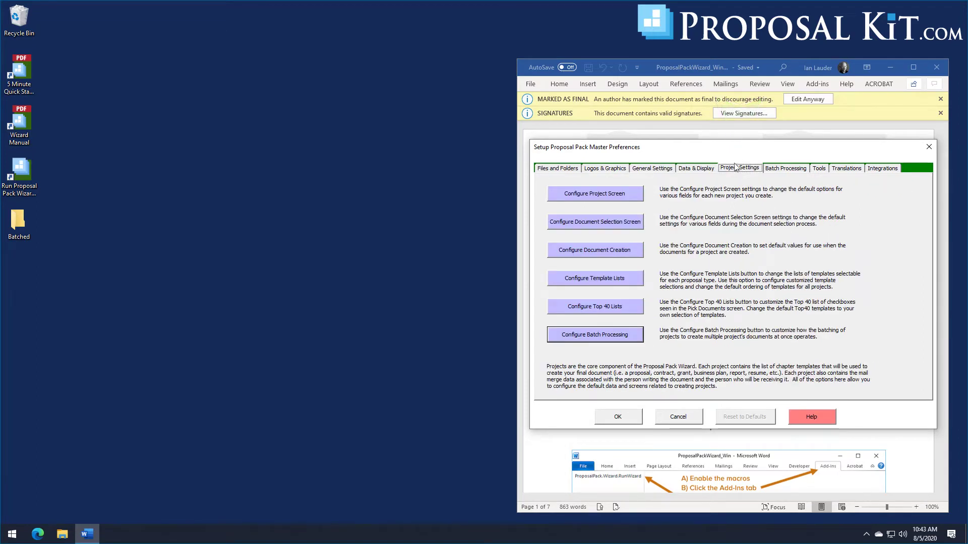
click(591, 339)
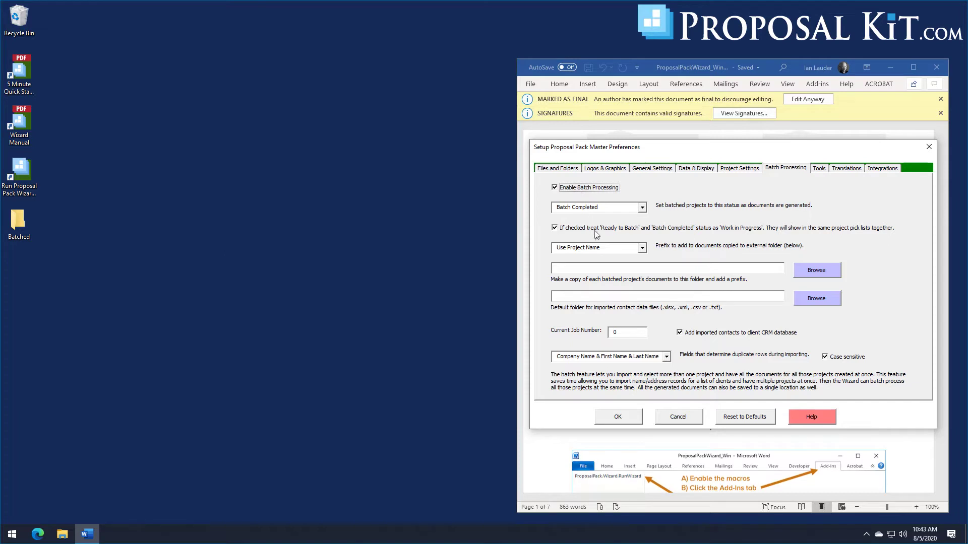
Step: Keep 'Use Project Name' as the copy prefix and set the copy folder to Desktop\Batched
click(643, 248)
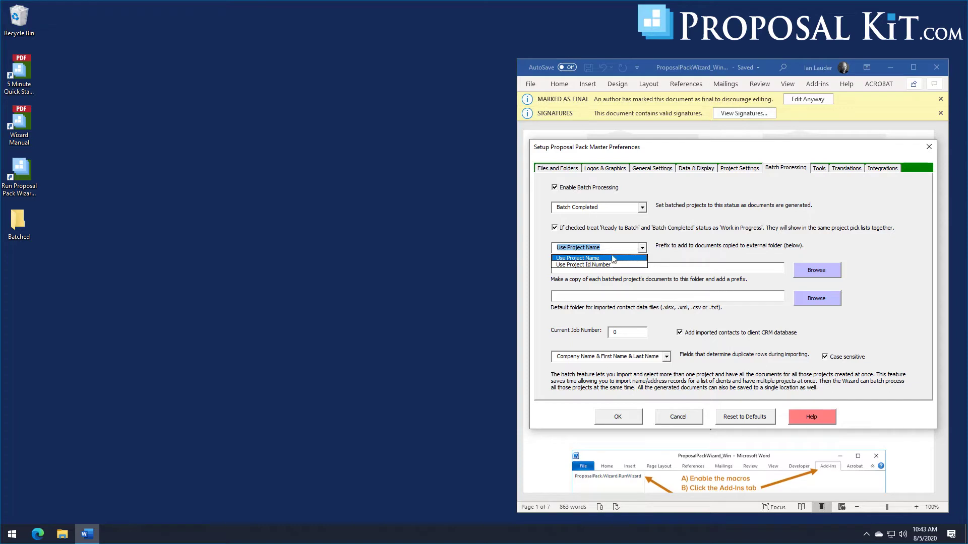
click(643, 260)
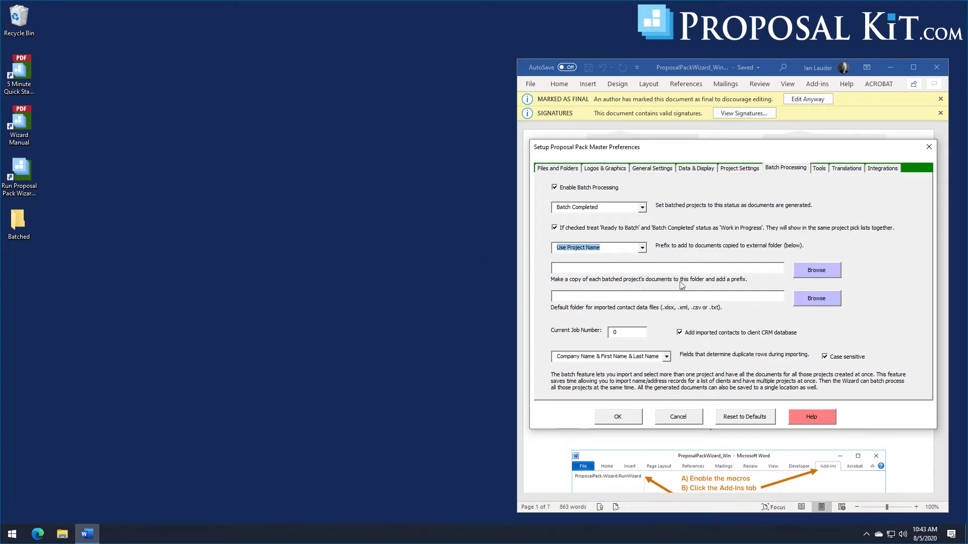
click(816, 270)
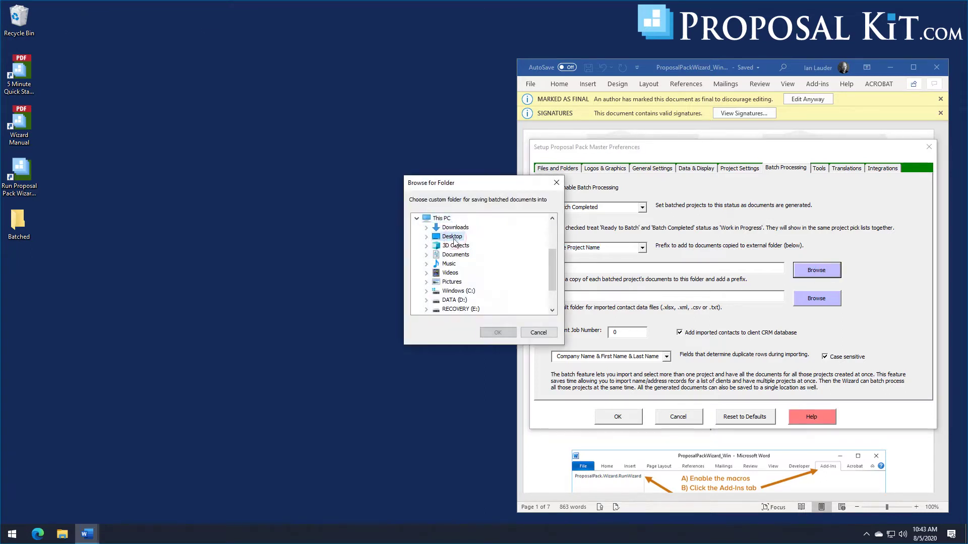
click(453, 238)
click(459, 245)
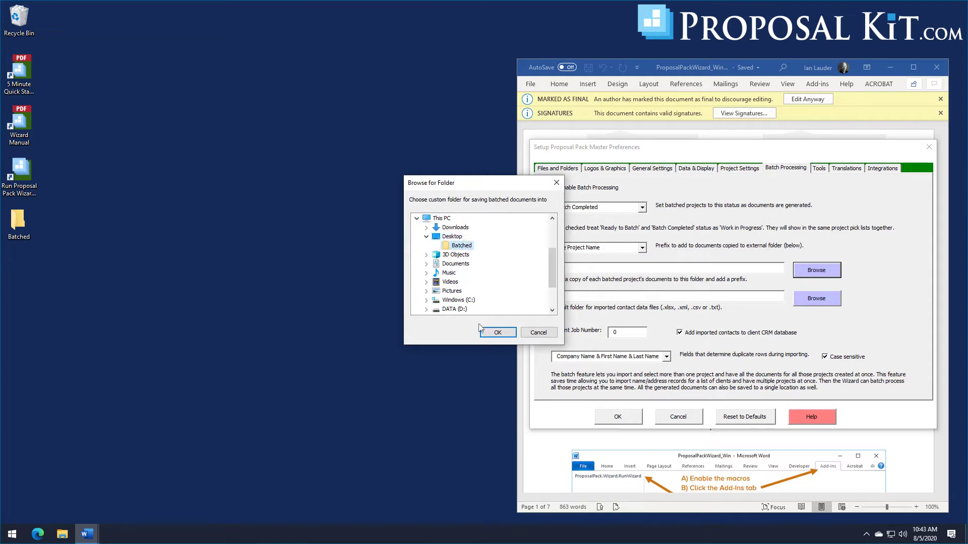
click(483, 331)
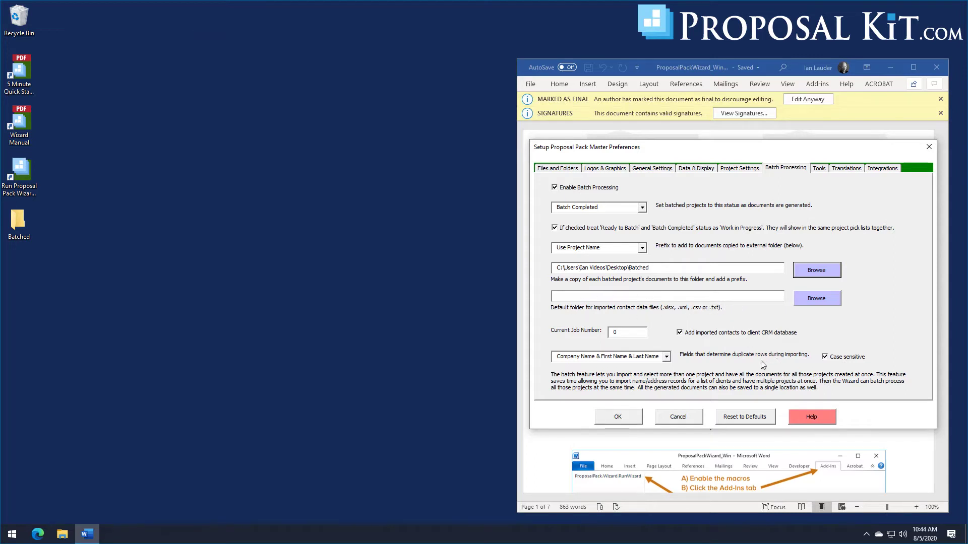
Step: Leave duplicate-row detection on Company Name & First Name & Last Name, then go to Integrations
click(666, 358)
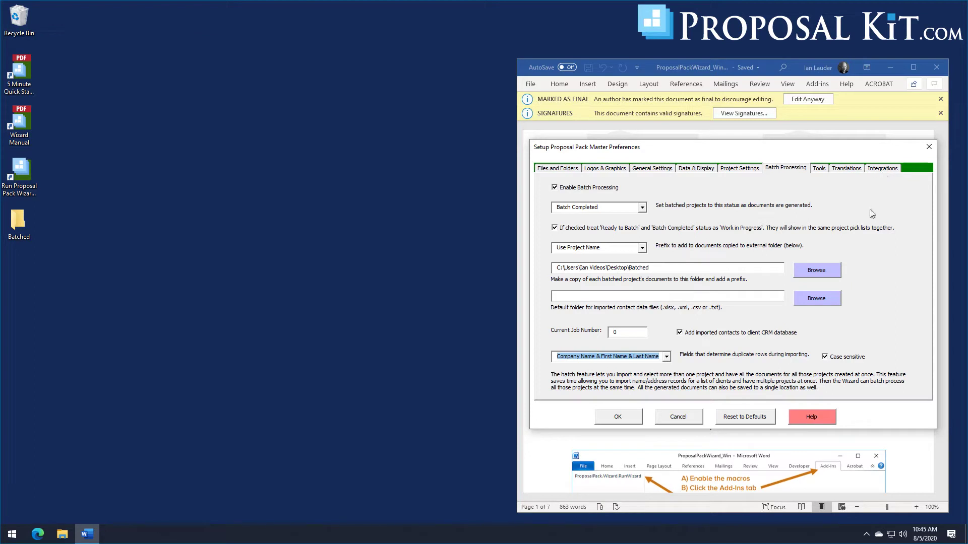
click(878, 172)
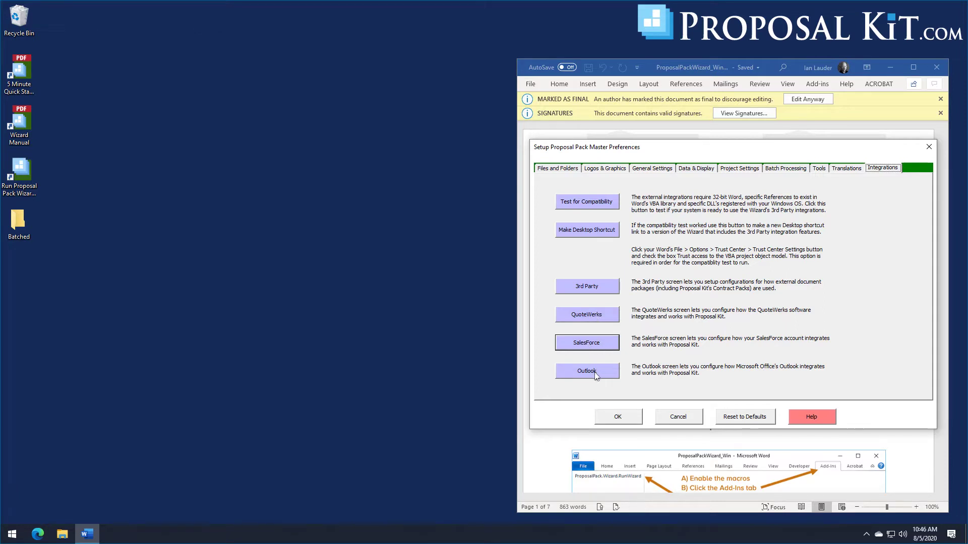
Step: Review the SalesForce login and search settings, then save the preferences with OK
click(602, 345)
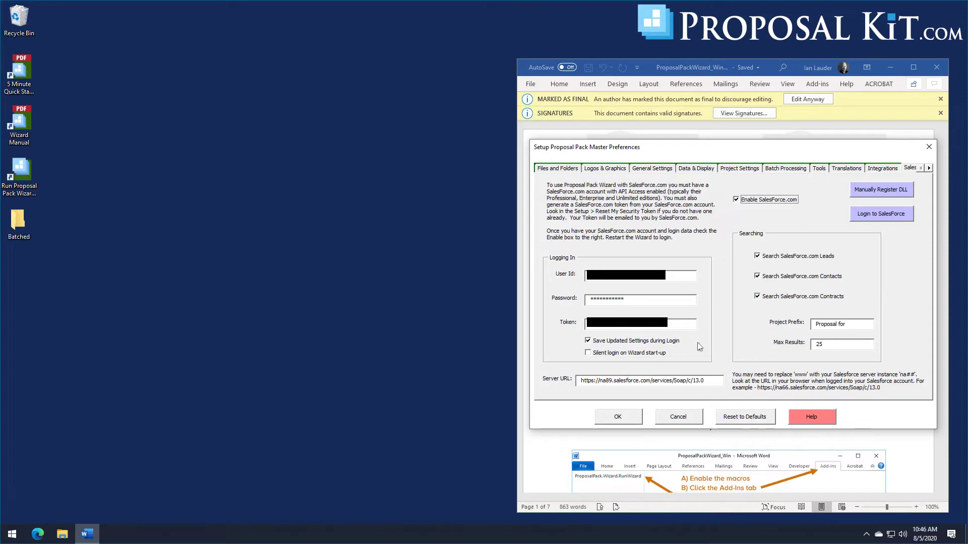
click(613, 421)
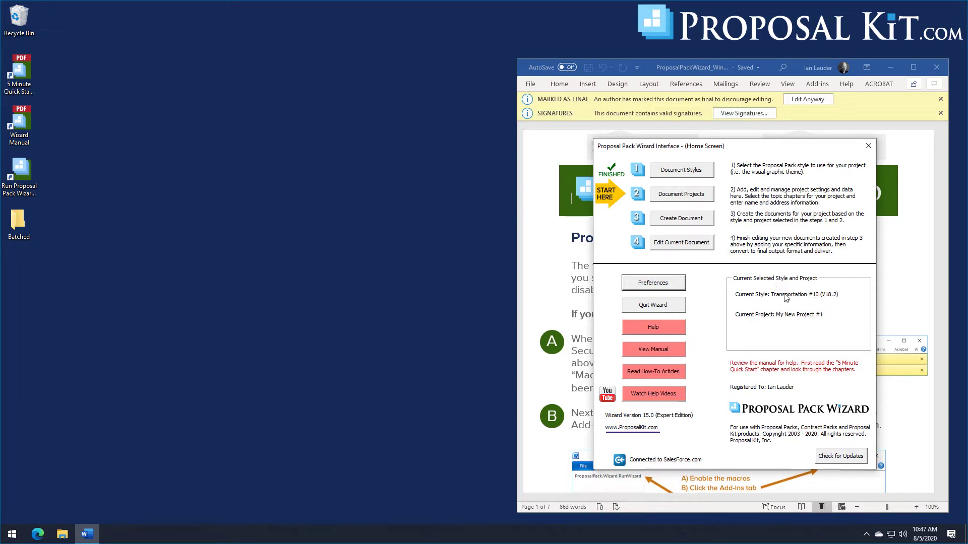
Step: Create a new batch, Batch #1 dated 8/5/2020, under Batch Projects and return to the project picker
click(690, 198)
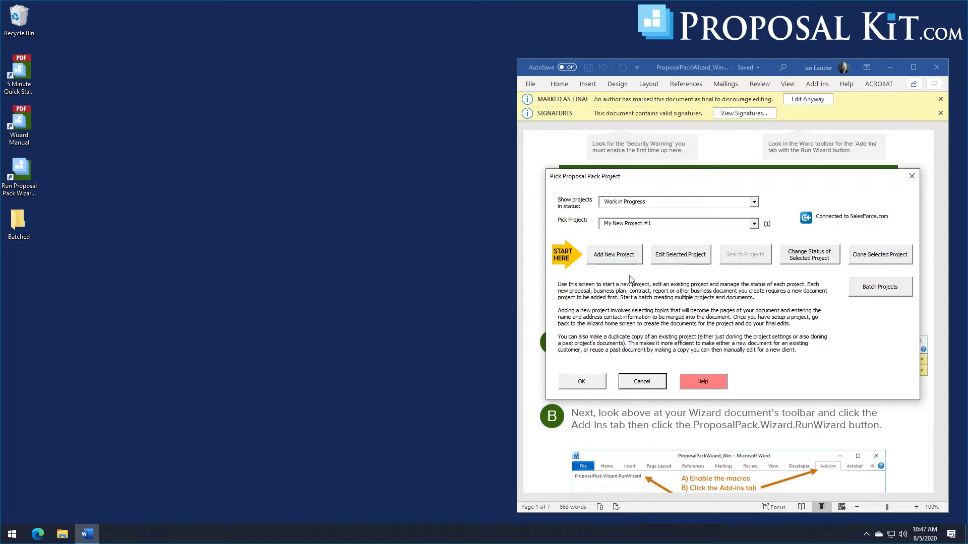
click(880, 288)
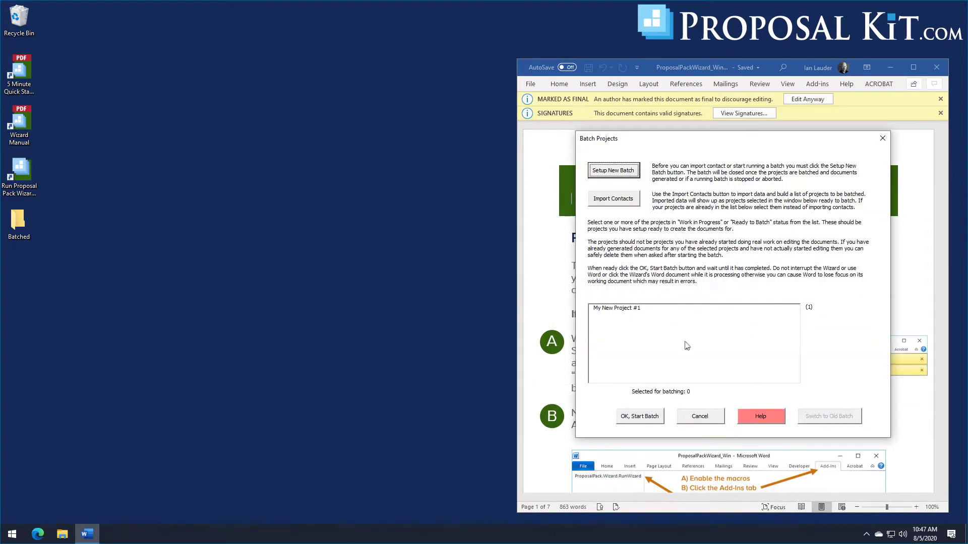
click(622, 172)
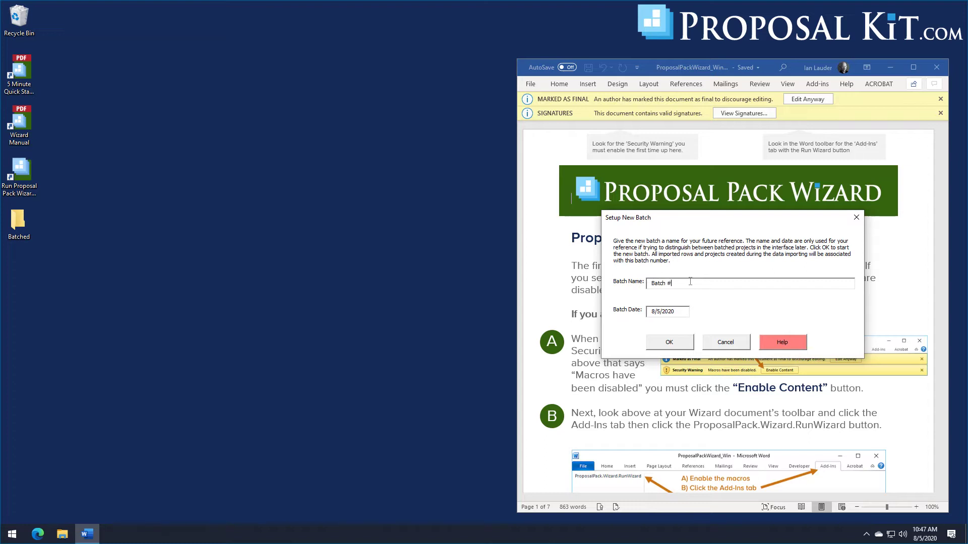
click(673, 342)
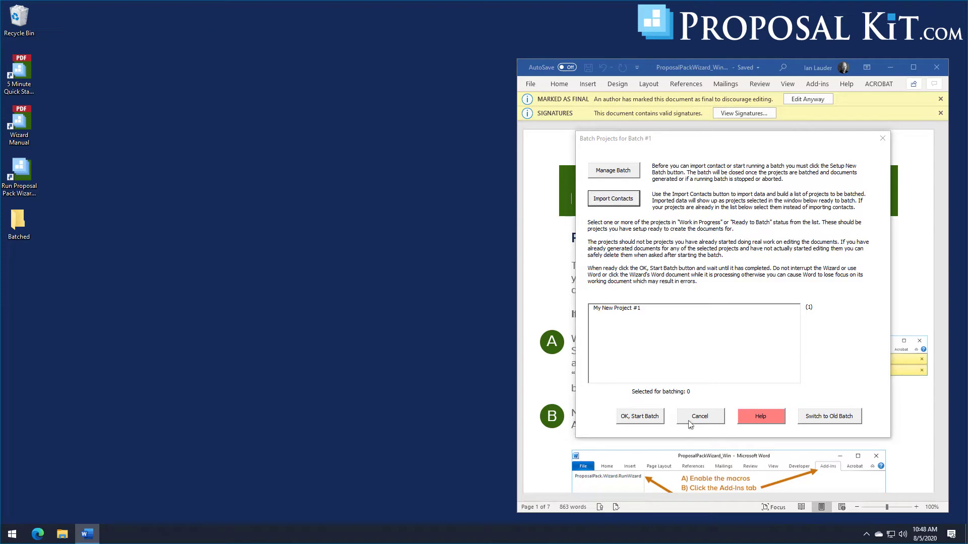
click(695, 417)
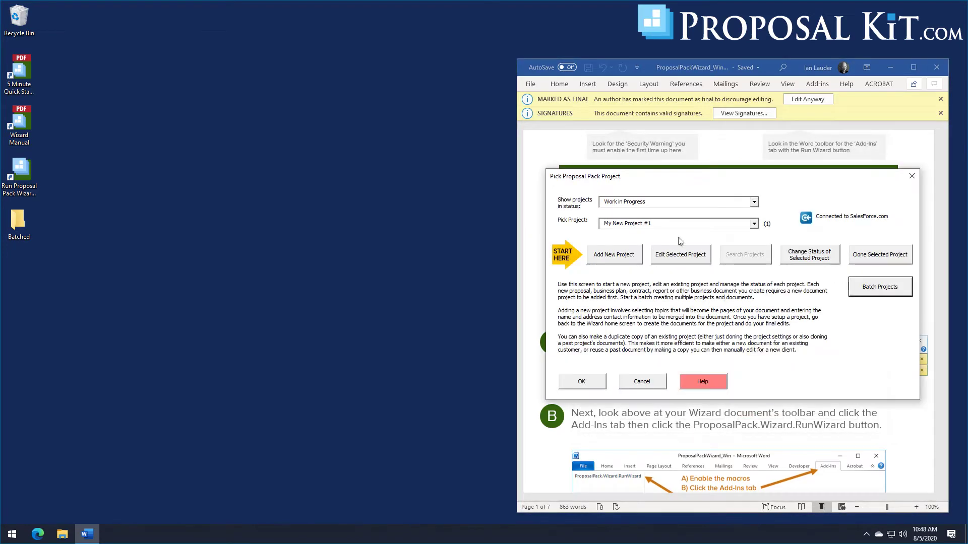
Step: Add new project 'Test #1 for Batch #1' with Excel dynamic links turned off
click(623, 258)
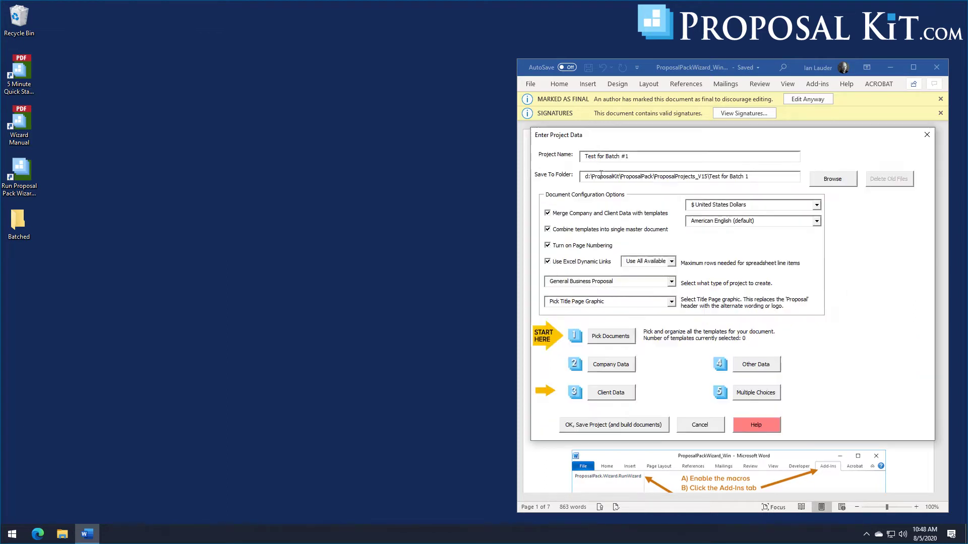
click(598, 156)
text(#1)
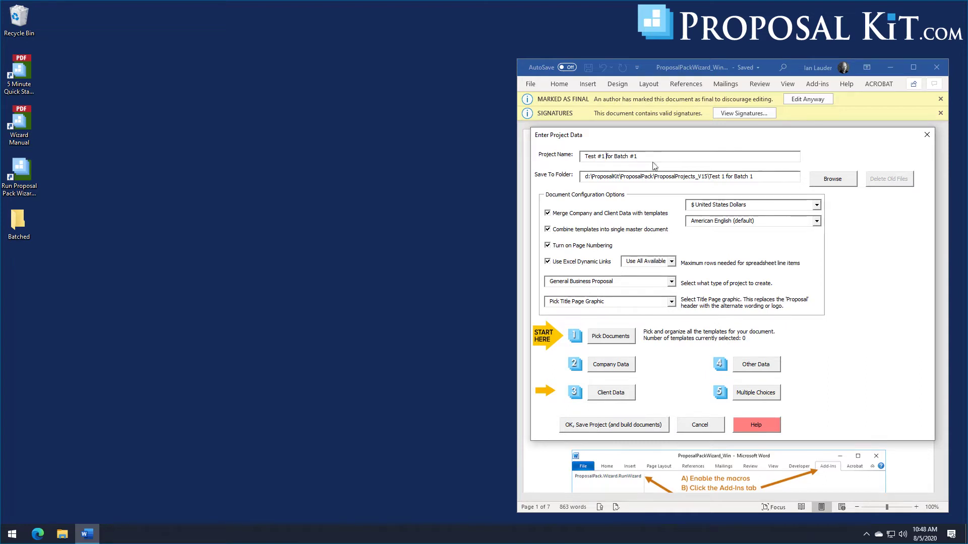
click(576, 264)
Step: Select the Cover Letter, Title Page, Executive Summary, Cost Summary and Back Page templates
click(603, 335)
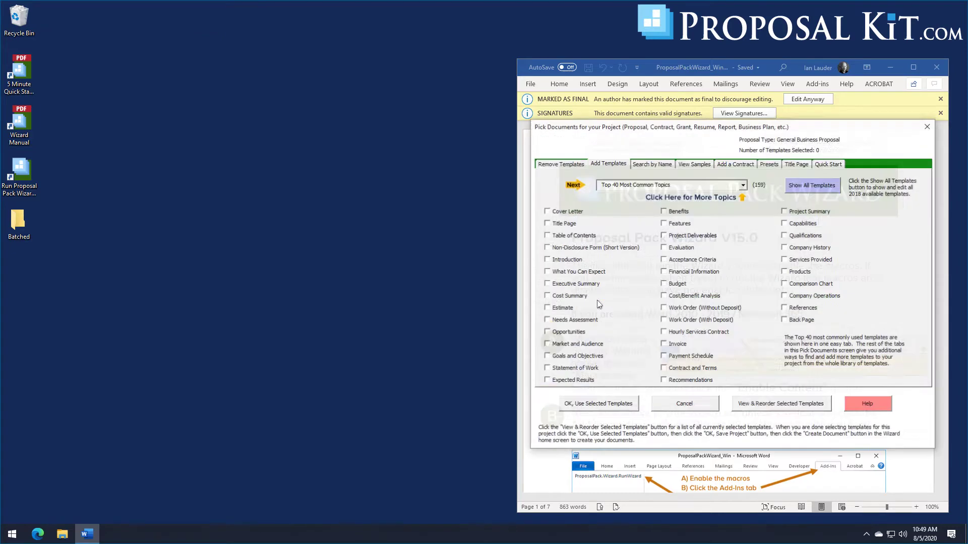
click(547, 212)
click(557, 225)
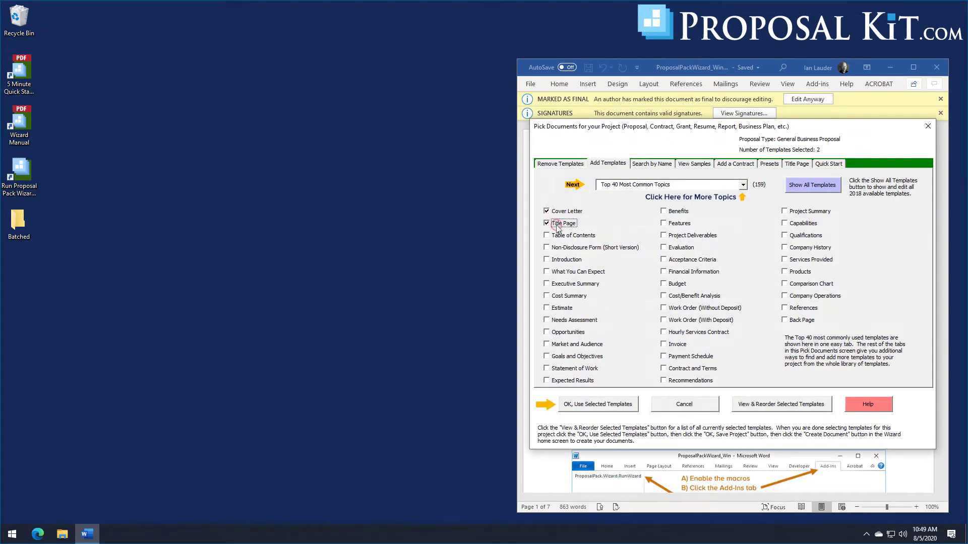
click(569, 285)
click(585, 297)
click(605, 298)
click(785, 321)
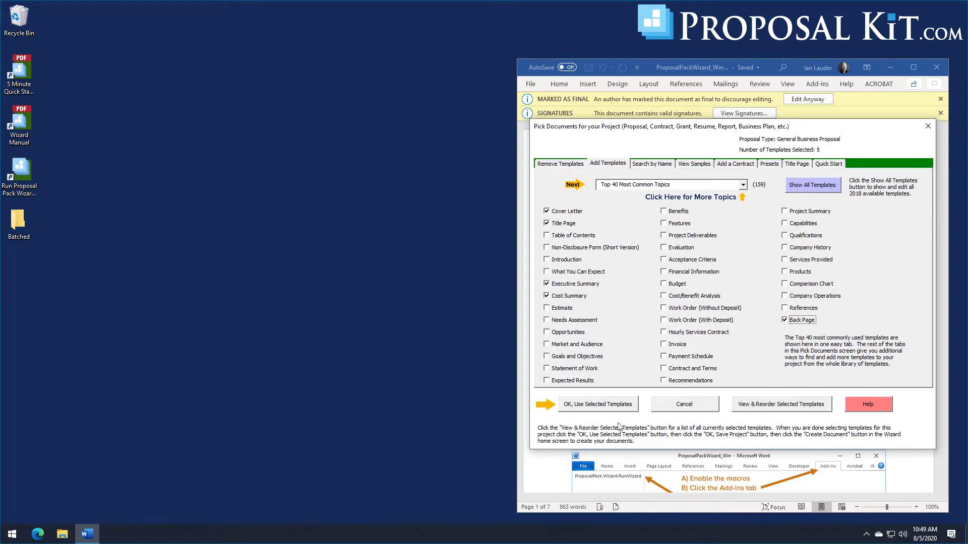
click(599, 406)
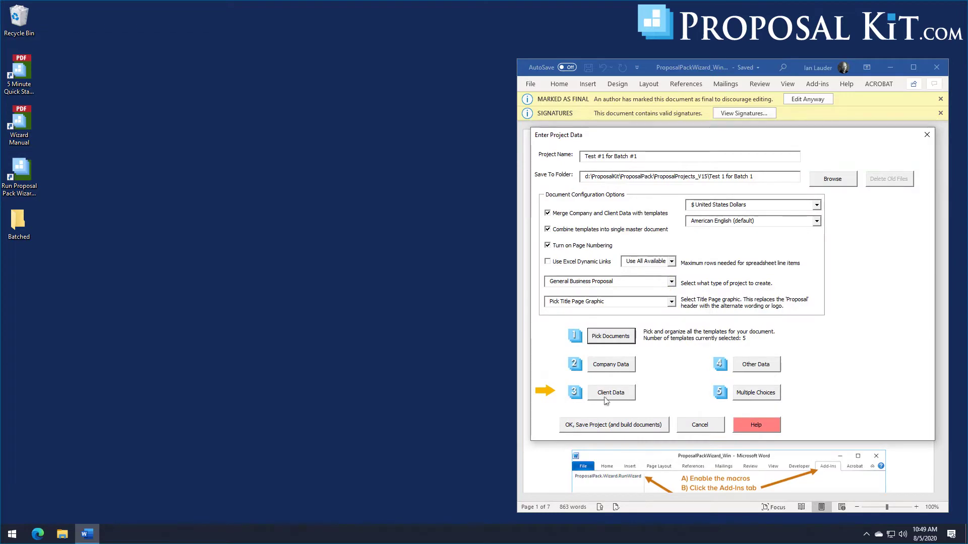
Step: Review and accept the prefilled company information and client details
click(621, 367)
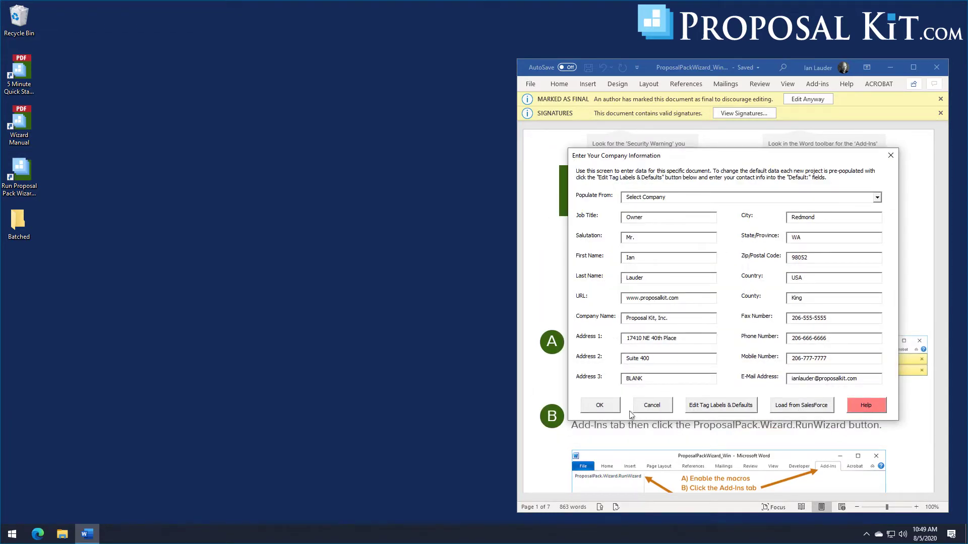
click(600, 407)
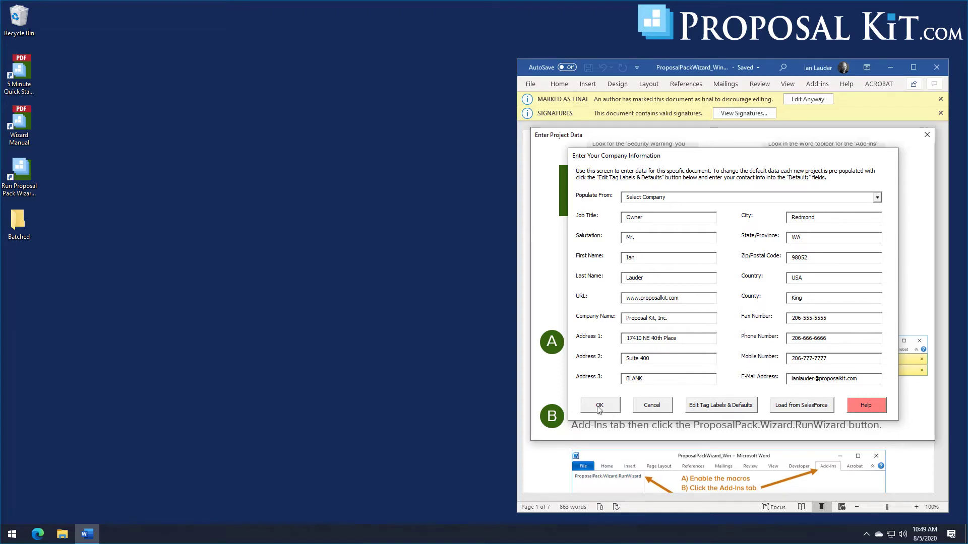
click(614, 396)
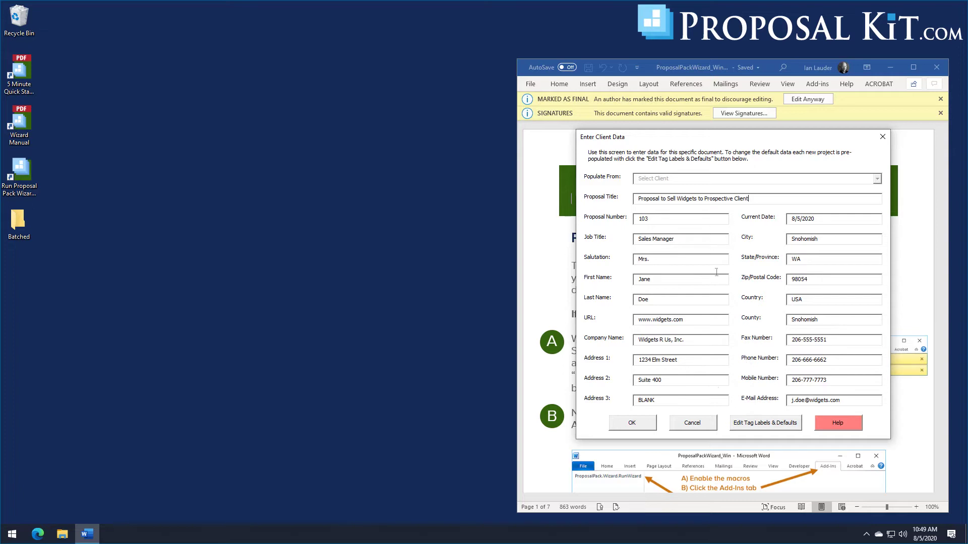
click(643, 425)
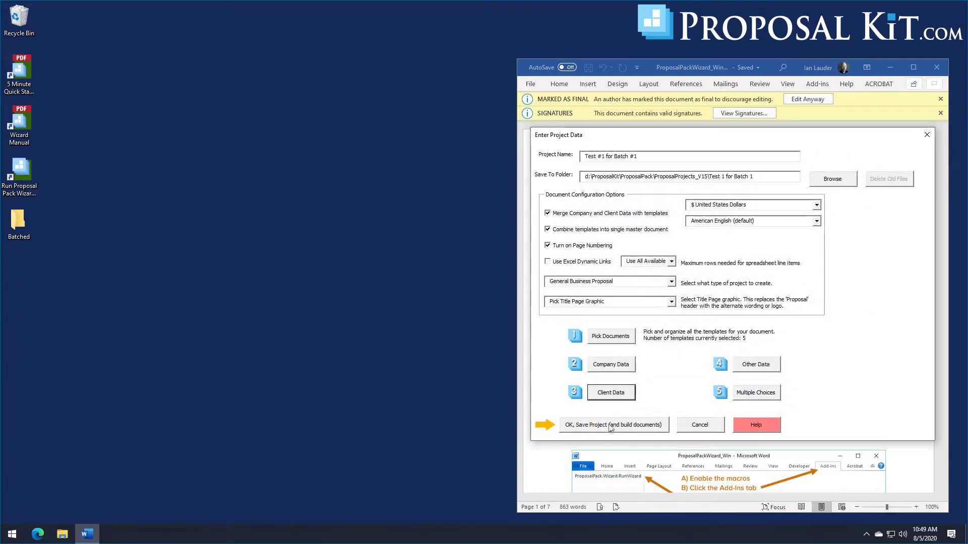
Step: Save the Test #1 for Batch #1 project without building its documents now
click(609, 426)
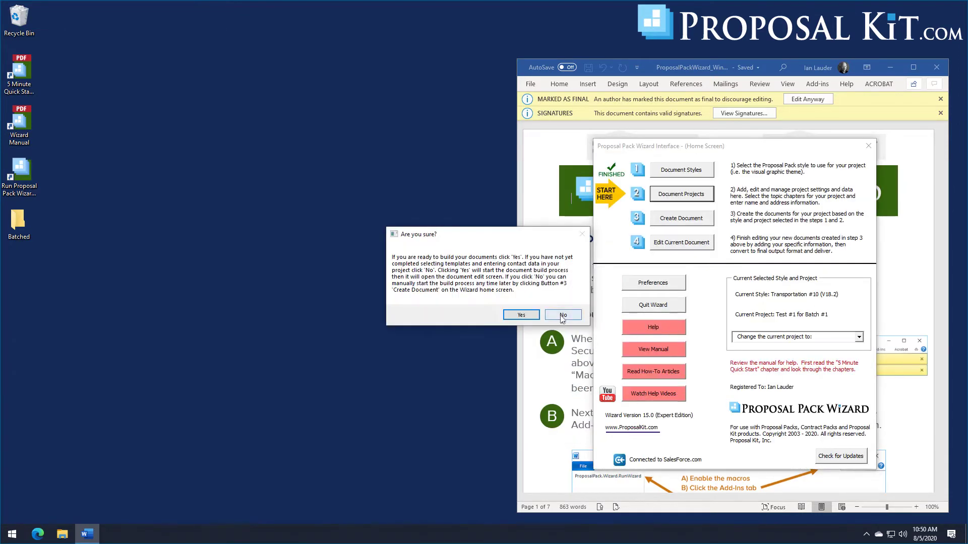
click(562, 316)
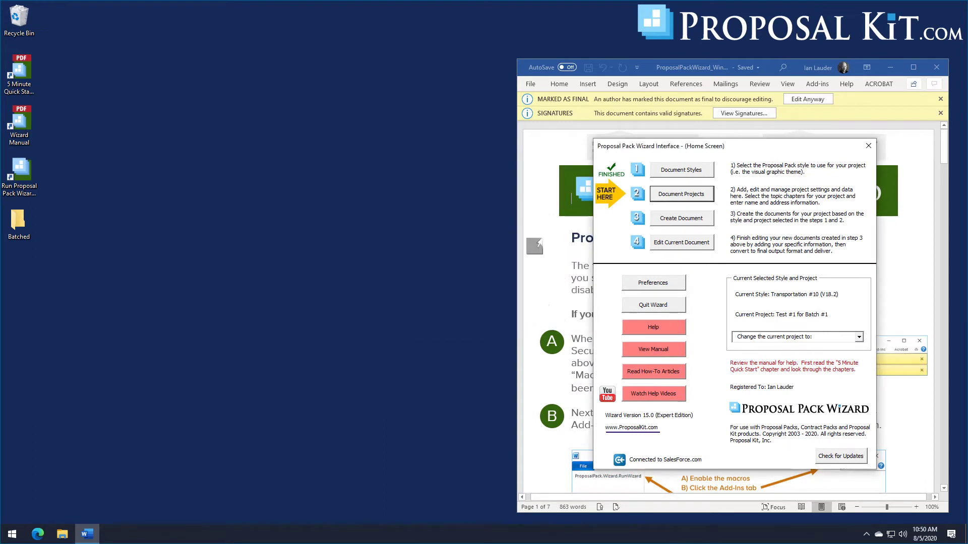
click(681, 196)
Step: Add new project 'Test #2 for Batch #1' with Excel dynamic links turned off
click(681, 195)
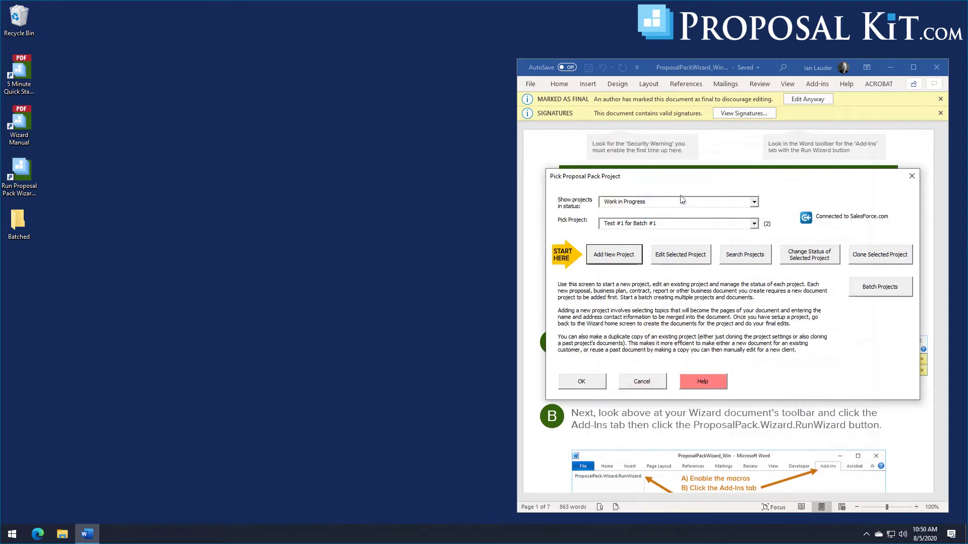
click(605, 256)
text(Test )
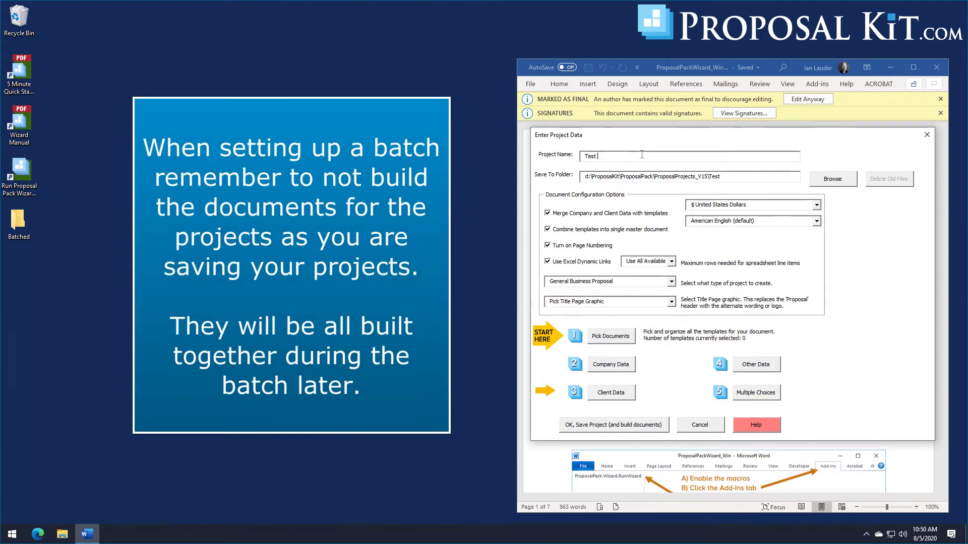
text(#2 for Bat)
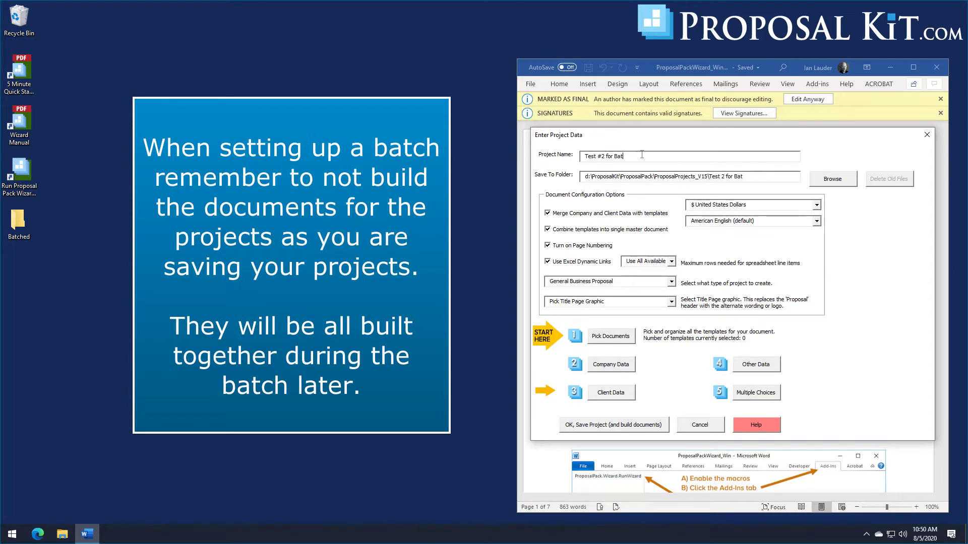
text(h)
key(BackSpace)
text(ch #1)
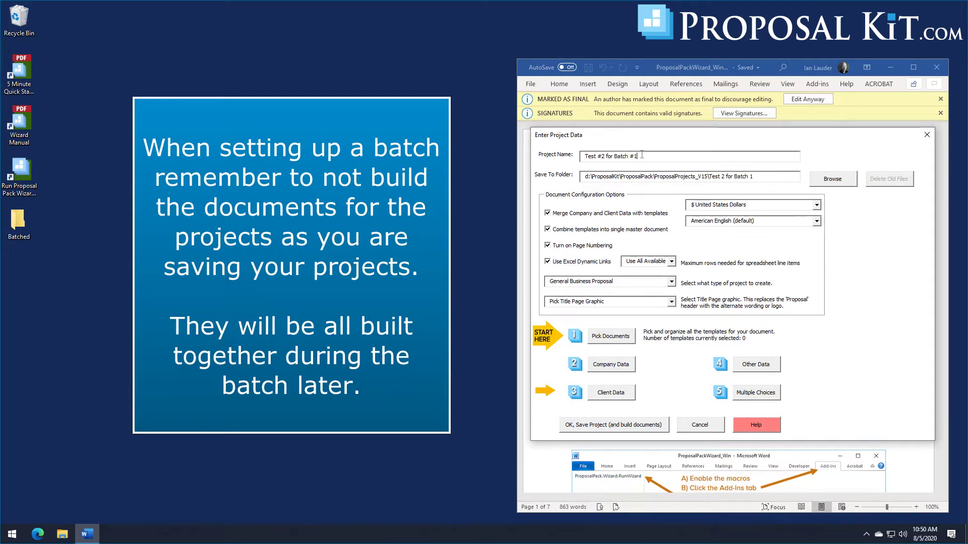
click(587, 262)
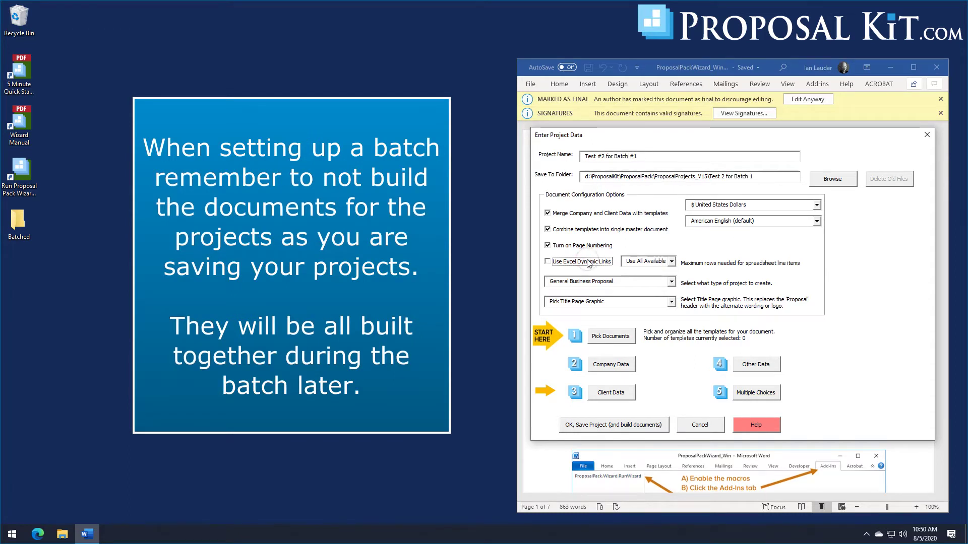
Step: Select the Title Page and Work Order (Without Deposit) templates for the project
click(607, 341)
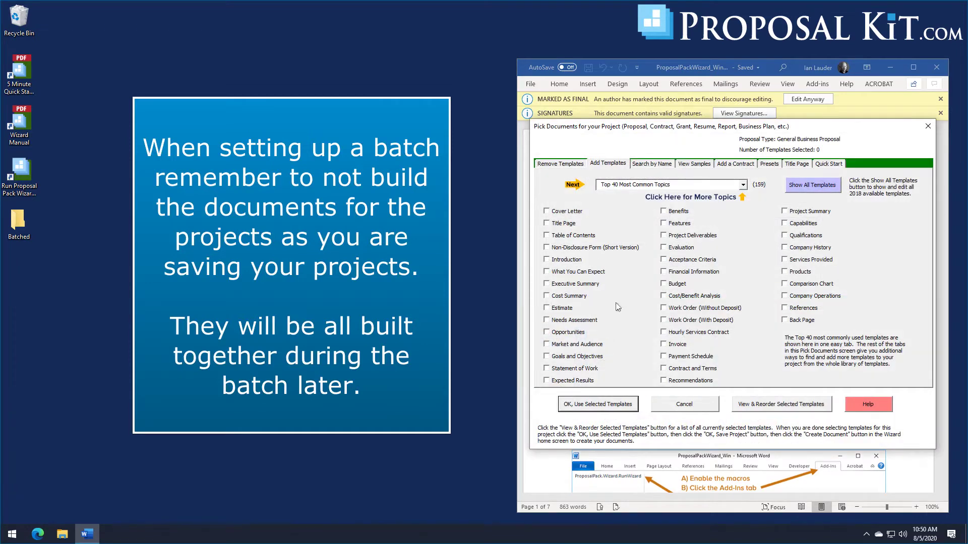
click(560, 225)
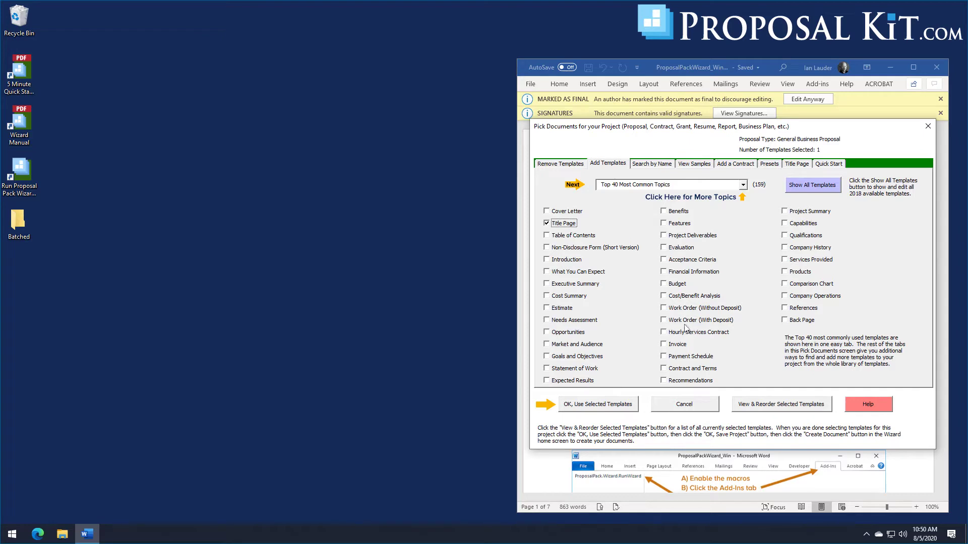
click(670, 309)
click(589, 408)
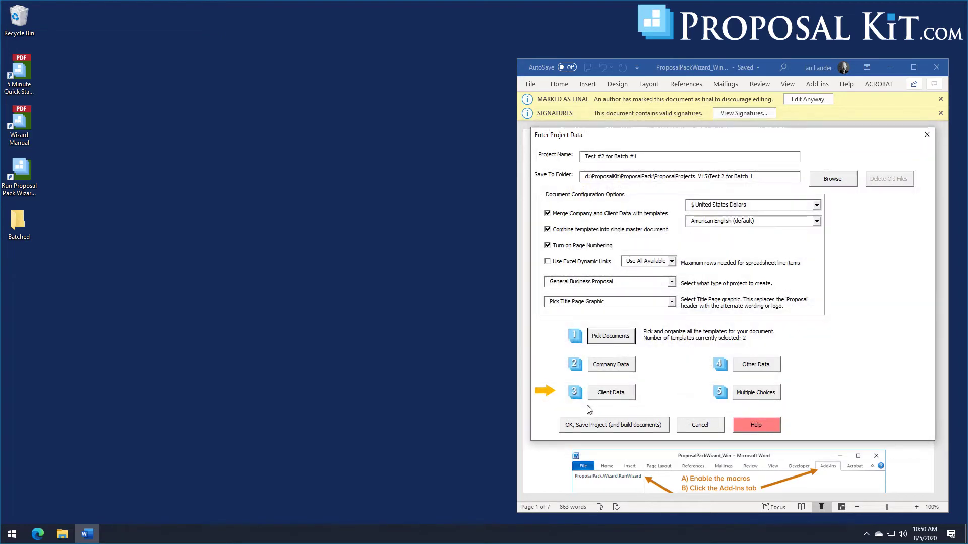
Step: Review and accept the company information and client data
click(604, 371)
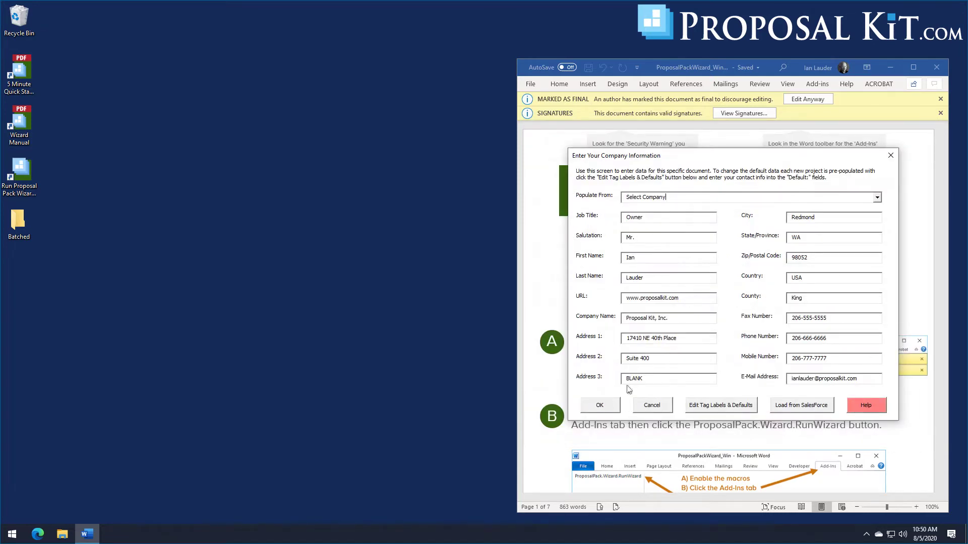
click(597, 409)
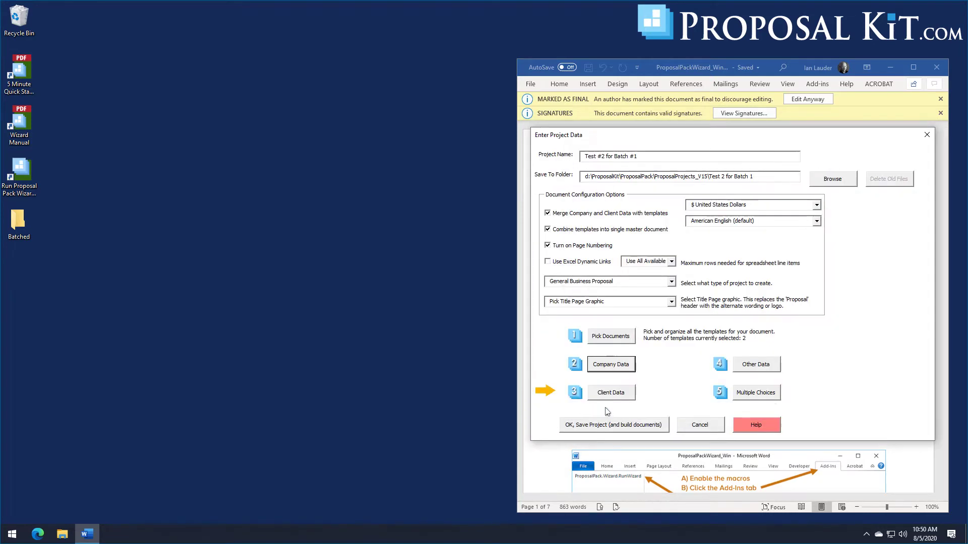
click(610, 393)
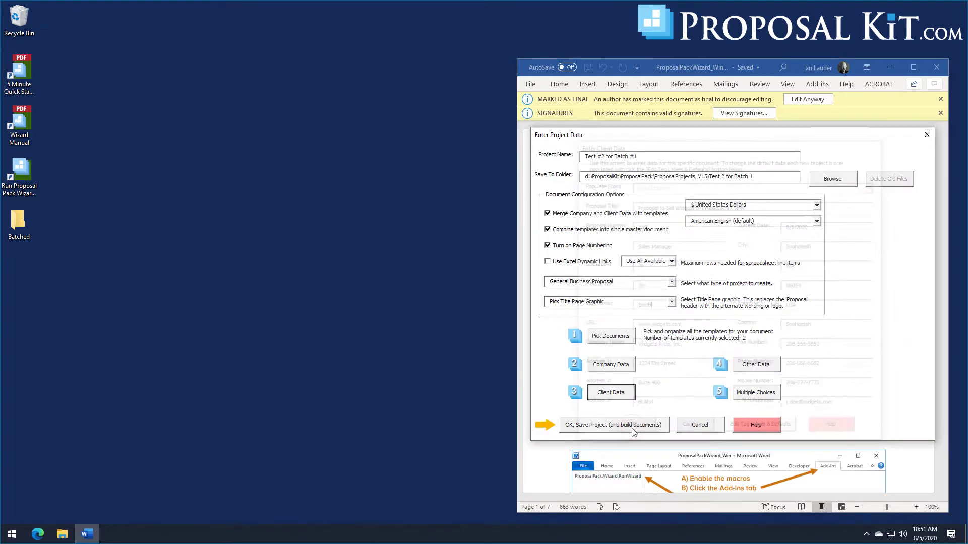
click(632, 430)
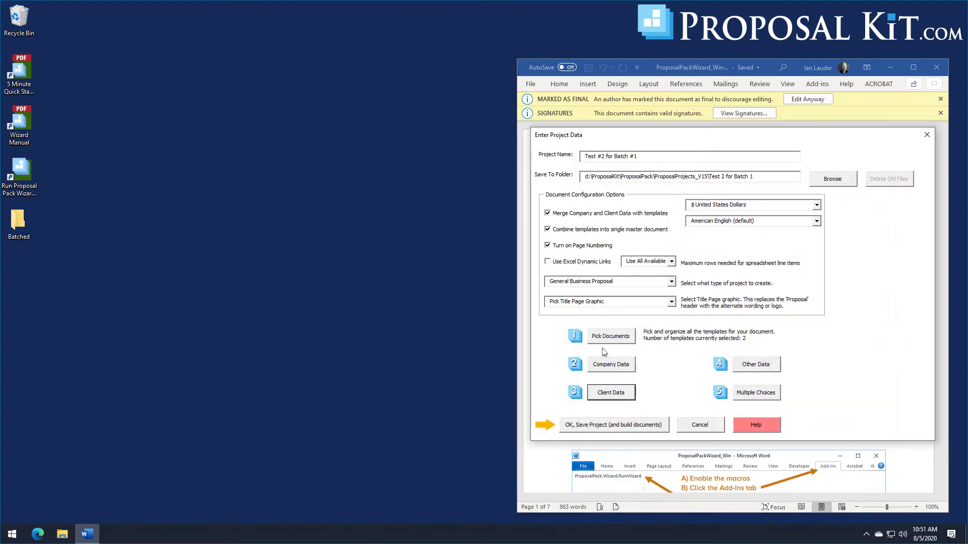
Step: Save Test #2 for Batch #1, declining to build its documents yet
click(608, 428)
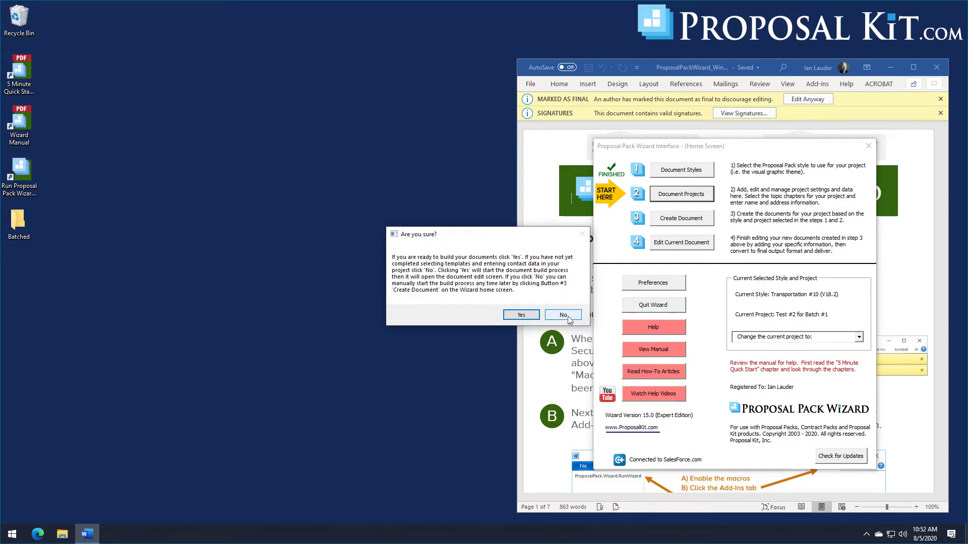
click(563, 316)
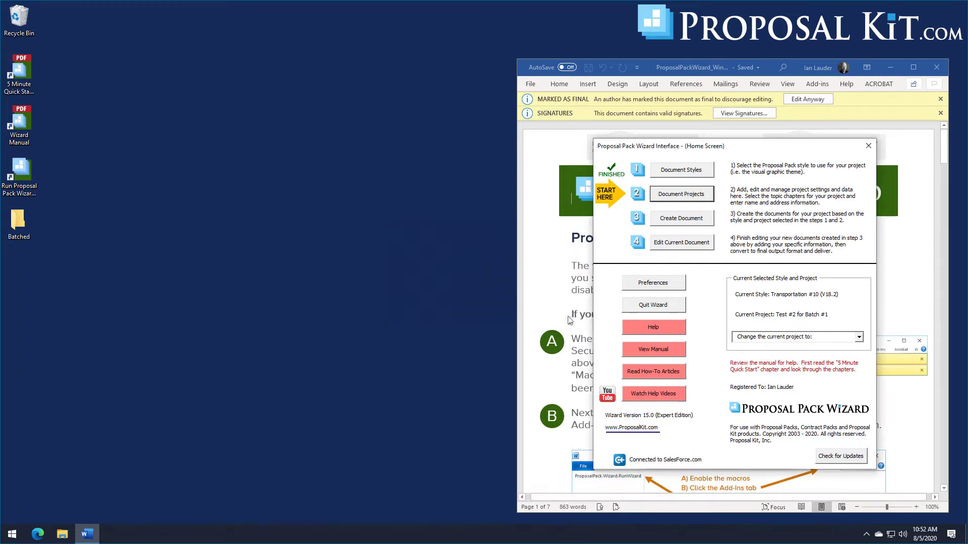
Step: Run Batch #1 on Test #1 and Test #2 for Batch #1, confirming the start
click(699, 195)
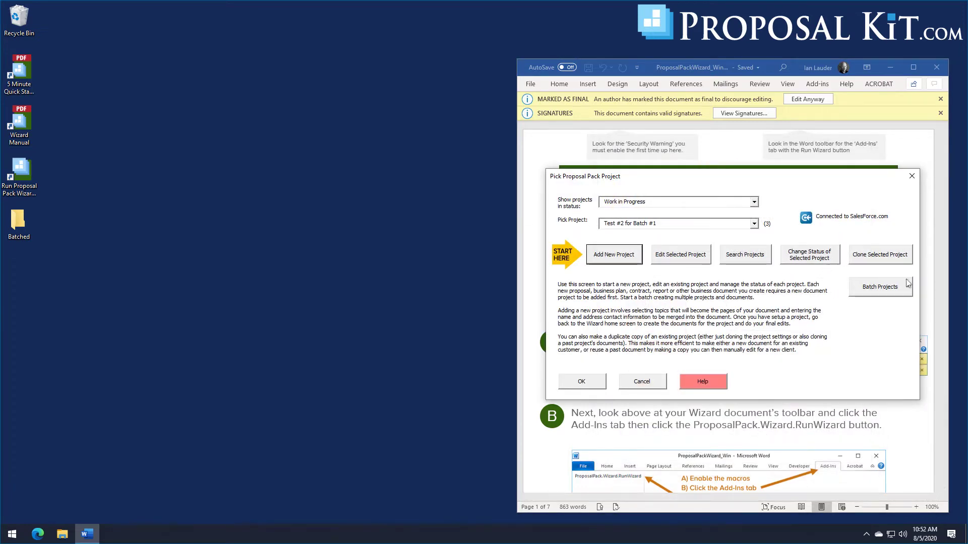
click(884, 294)
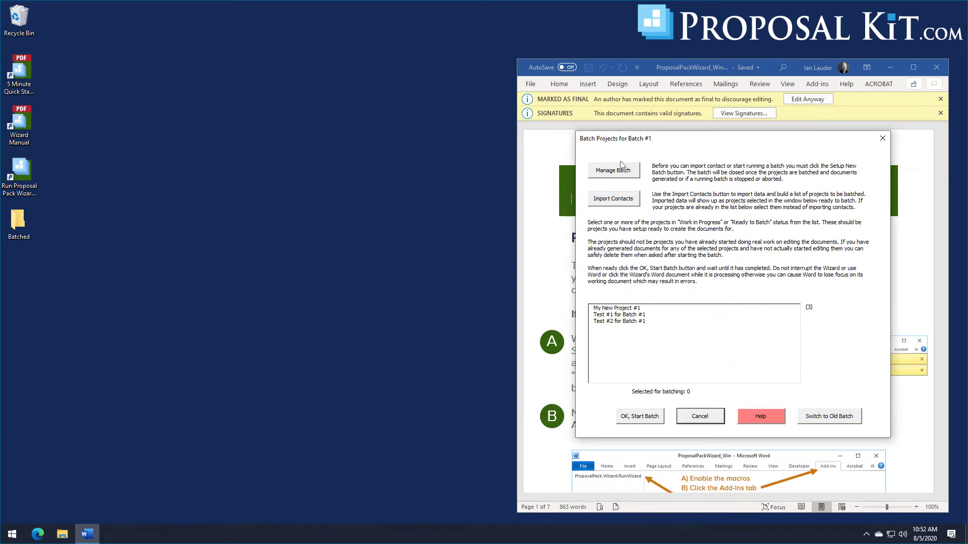
click(608, 316)
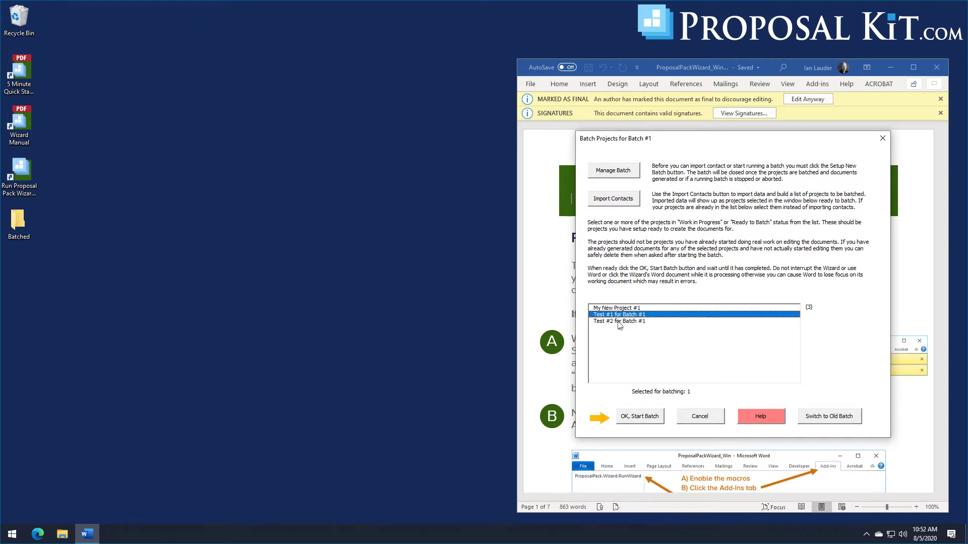
click(620, 323)
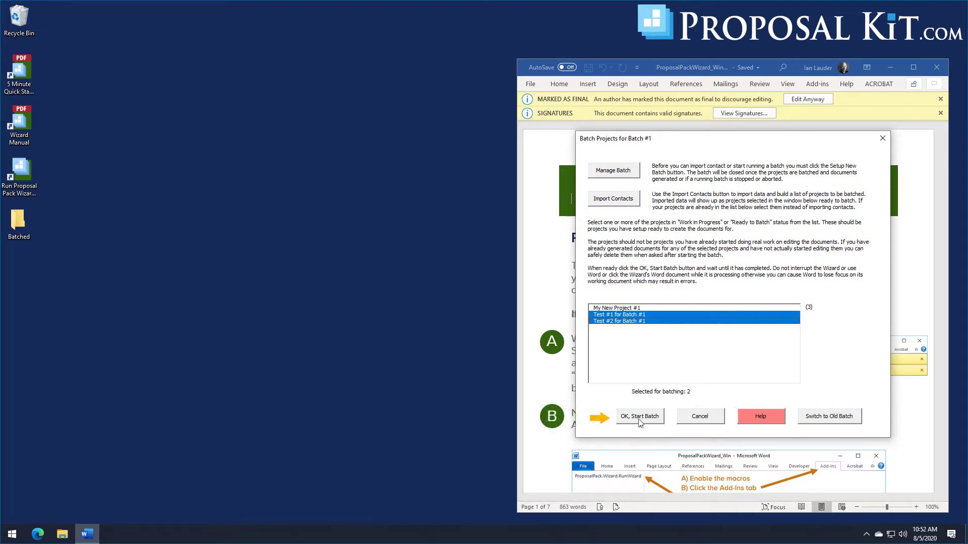
click(639, 423)
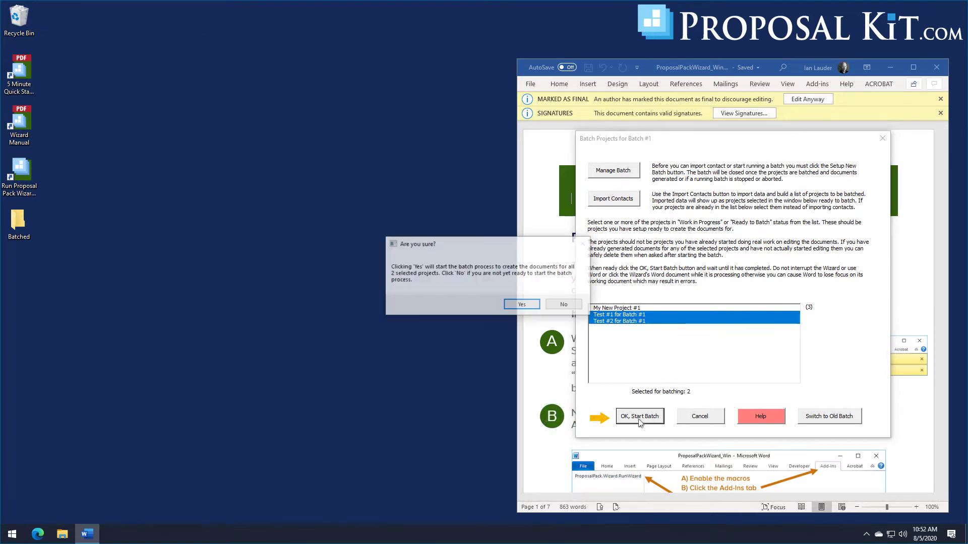
click(520, 305)
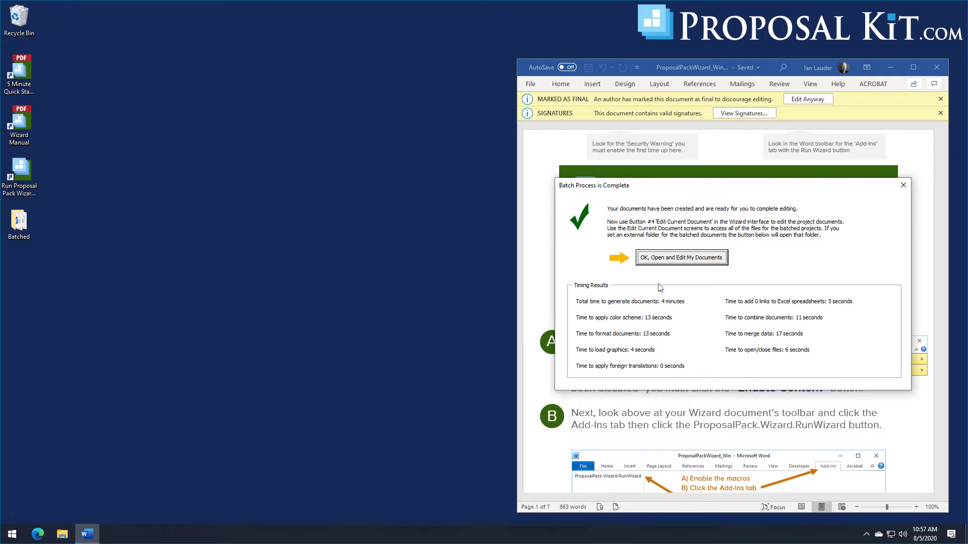
Step: Accept the batch-complete notice to open the Batched folder with both FullProposal documents
click(676, 259)
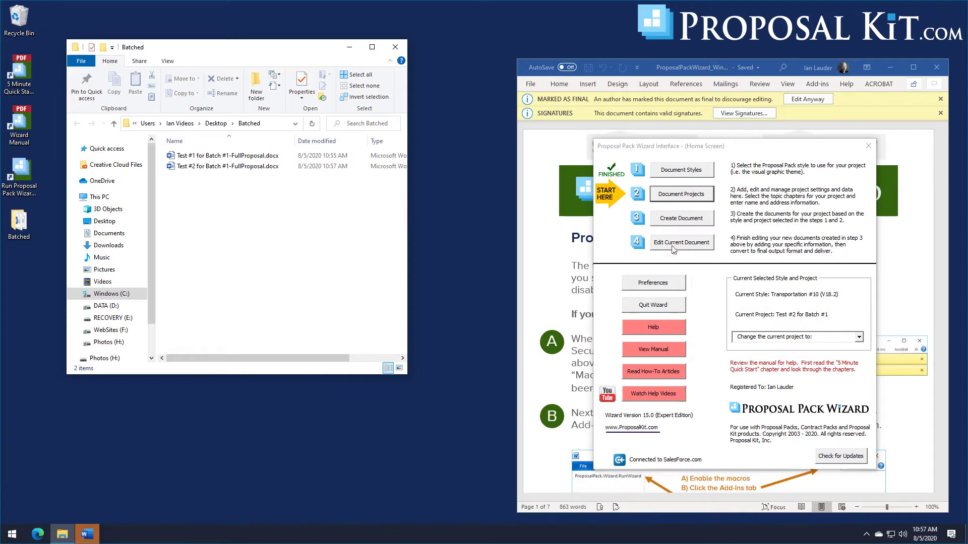
Step: Open the wizard's document editing screen and widen the Batched folder to show FullProposal file sizes
click(672, 243)
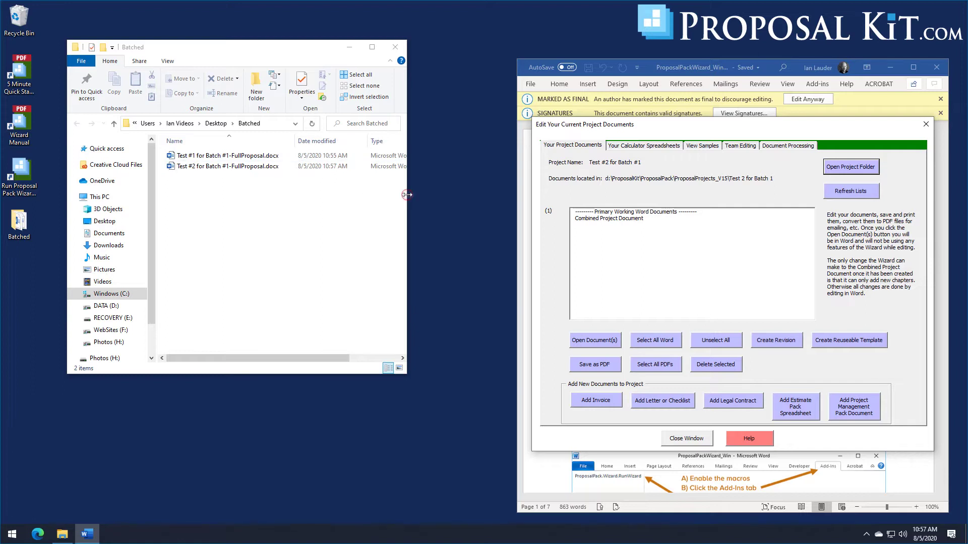
drag(406, 195, 462, 194)
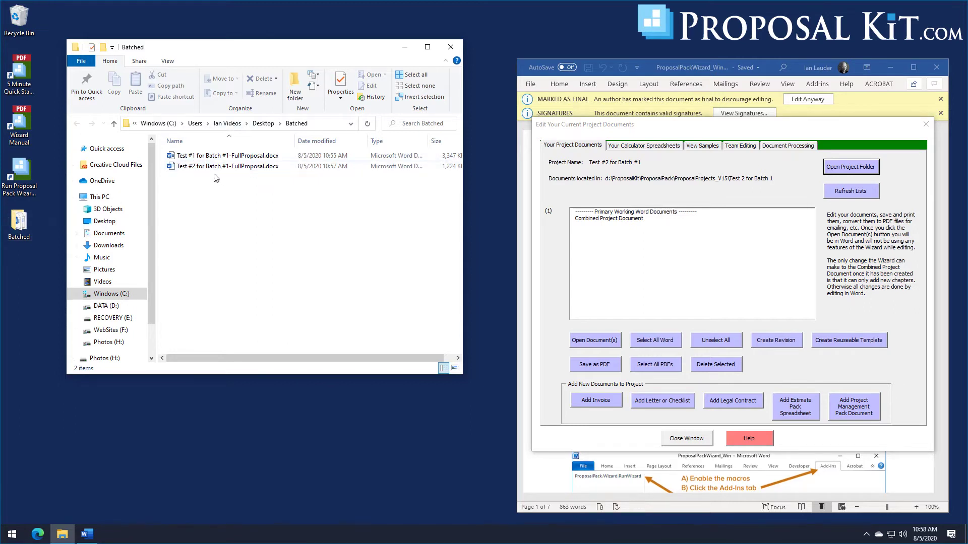
mouse_move(229, 173)
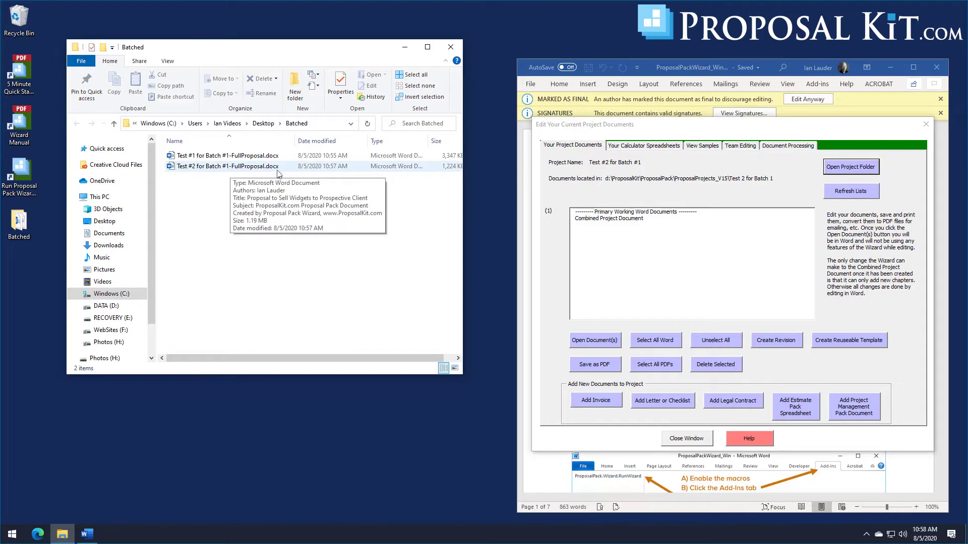
Step: Open the Test #1 for Batch #1 proposal in Word, scroll through it, and close it
double_click(245, 157)
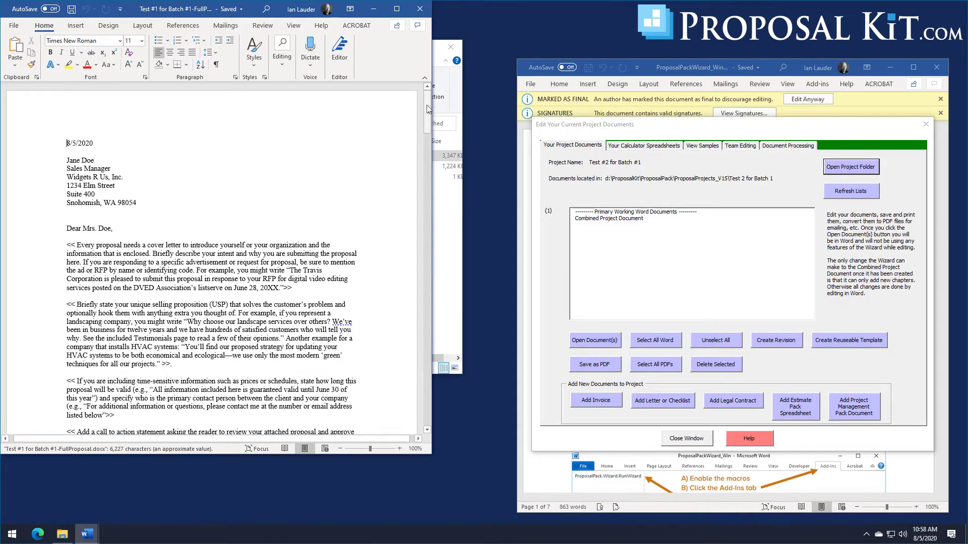
scroll(128, 139, down, 2)
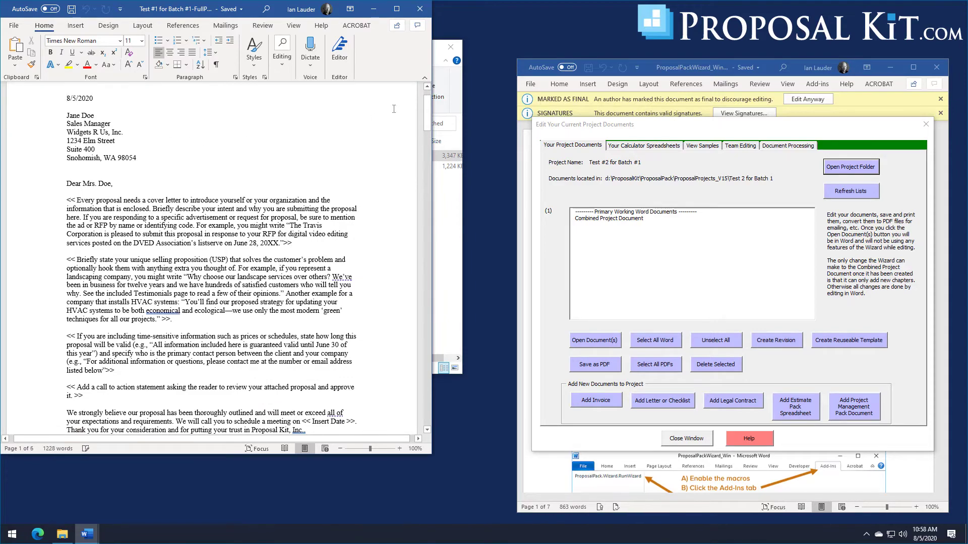
drag(428, 130, 453, 421)
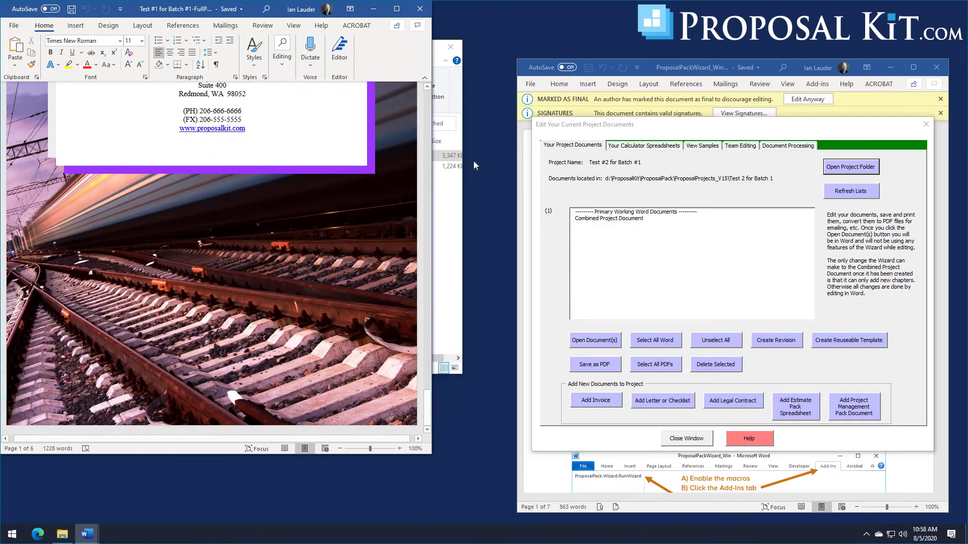
click(420, 10)
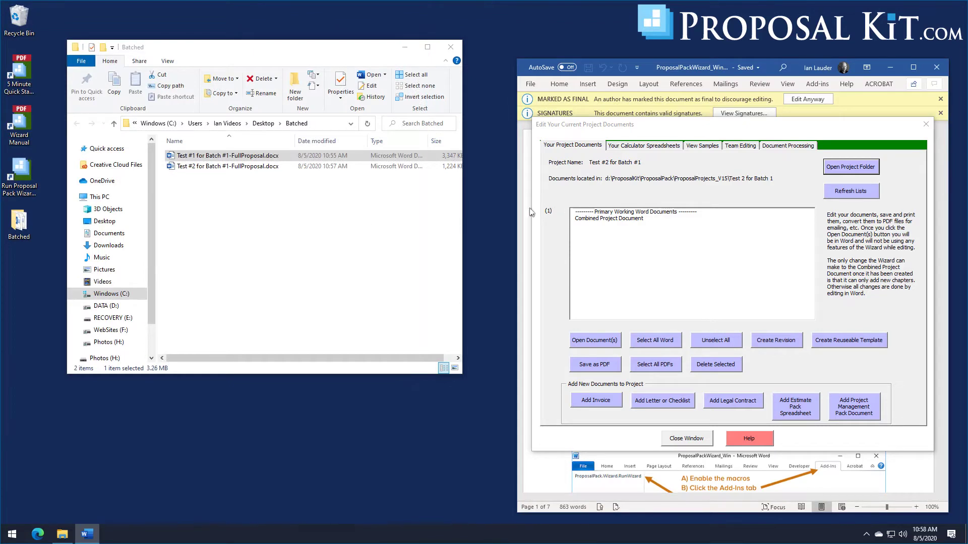
Step: Open the Test #2 proposal, scroll through it, and close it
double_click(208, 167)
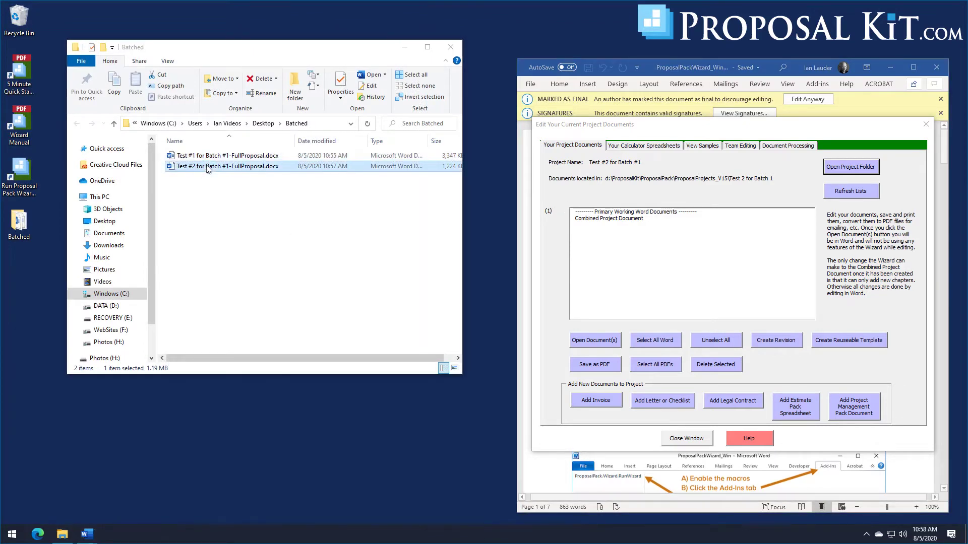
mouse_move(429, 112)
mouse_down()
mouse_move(444, 247)
mouse_move(449, 234)
mouse_move(449, 397)
mouse_up()
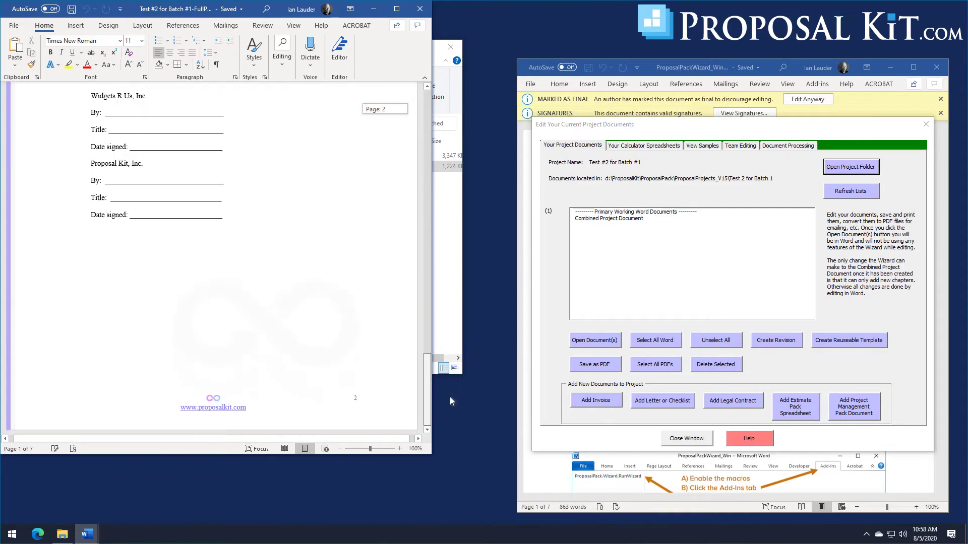
click(417, 10)
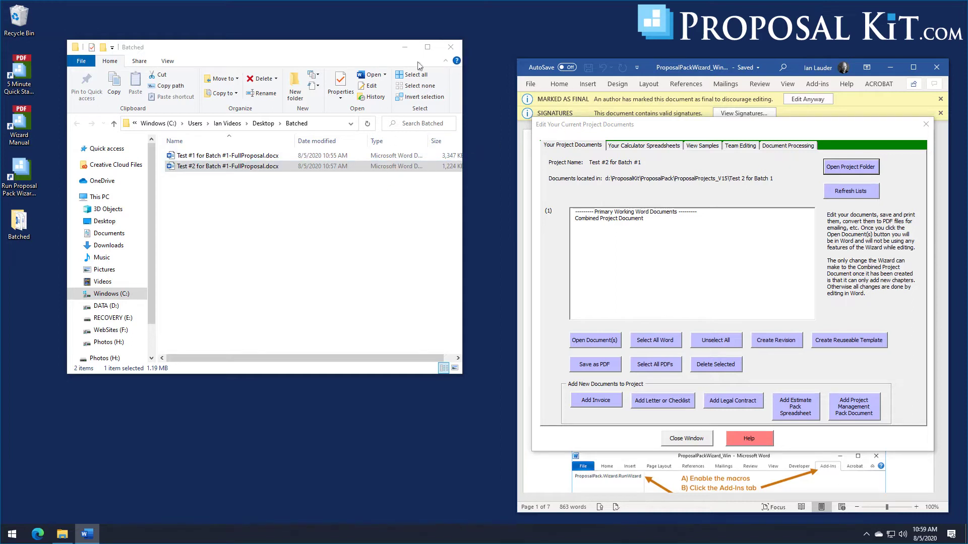
Step: Close the Batched folder, return to the wizard home, and bring up Document Styles
click(449, 49)
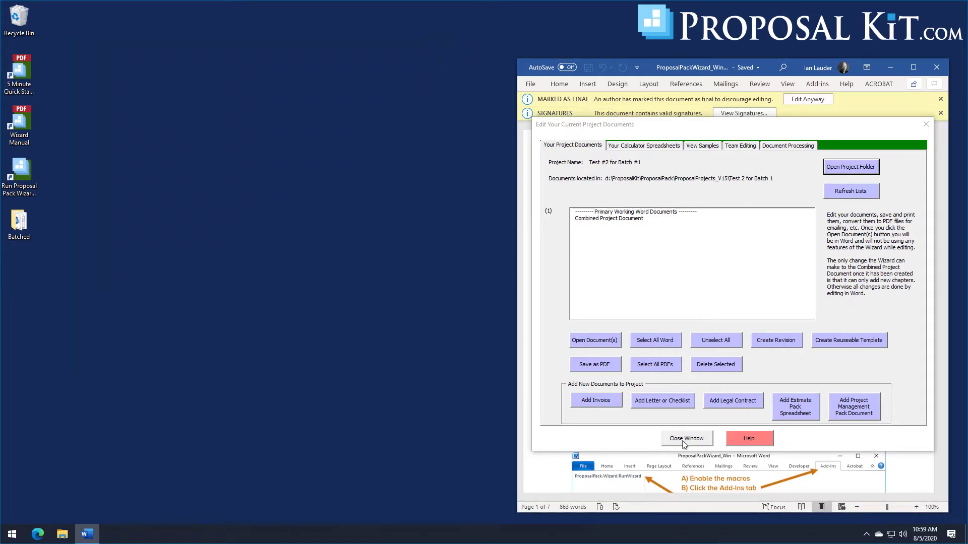
click(685, 439)
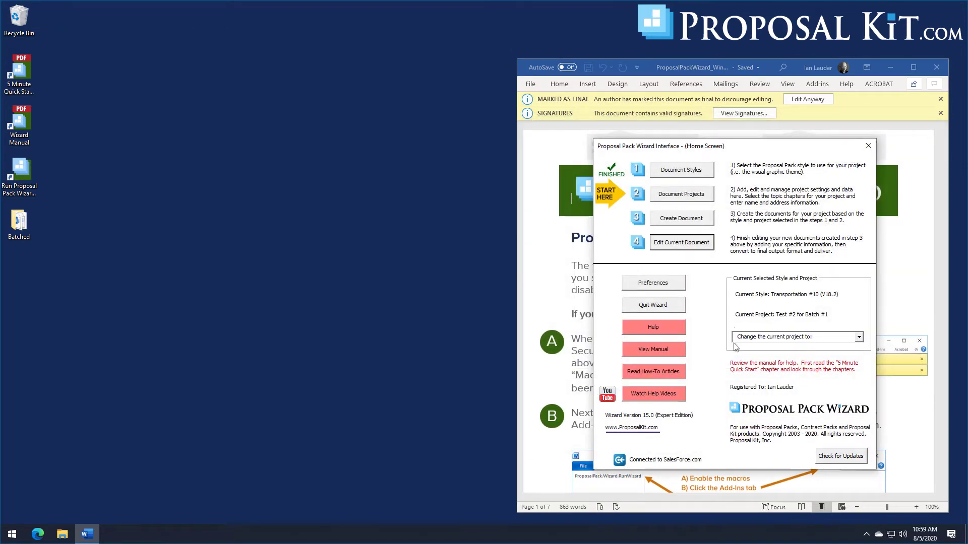
click(681, 170)
Step: Make Skyline #5 the current style and open the Document Projects list
click(622, 344)
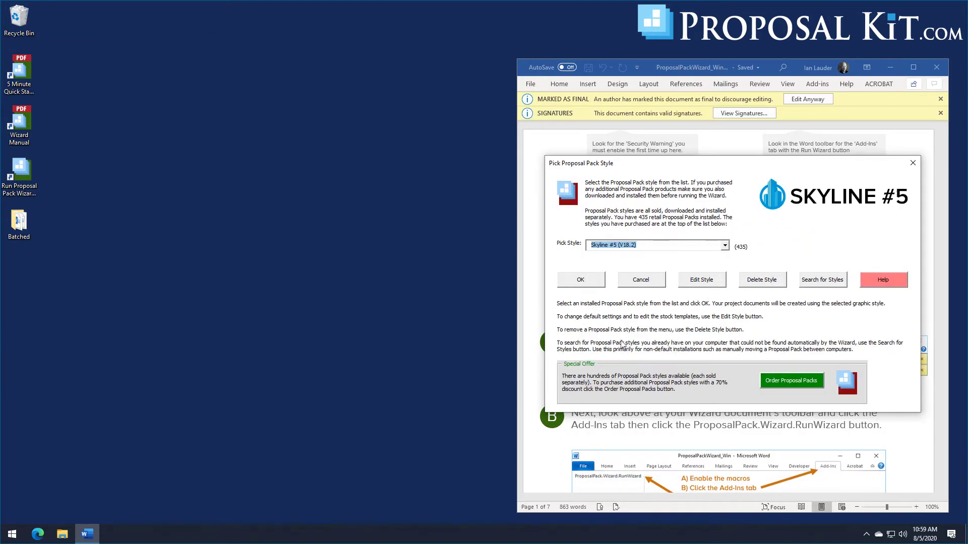
click(581, 281)
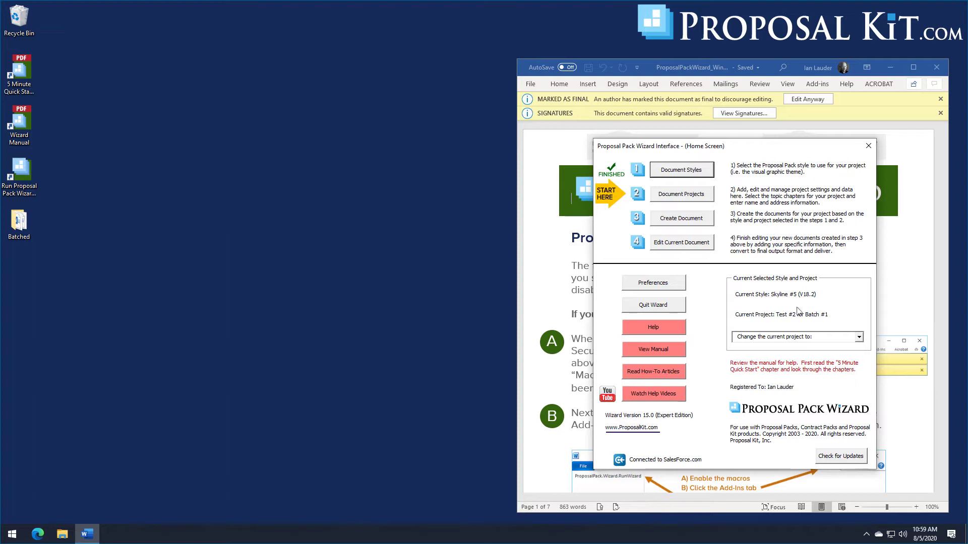
click(686, 200)
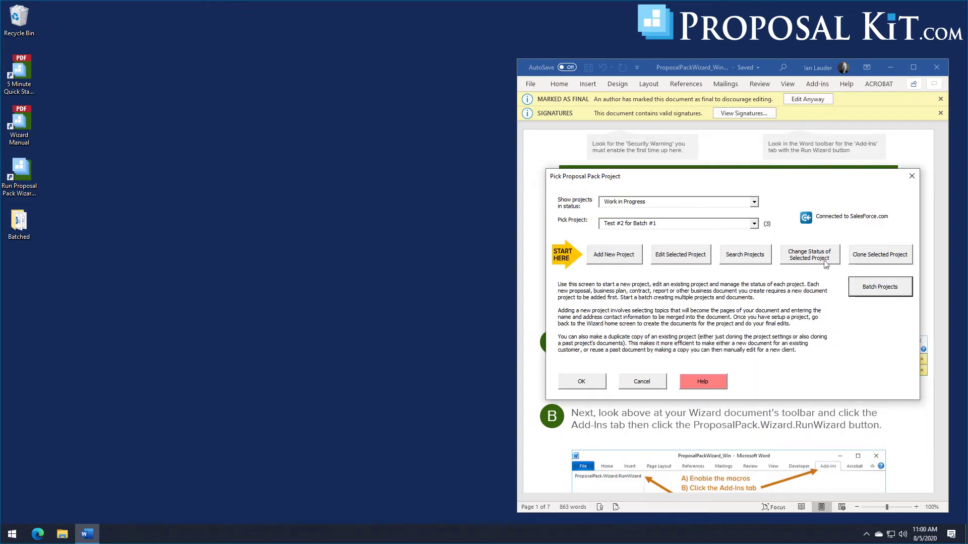
Step: Create a new batch named 'Batch #2' dated 8/5/2020 from Batch Projects
click(877, 289)
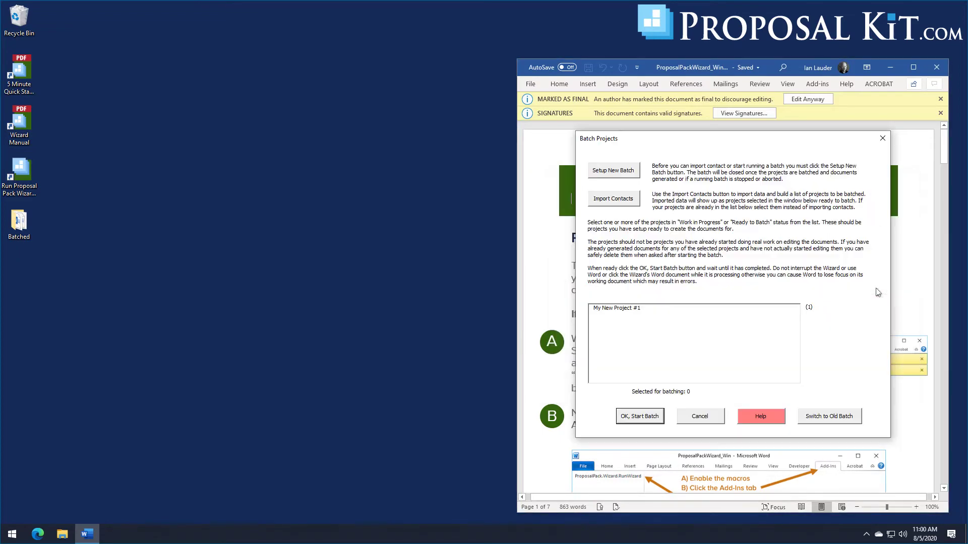
click(612, 174)
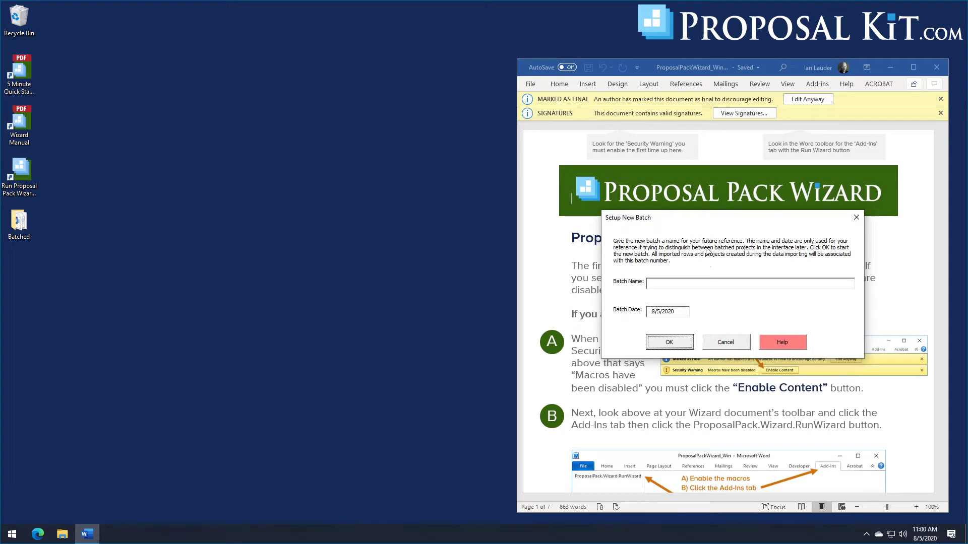
click(704, 287)
click(659, 343)
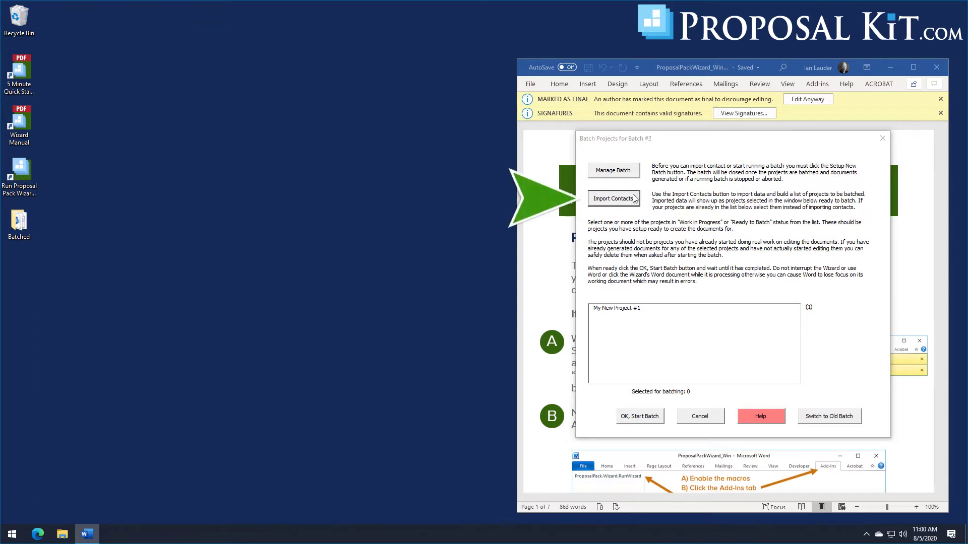
Step: Choose Import Contacts in the Batch Projects for Batch #2 dialog
click(618, 204)
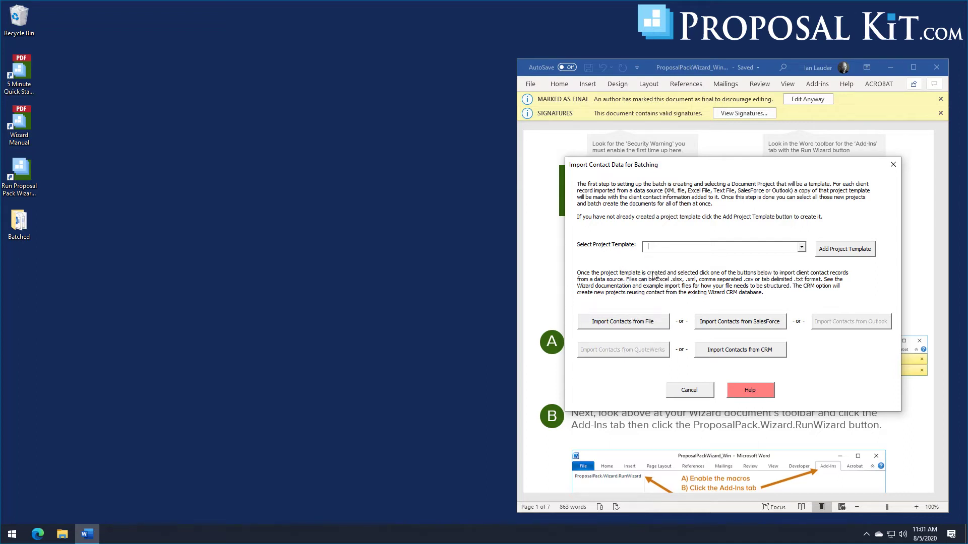
Step: Add project template 'Batch Template #2 - Batch #2', acknowledging the batch template note
click(849, 257)
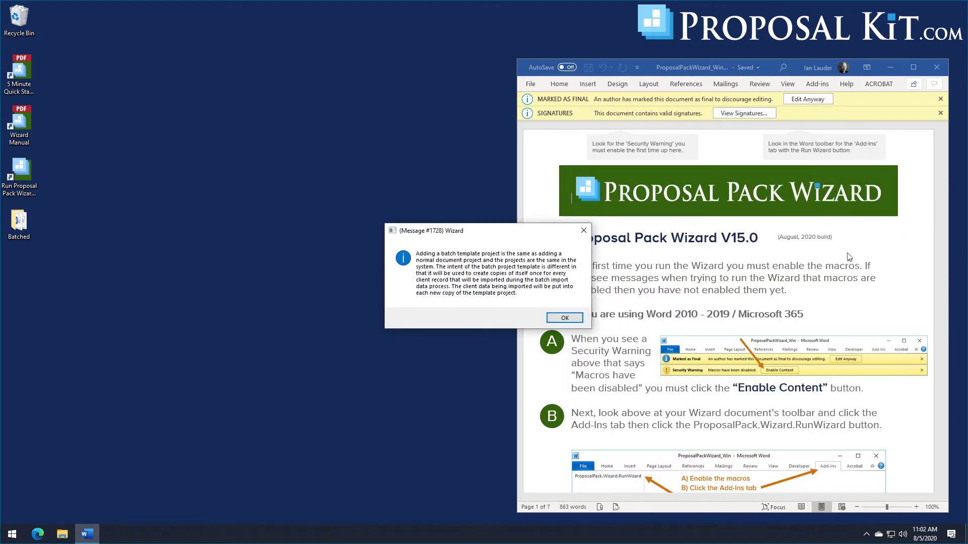
click(558, 322)
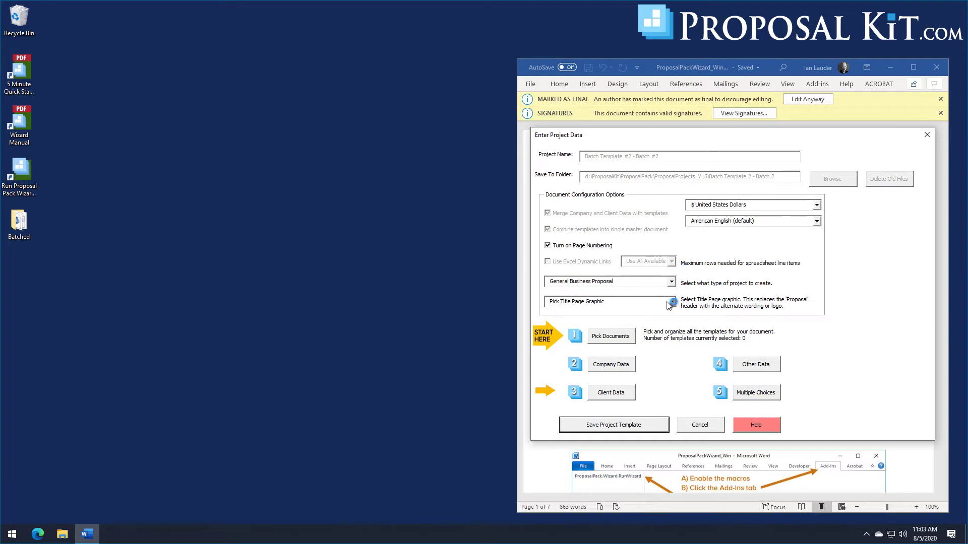
Step: Select Cover Letter, Title Page, Back Page and Executive Summary topics, then save the template
click(611, 339)
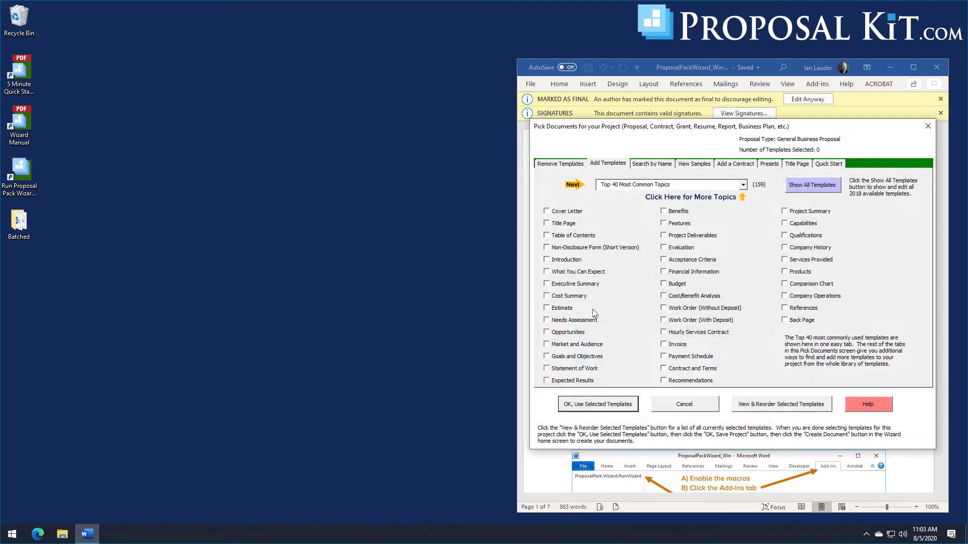
click(563, 213)
click(563, 226)
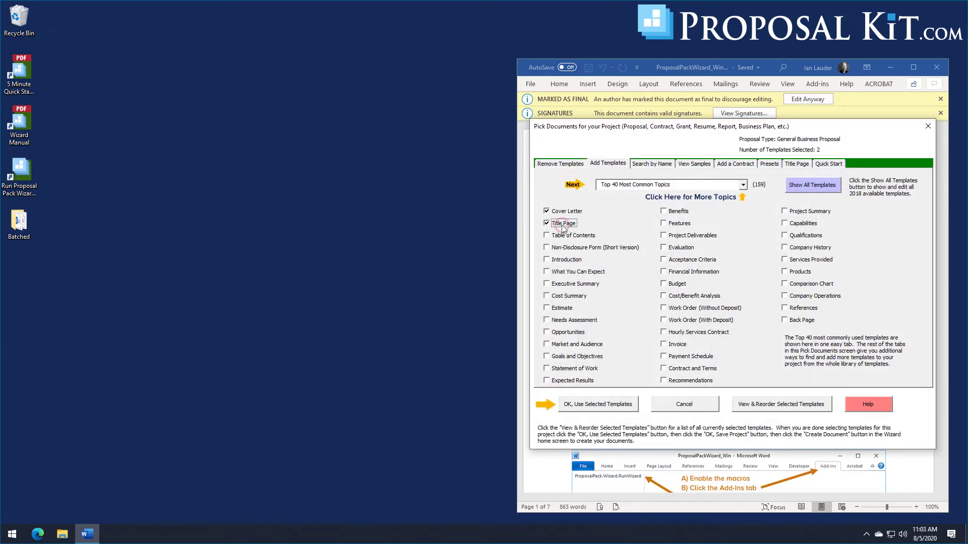
click(792, 320)
click(577, 288)
click(610, 406)
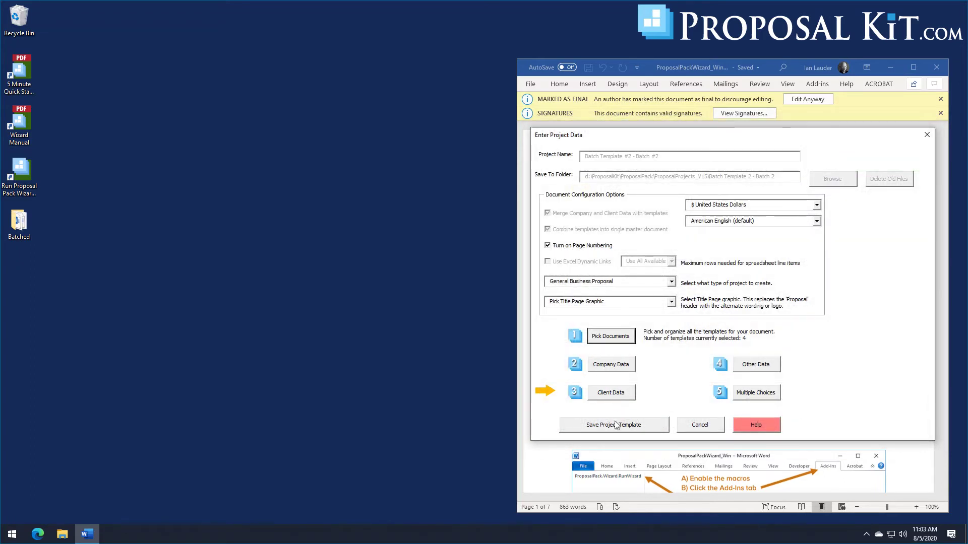
click(614, 430)
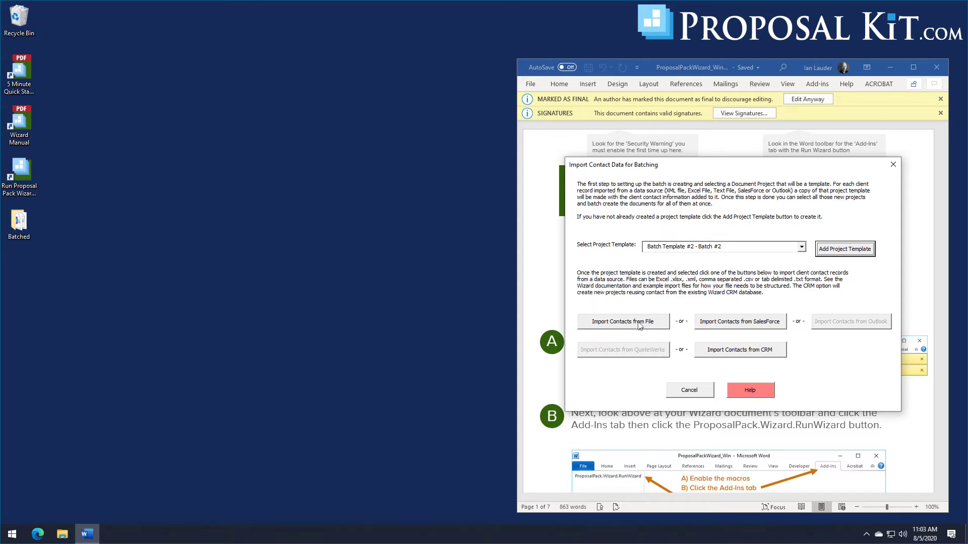
Step: Choose to import contacts from a file and browse to the BatchImport example data folder
click(639, 326)
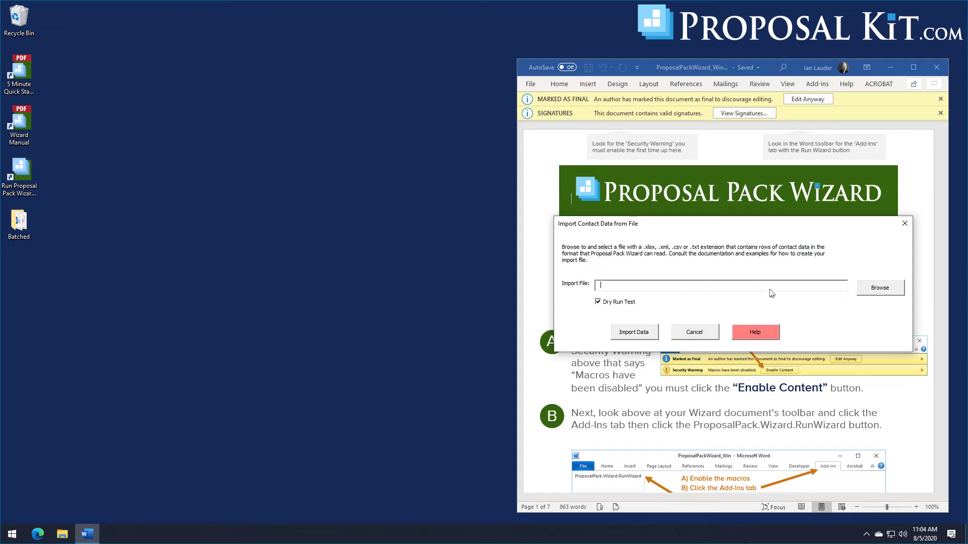
click(880, 288)
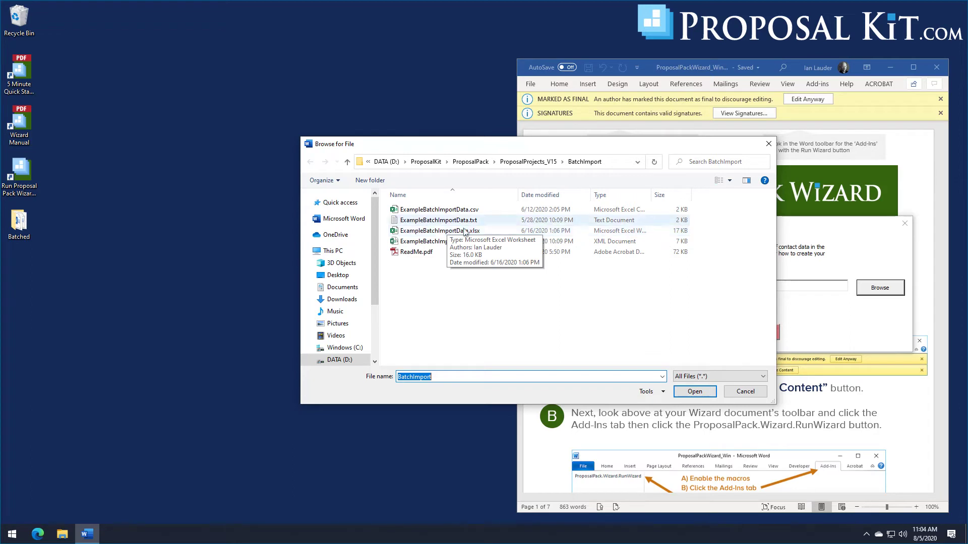
right_click(426, 258)
click(447, 279)
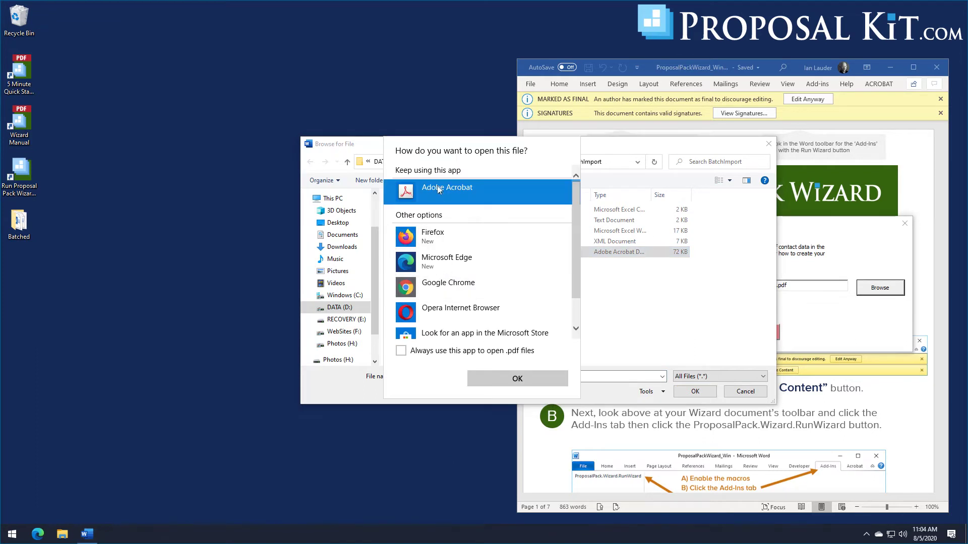
click(439, 350)
click(487, 373)
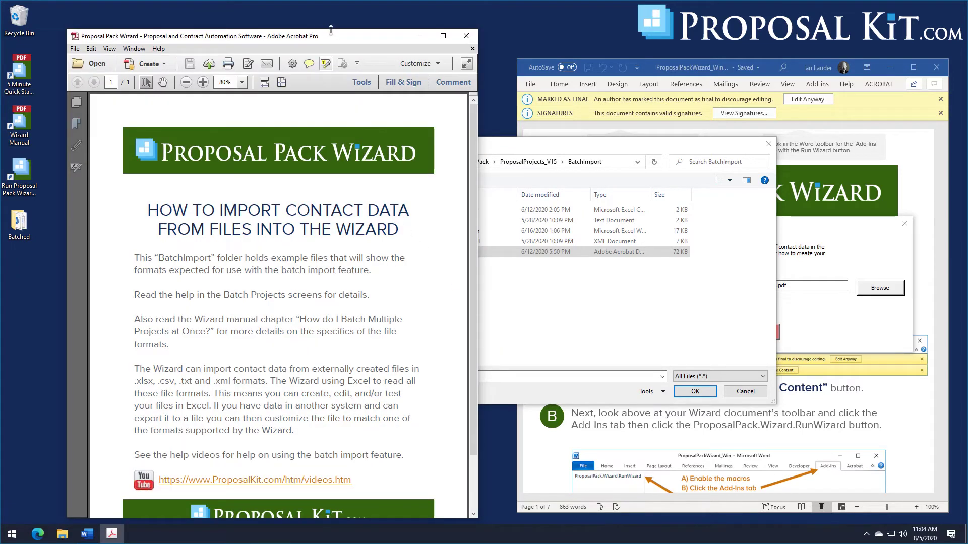
drag(339, 39, 326, 23)
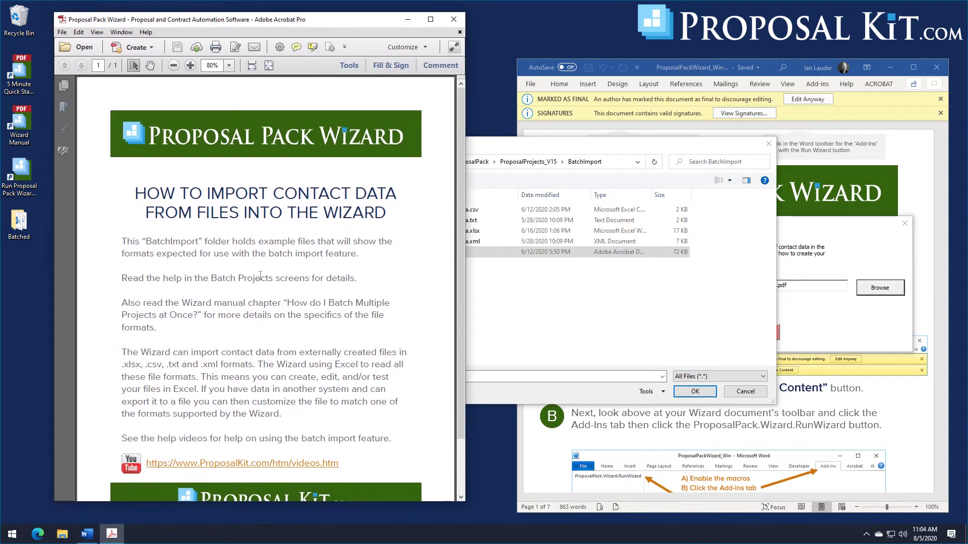
scroll(260, 276, down, 2)
scroll(260, 275, up, 2)
scroll(289, 366, down, 2)
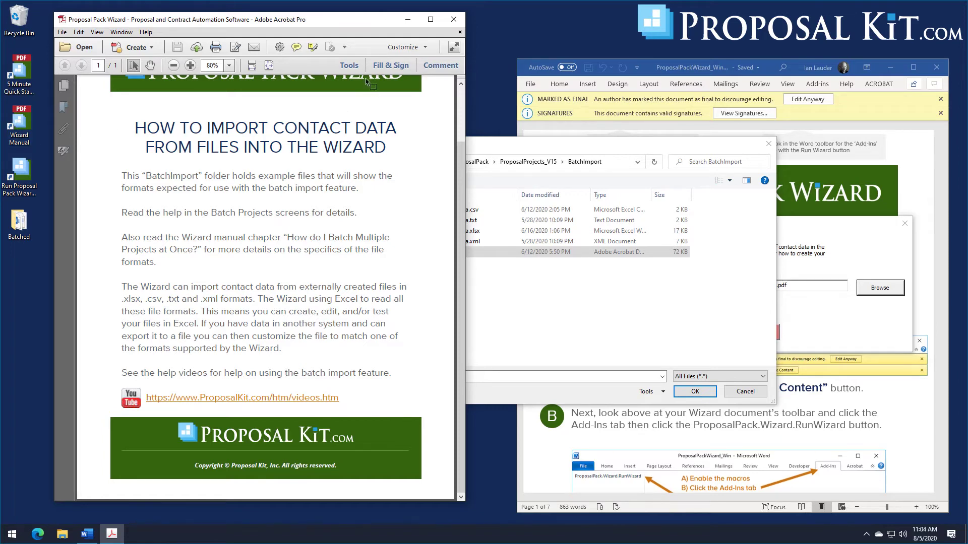
click(454, 20)
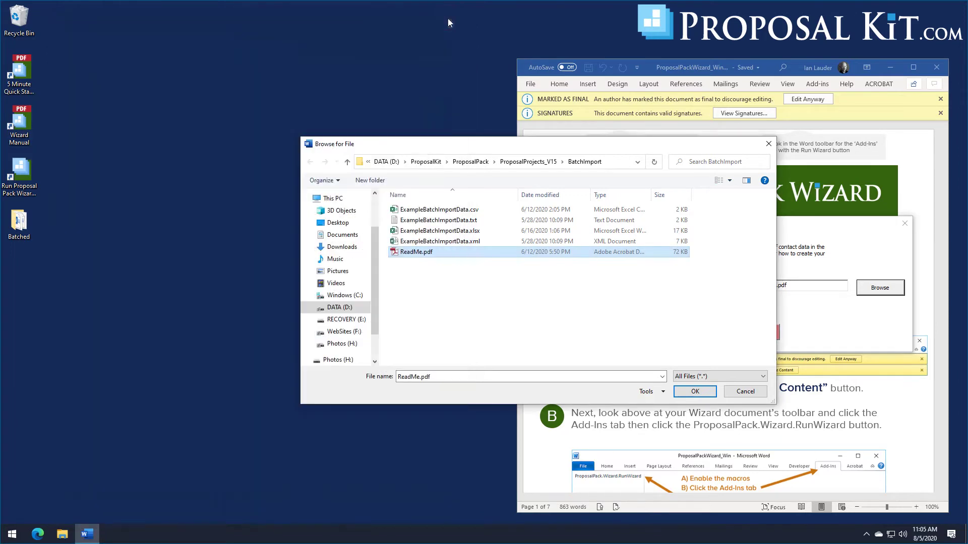
Step: Open ExampleBatchImportData.xlsx in Excel, widen the window, and view Sheet1's contact rows
right_click(469, 232)
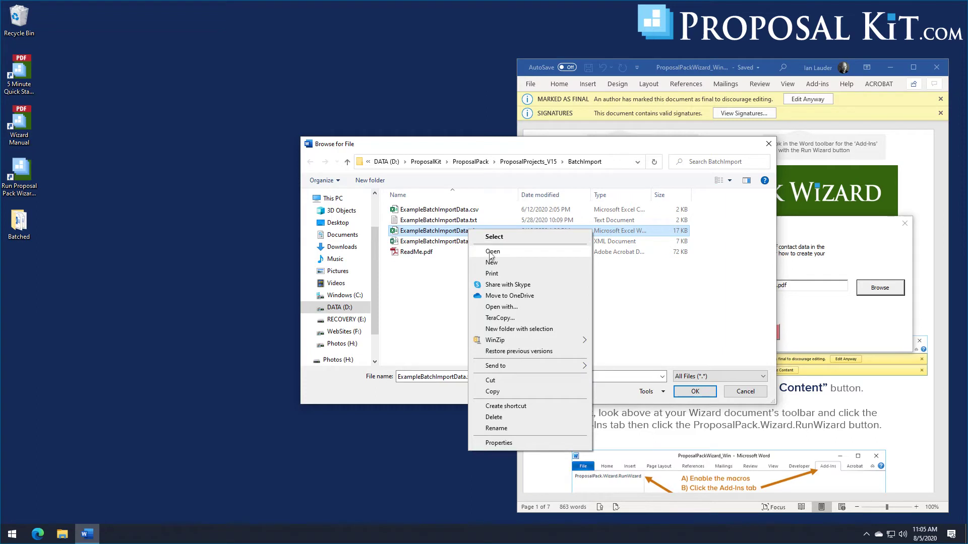
click(501, 306)
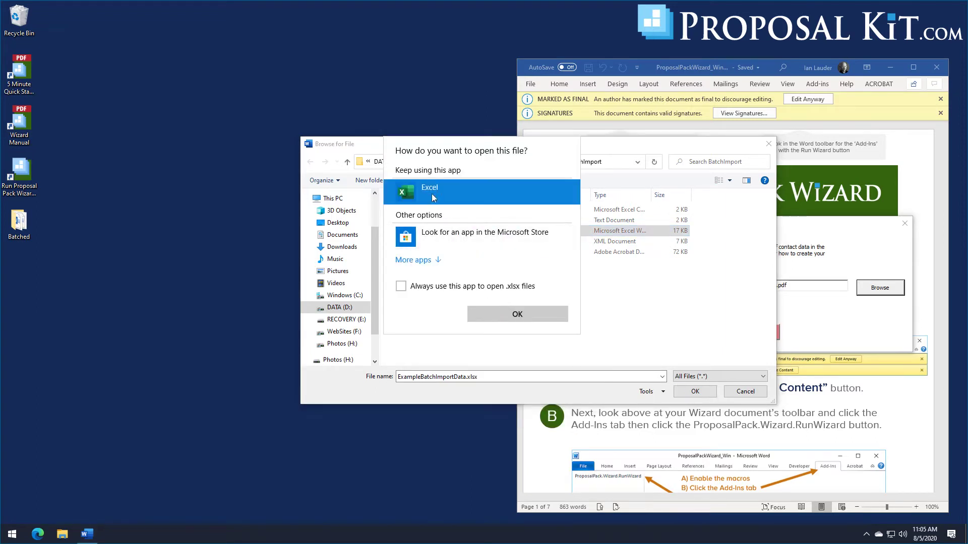
click(498, 314)
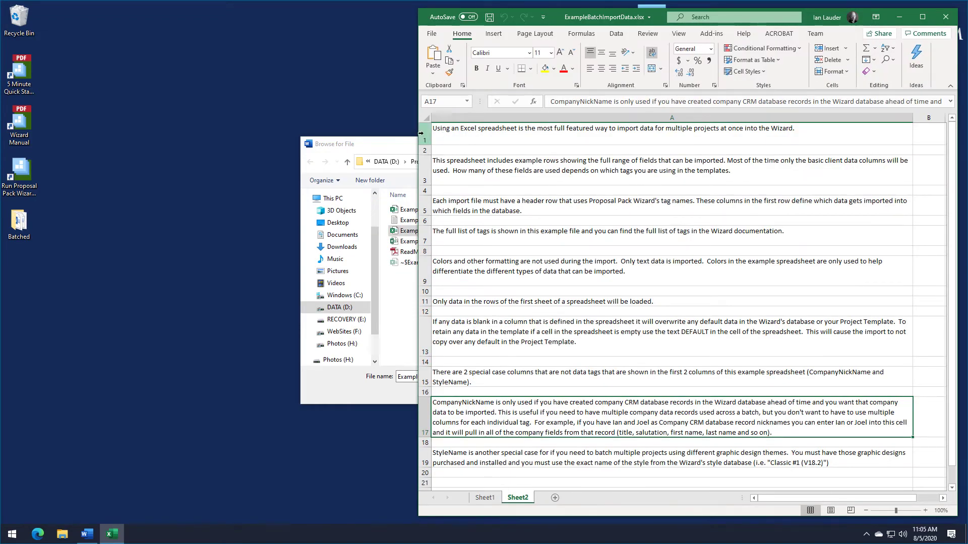
drag(414, 130, 137, 130)
click(201, 498)
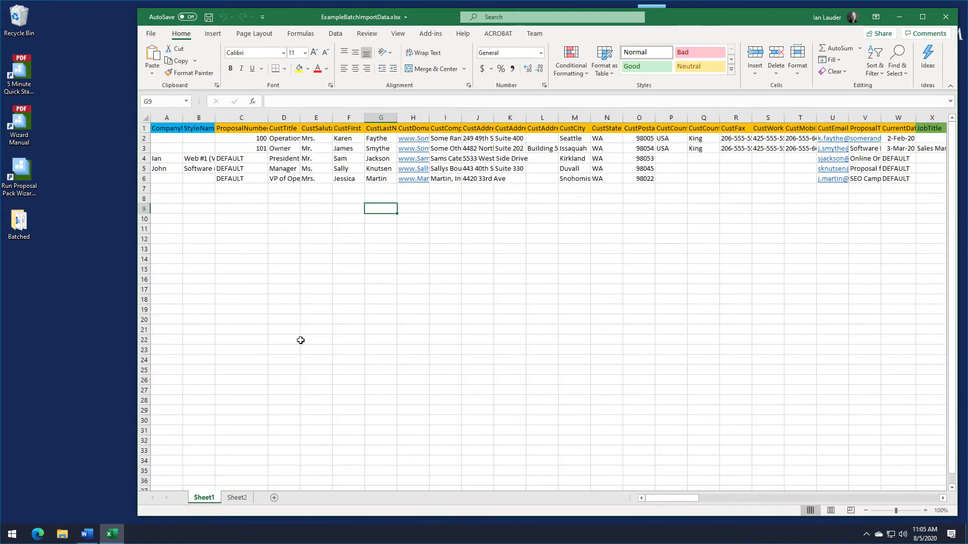
click(166, 130)
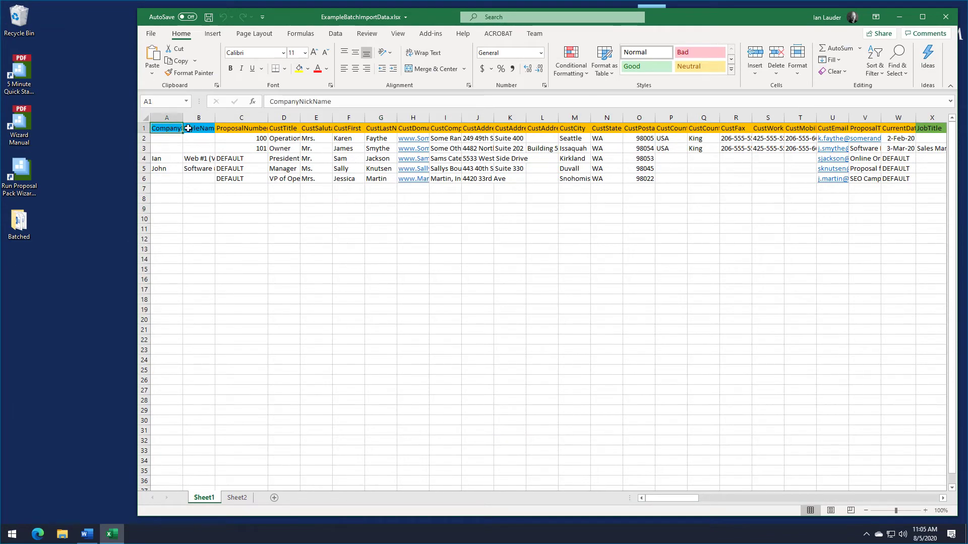
click(187, 130)
click(225, 130)
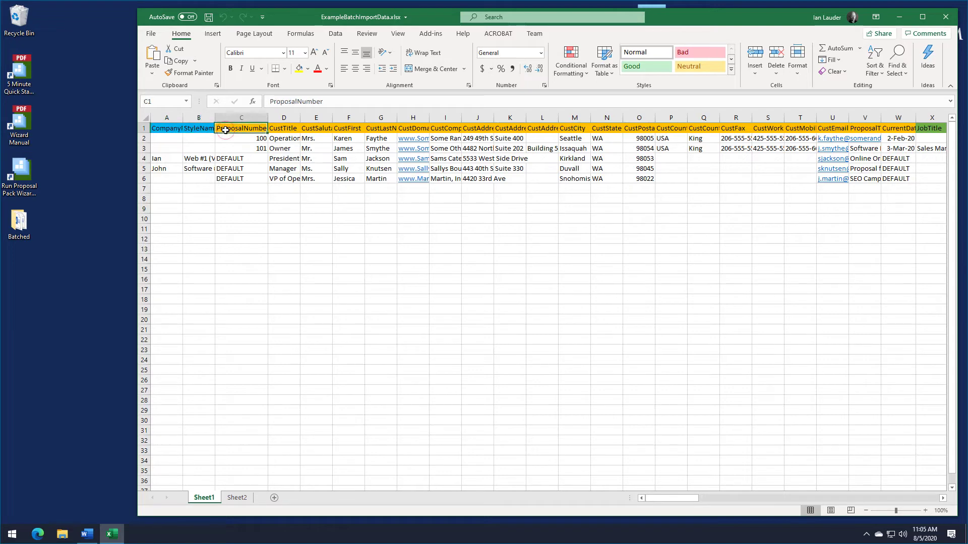
click(277, 129)
click(313, 127)
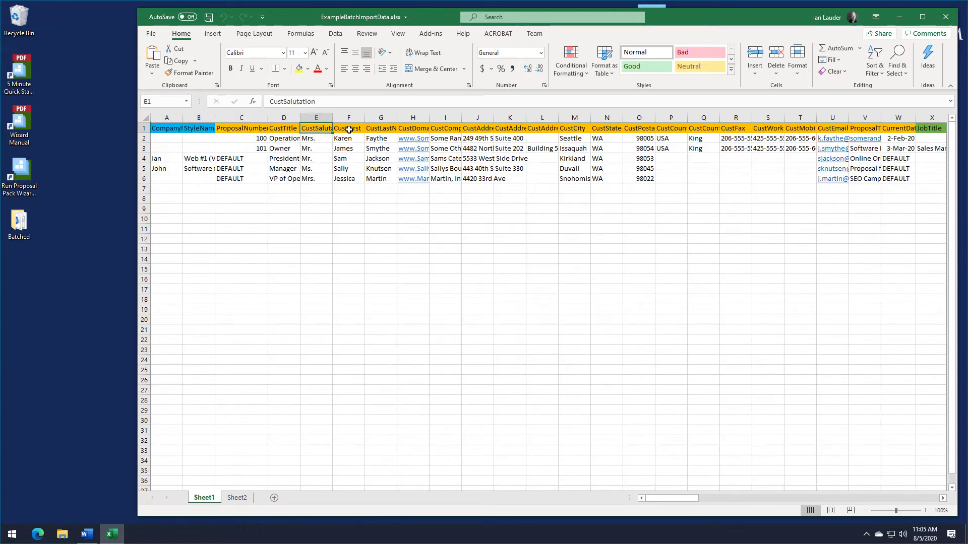
click(336, 128)
click(378, 128)
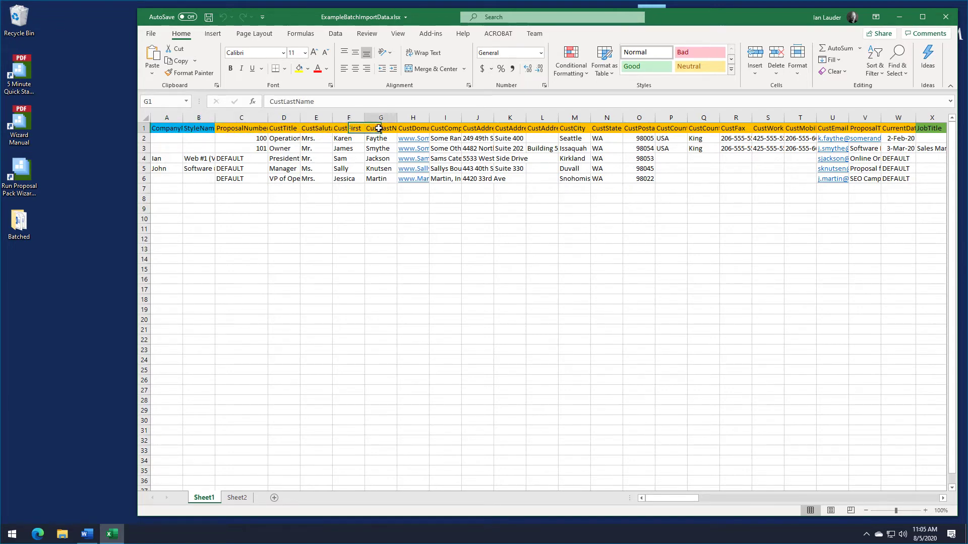
click(416, 129)
click(440, 129)
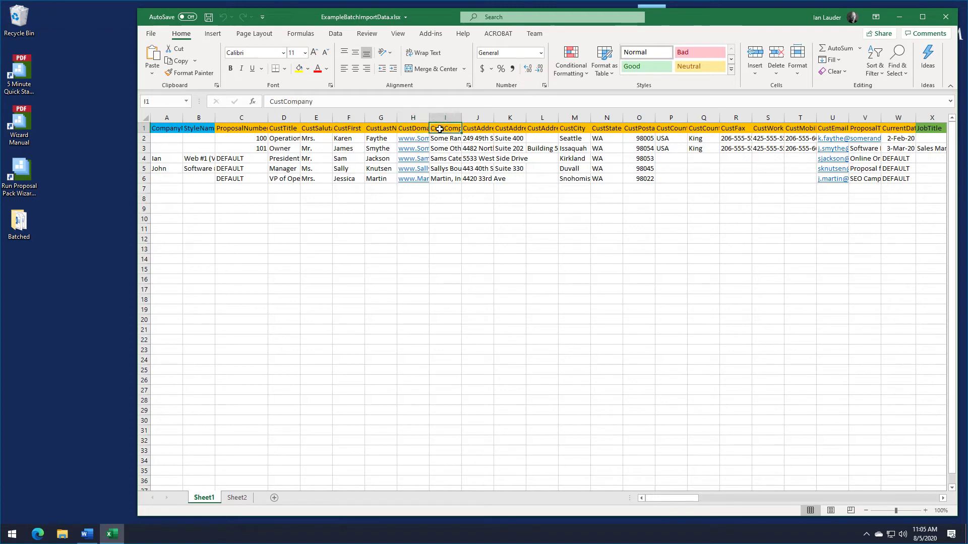
click(475, 130)
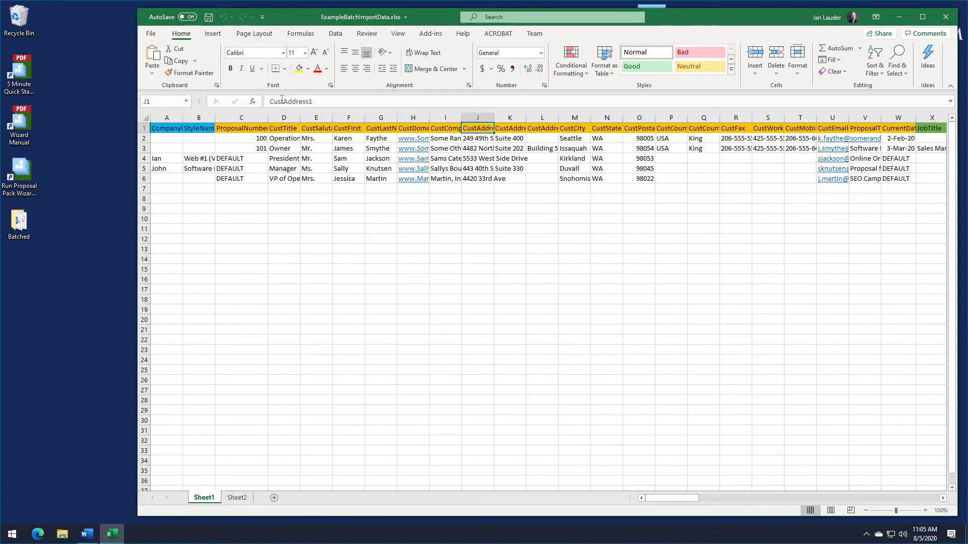
click(313, 101)
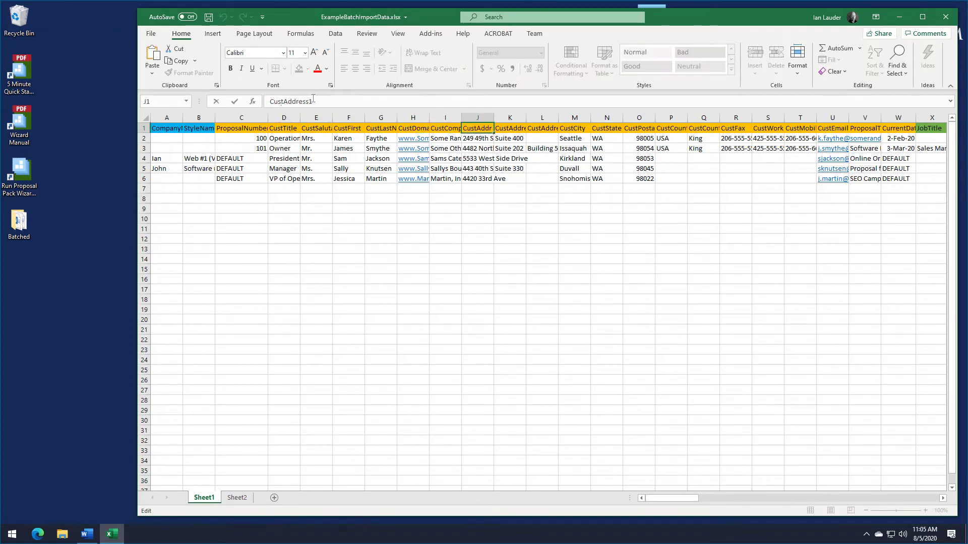
click(284, 129)
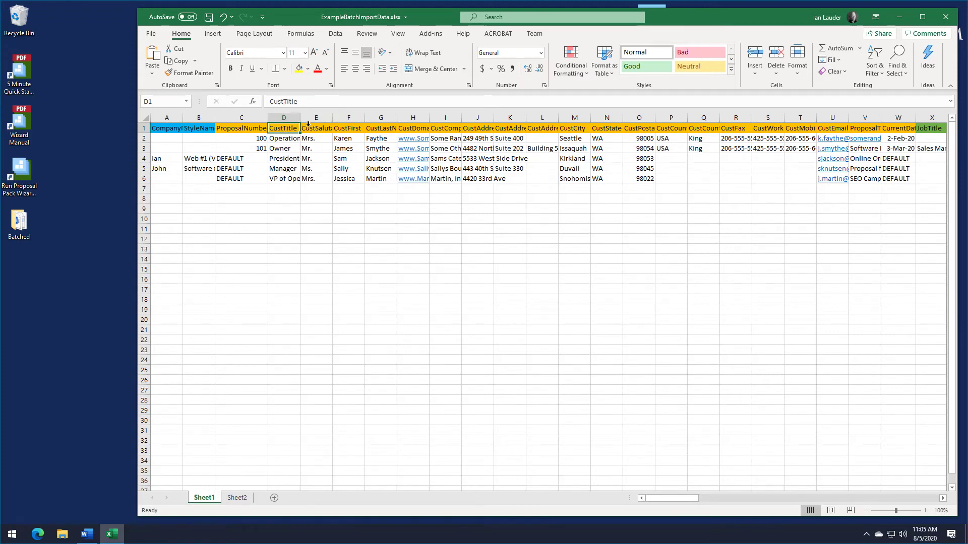
click(310, 135)
click(340, 128)
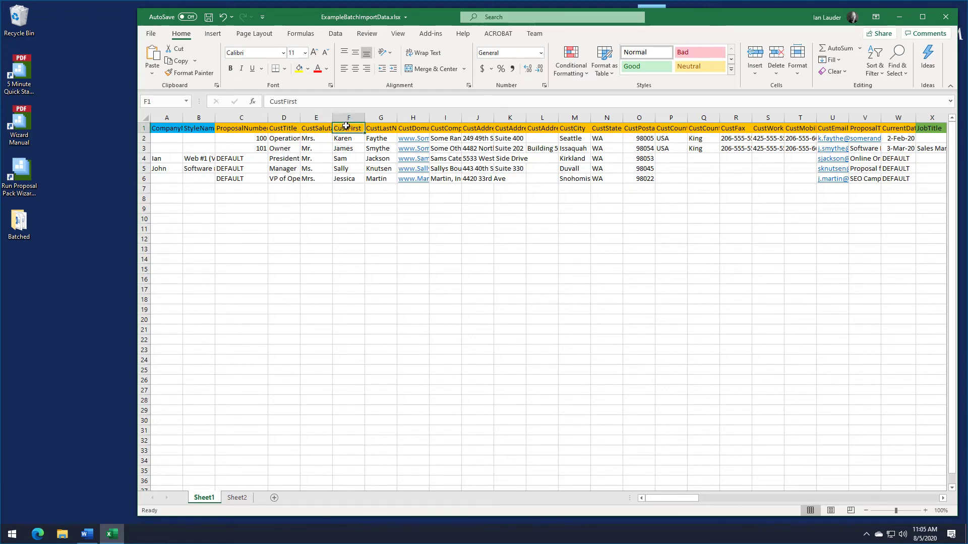
click(376, 128)
click(412, 127)
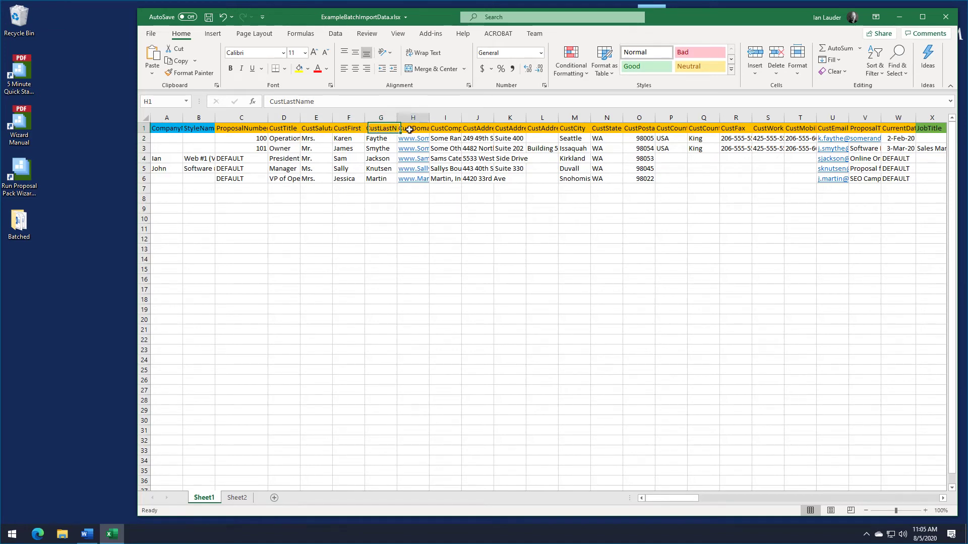
click(441, 127)
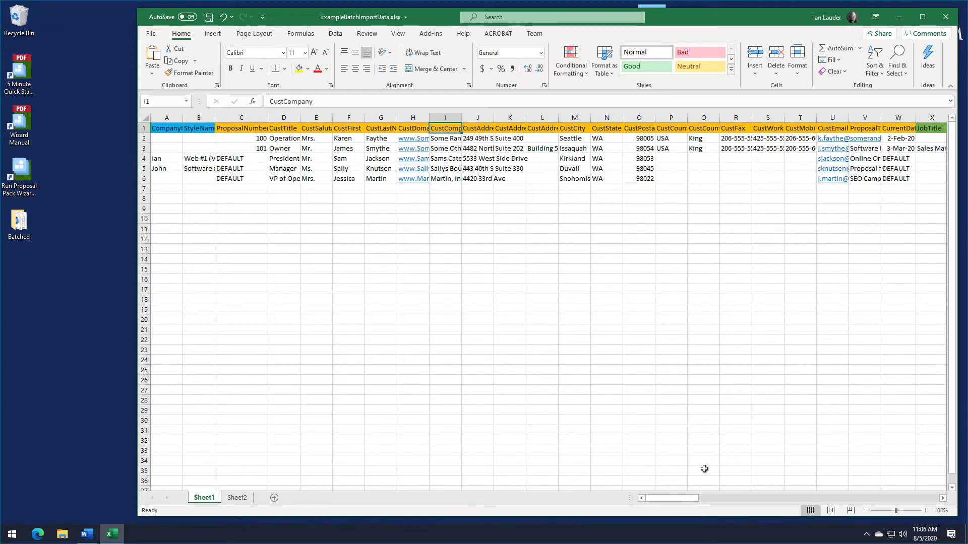
Step: Scroll through the remaining columns of ExampleBatchImportData.xlsx, then close Excel choosing Don't Save
mouse_move(676, 500)
mouse_down()
mouse_move(666, 511)
mouse_move(717, 504)
mouse_move(671, 505)
mouse_up()
mouse_move(686, 502)
mouse_down()
mouse_move(706, 496)
mouse_move(685, 499)
mouse_up()
drag(672, 501, 717, 494)
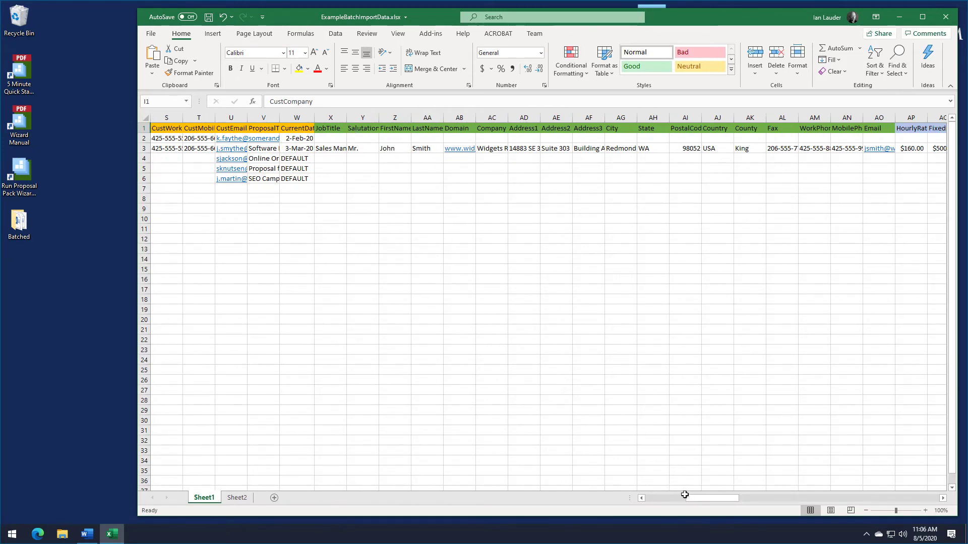
drag(703, 498, 657, 516)
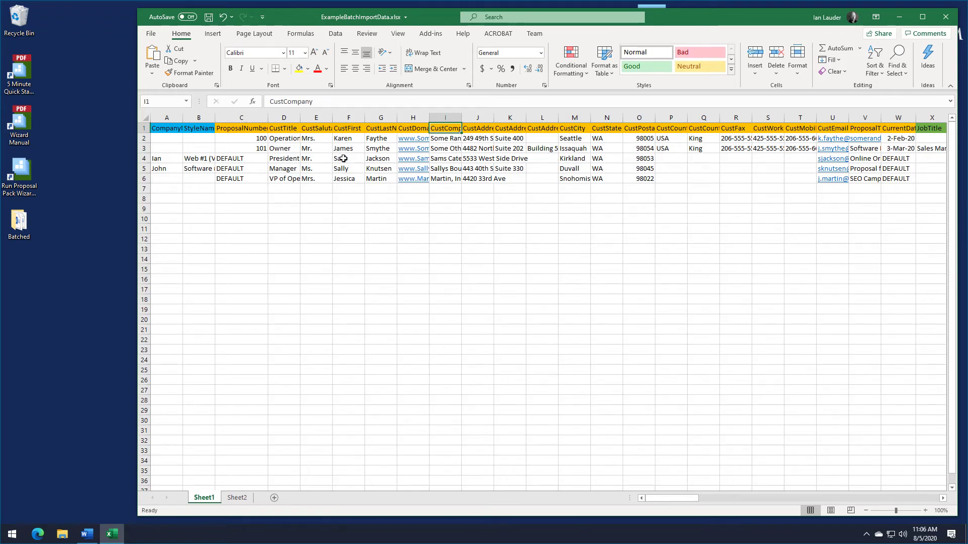
click(945, 19)
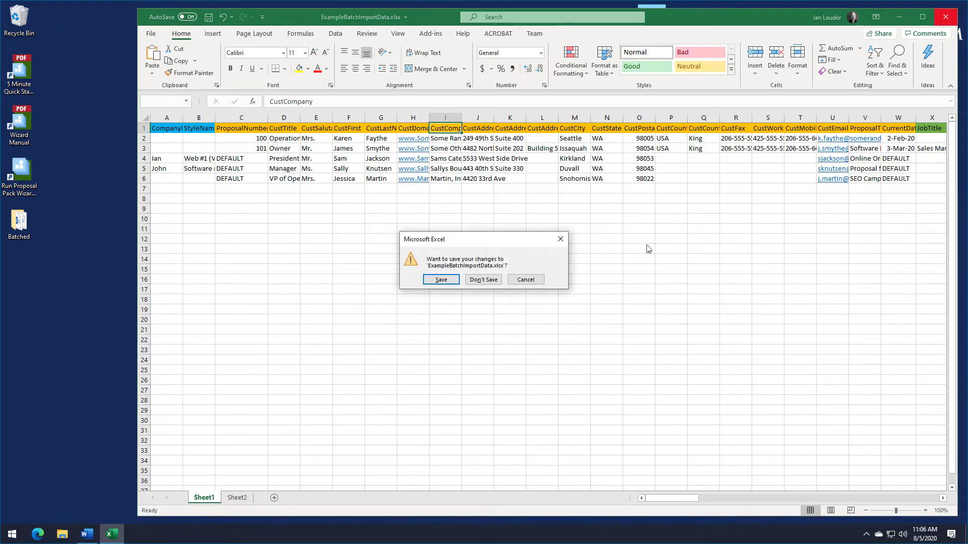
click(483, 279)
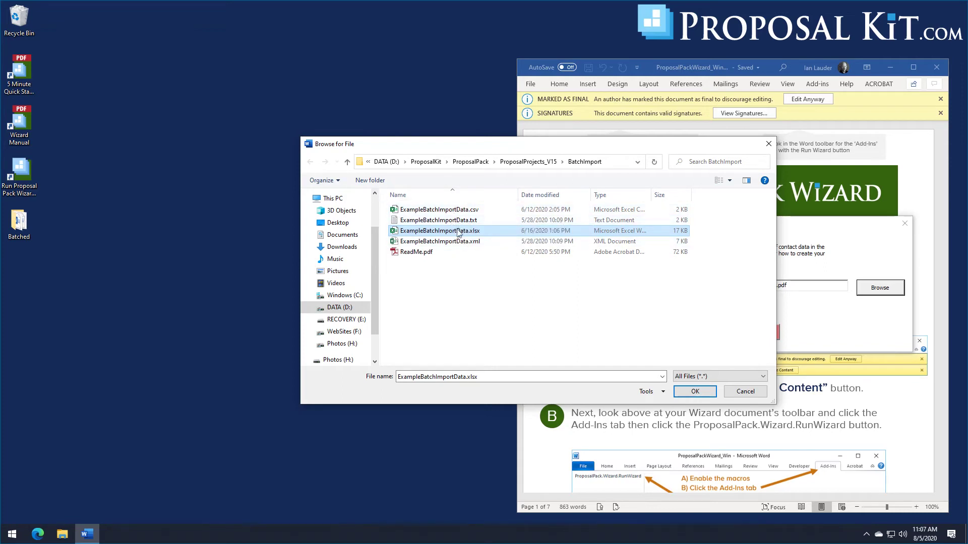
Step: Choose ExampleBatchImportData.txt as the import file and start Import Data with Dry Run Test on
click(457, 222)
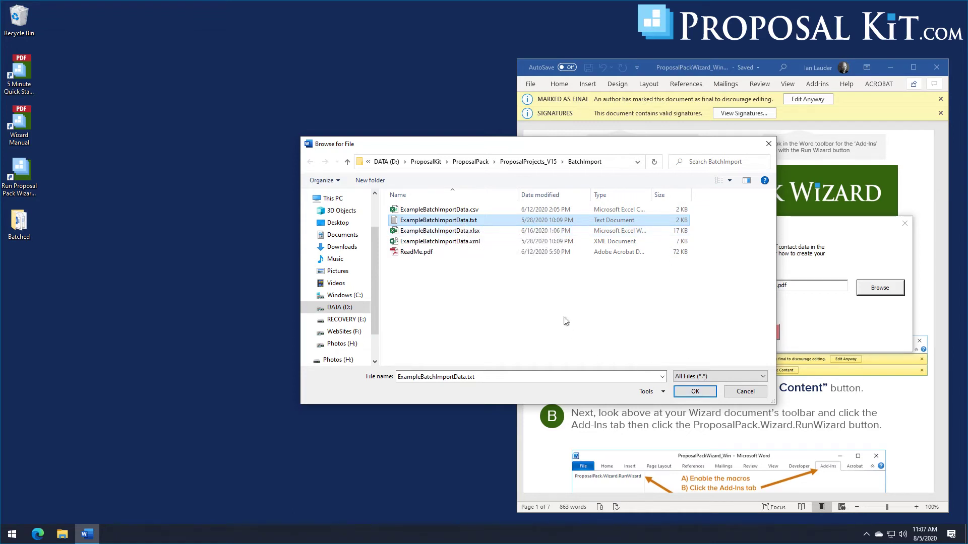
click(679, 393)
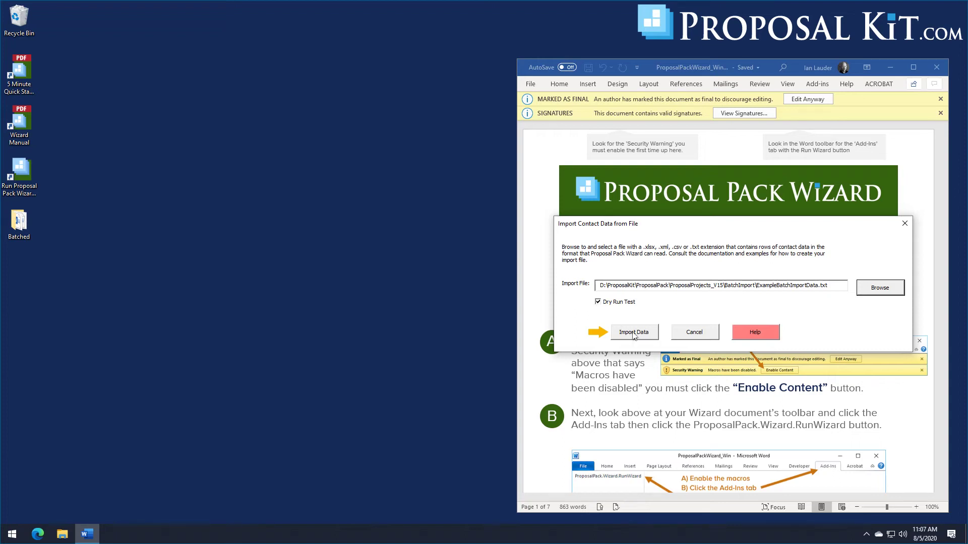
click(633, 332)
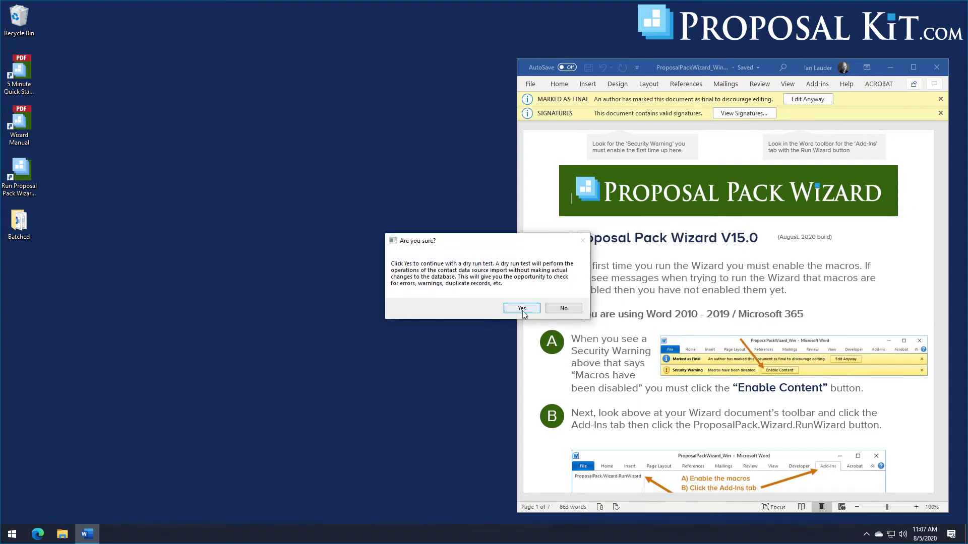
Step: Confirm the dry run, review the batch report showing 5 rows and 0 errors, and close it
click(523, 308)
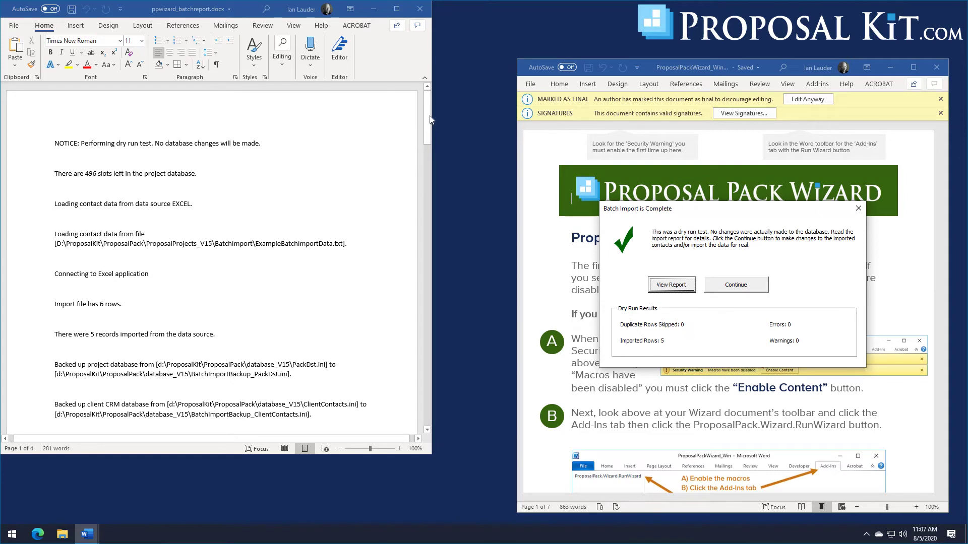
drag(430, 120, 419, 24)
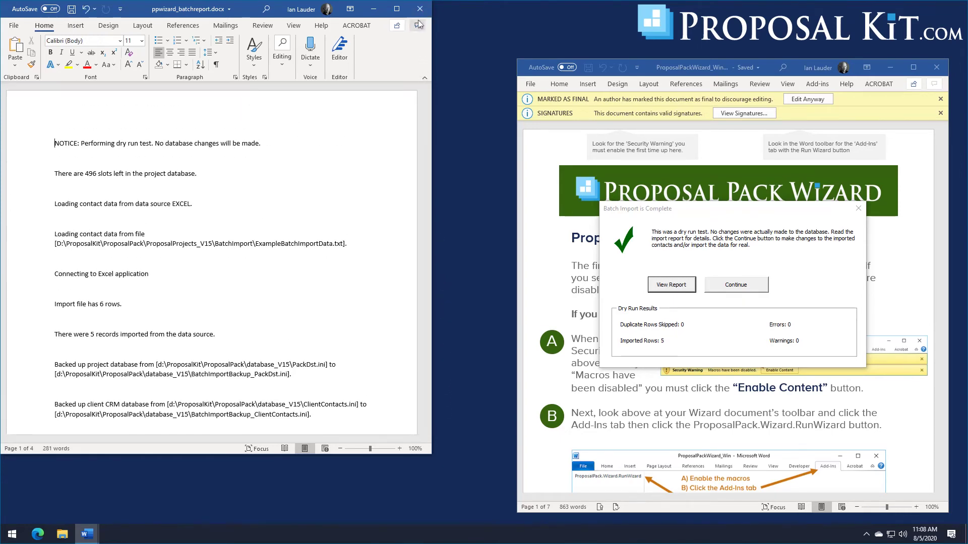
click(415, 9)
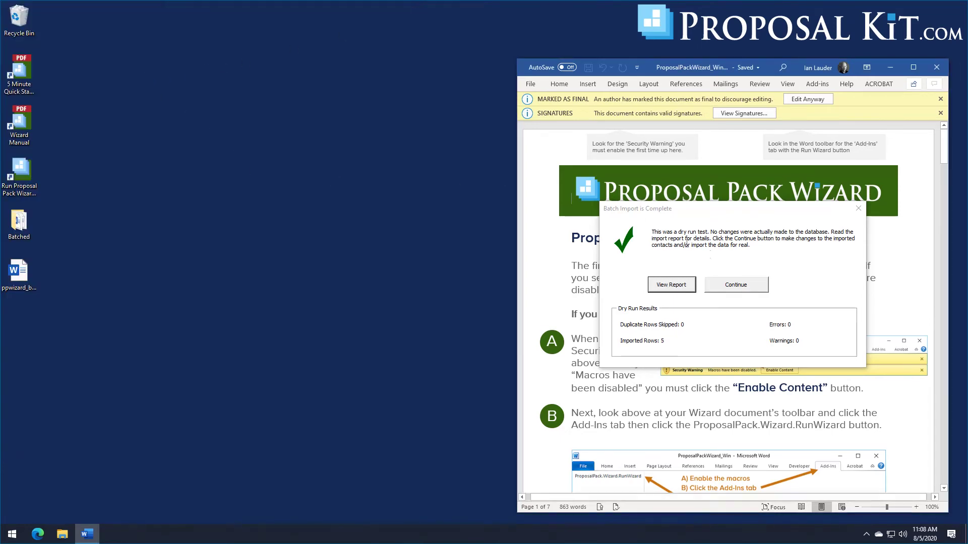
Step: Uncheck Dry Run Test, run the real contact import, and close the ppwizard_batchreport document
click(729, 286)
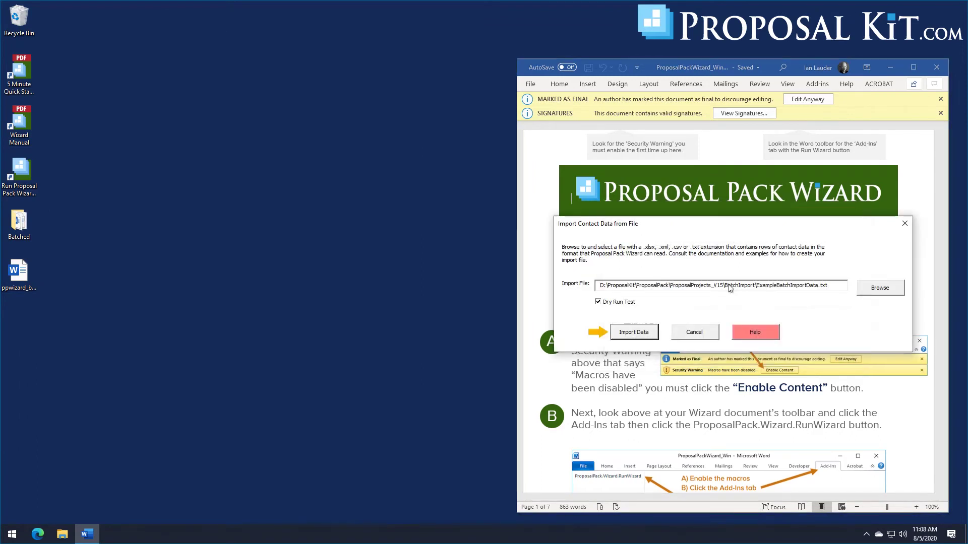
click(598, 302)
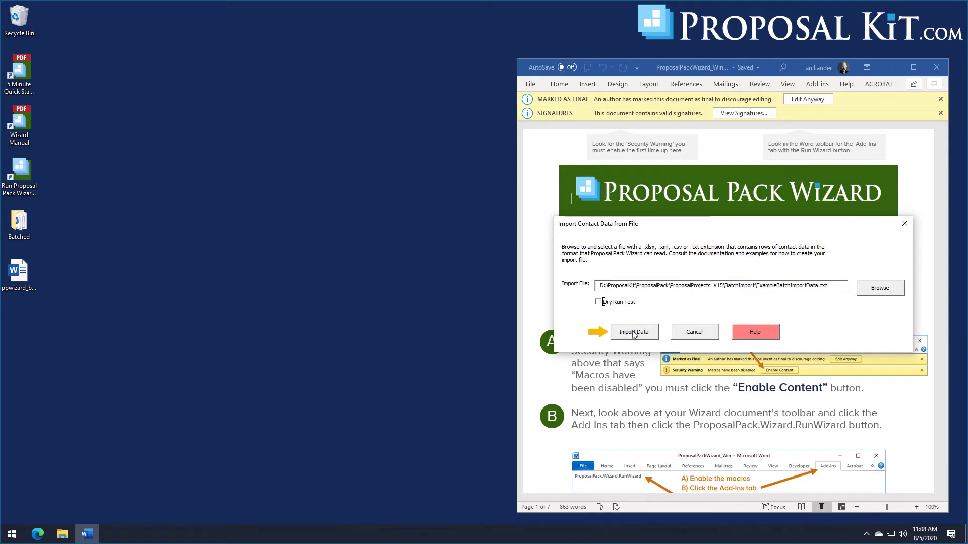
click(633, 332)
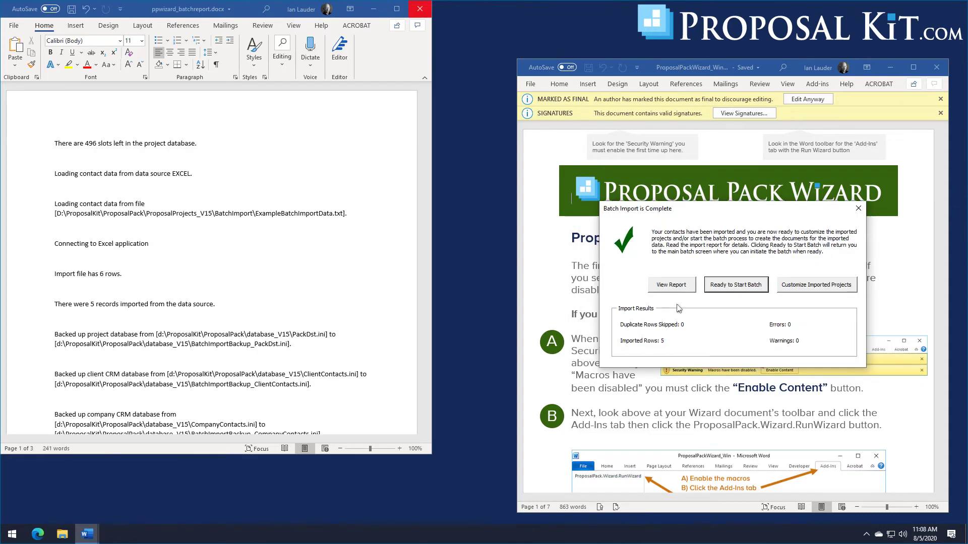
click(419, 9)
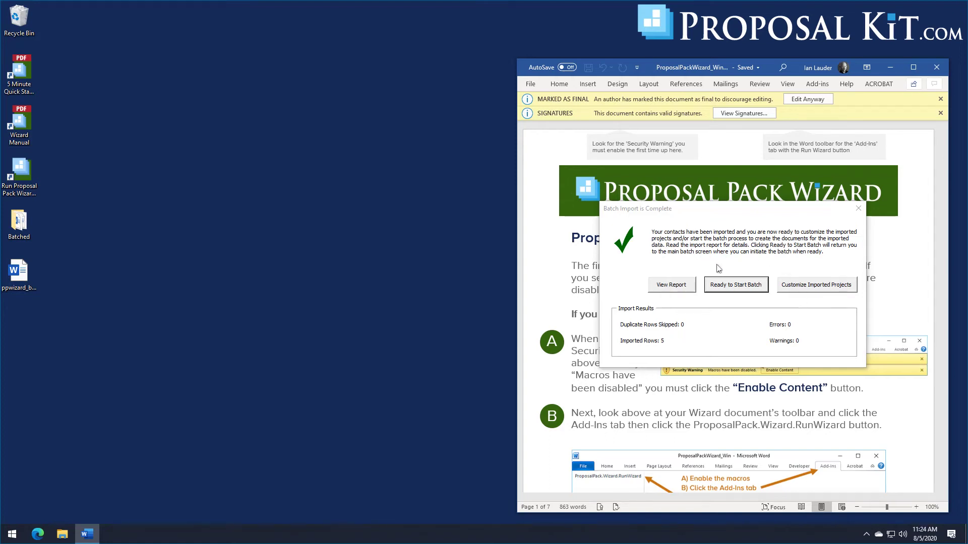
Step: Open Ready to Start Batch to view the five Batch #2 projects, then cancel back to the picker
click(742, 290)
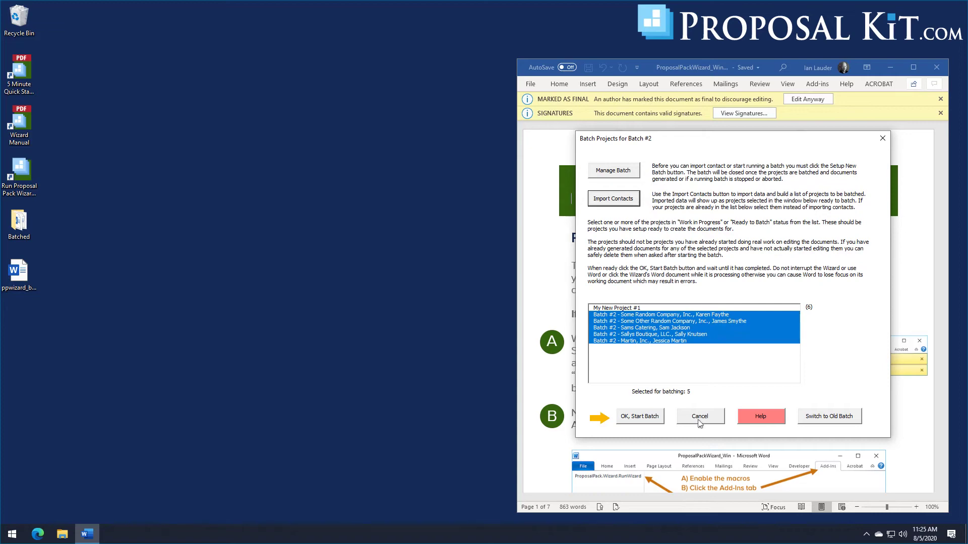
click(698, 417)
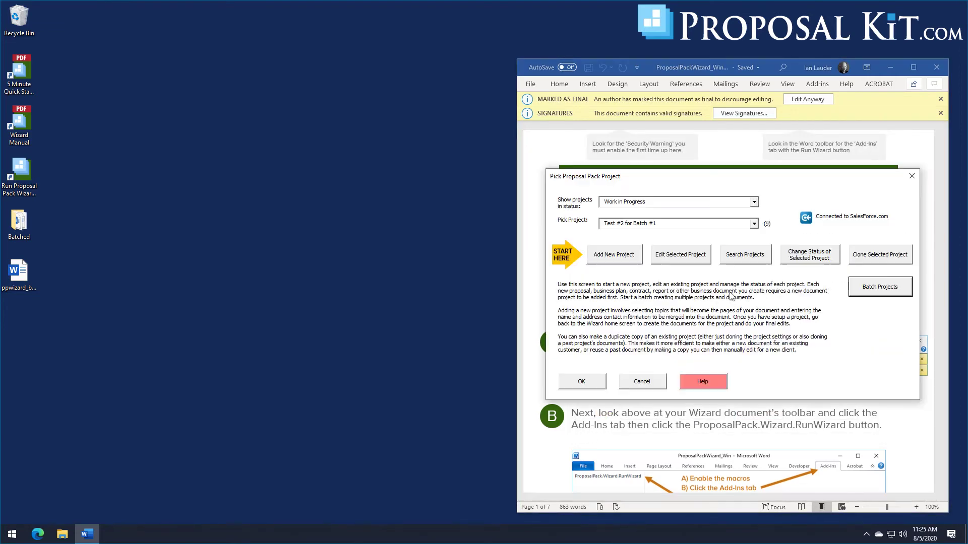
Step: Edit the Batch #2 Sallys Boutique project, tick the Evaluation template, and save the project
click(755, 224)
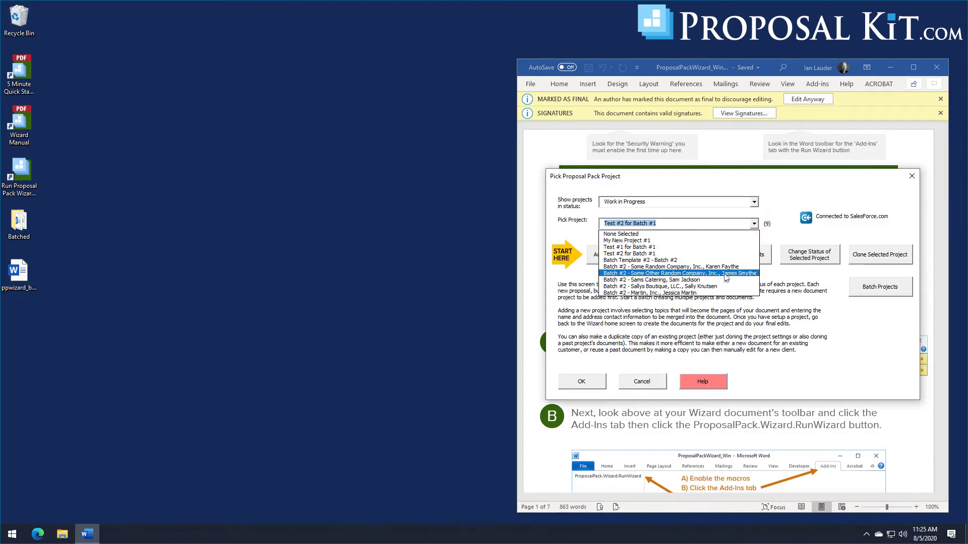
click(672, 286)
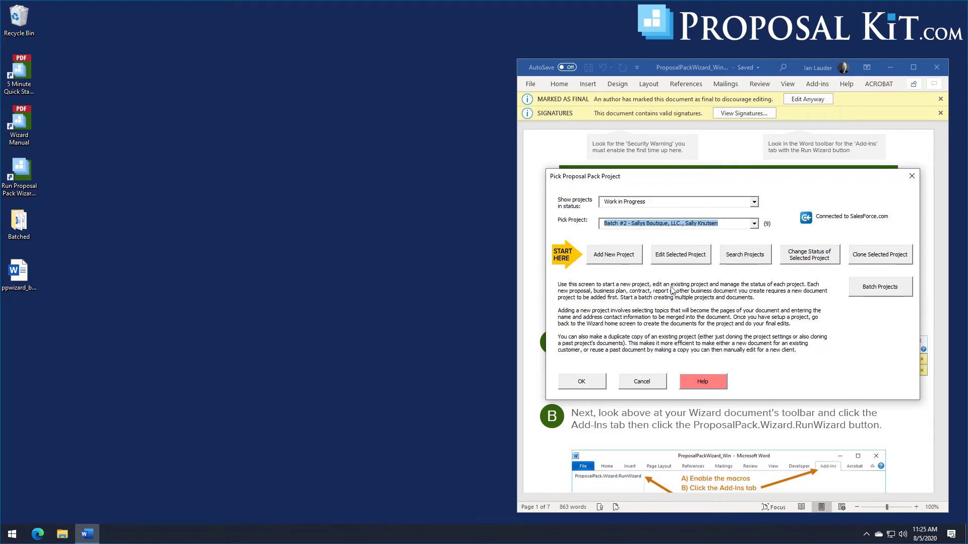
click(677, 261)
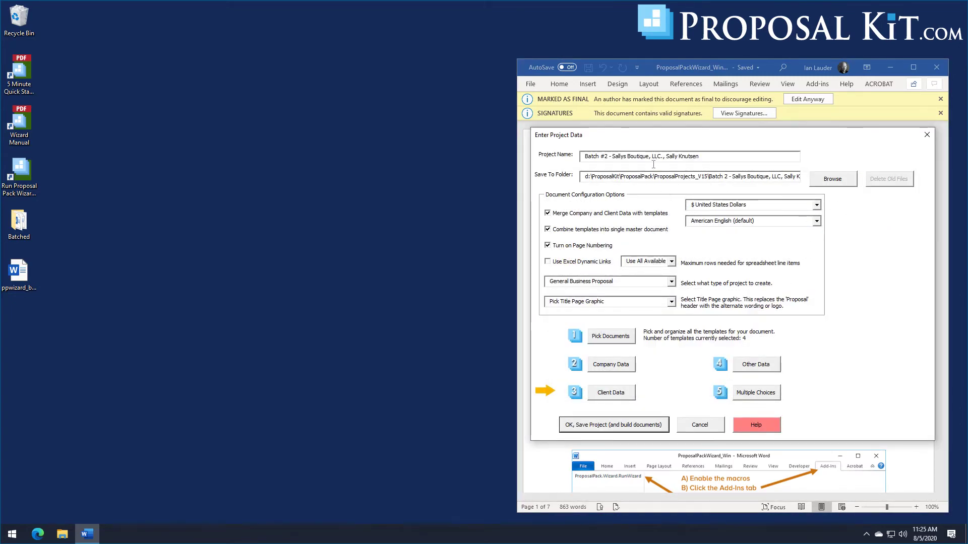
click(623, 342)
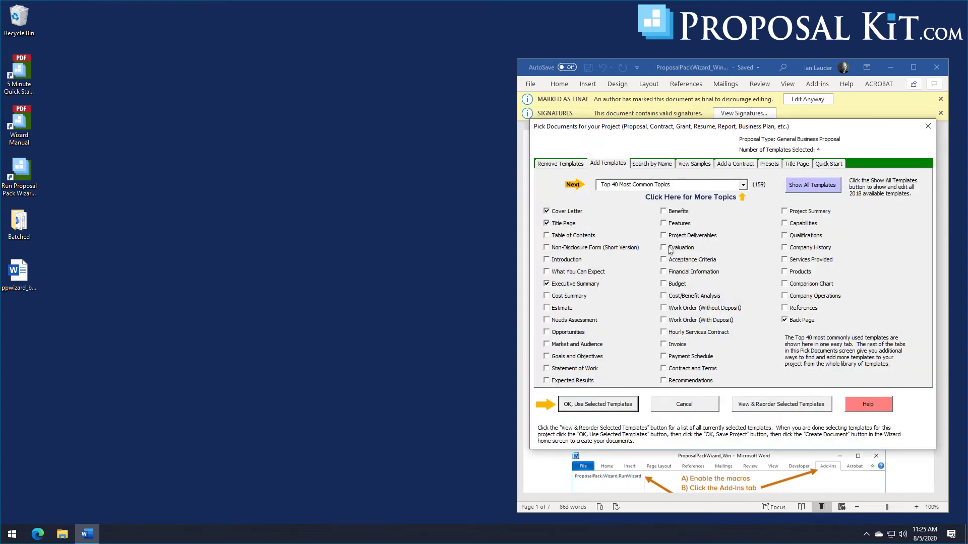
click(671, 249)
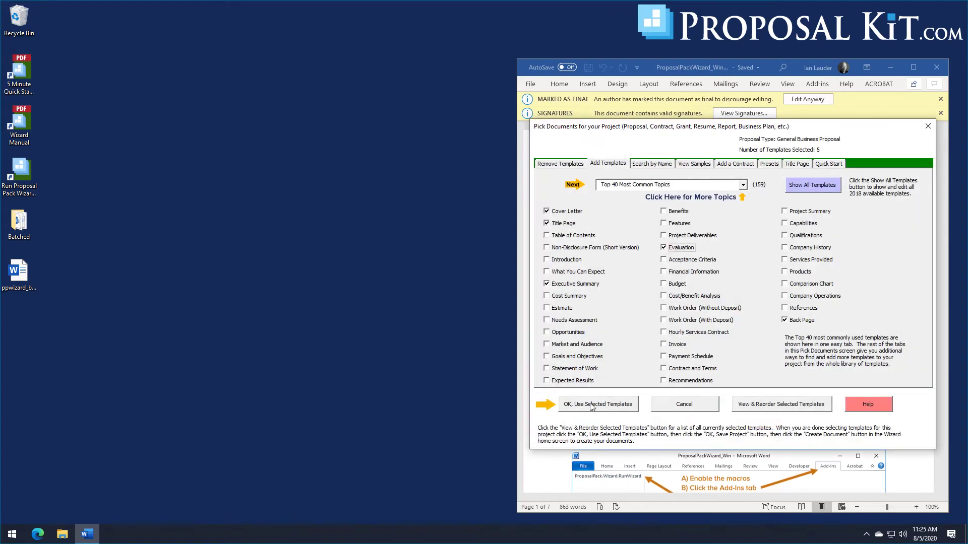
click(591, 406)
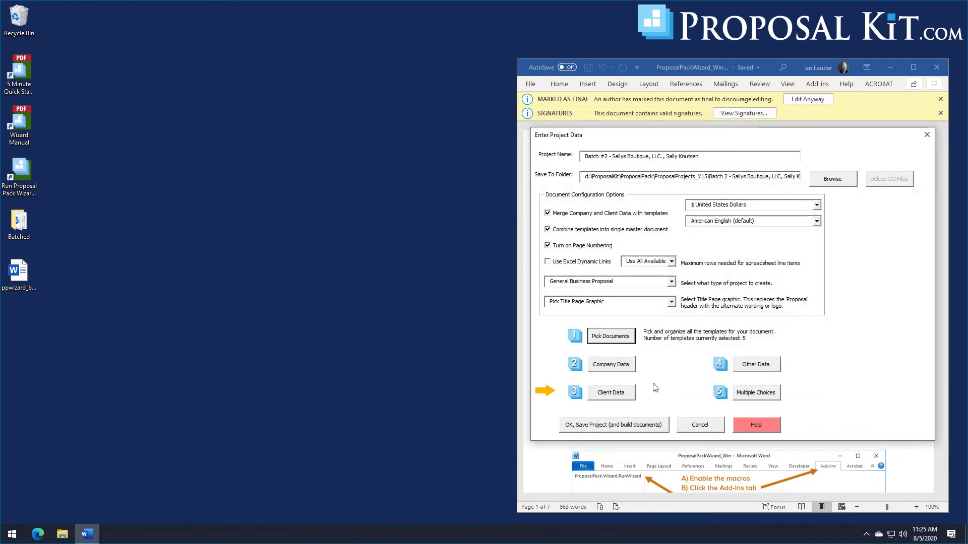
click(613, 426)
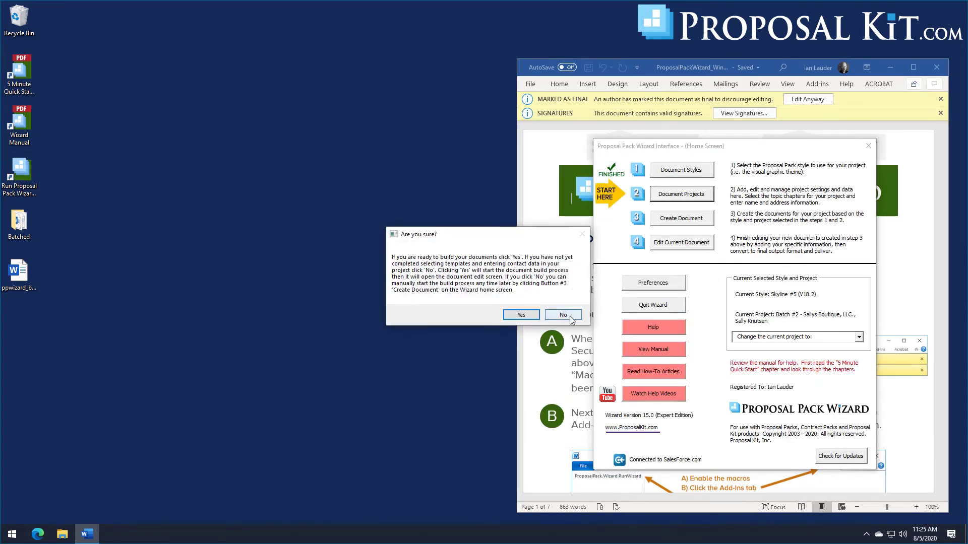
Step: Decline building now, start the batch for the five Batch #2 projects, and open the Batched folder
click(572, 314)
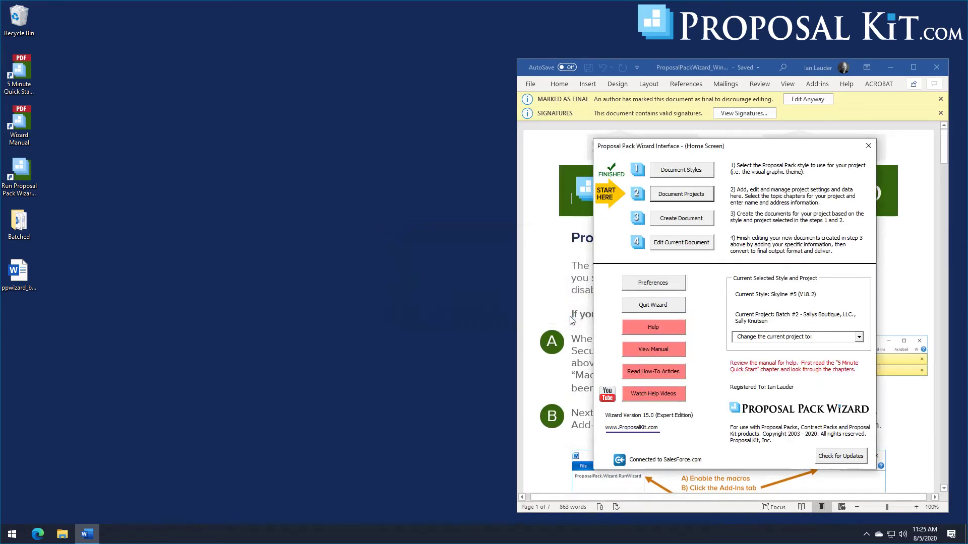
click(692, 195)
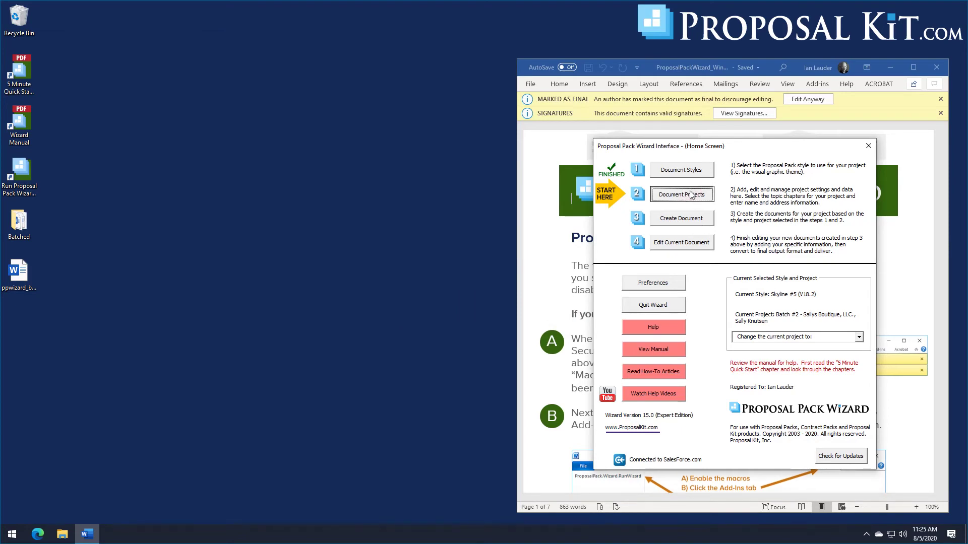
click(859, 286)
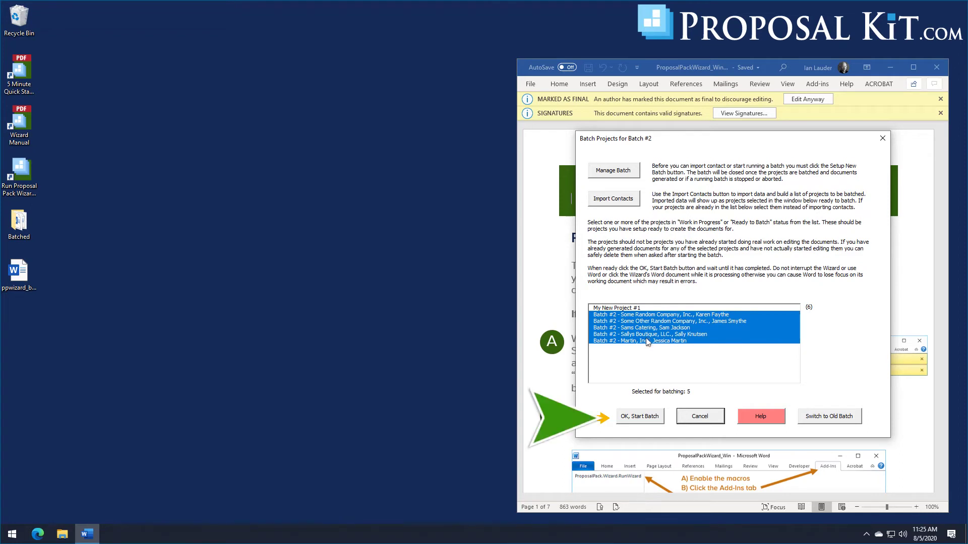
click(639, 418)
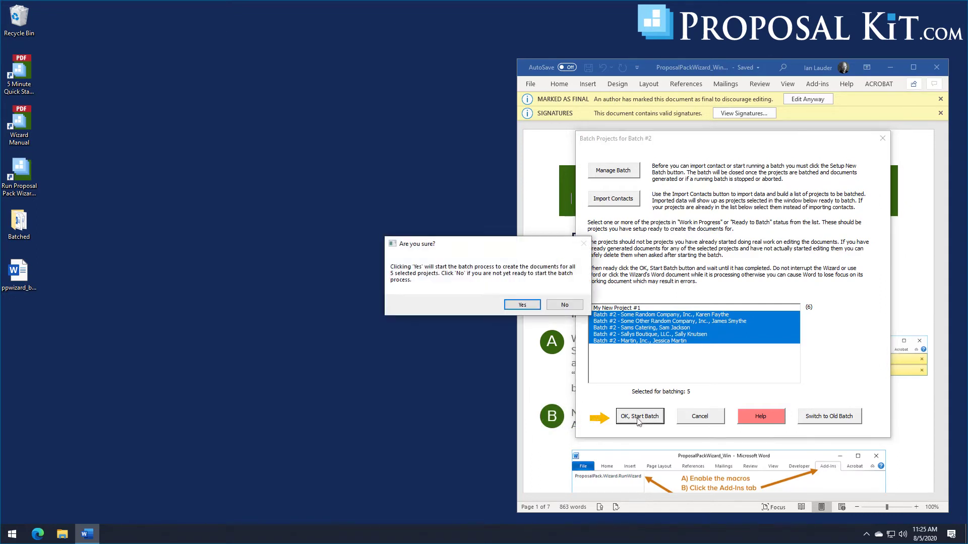
click(516, 304)
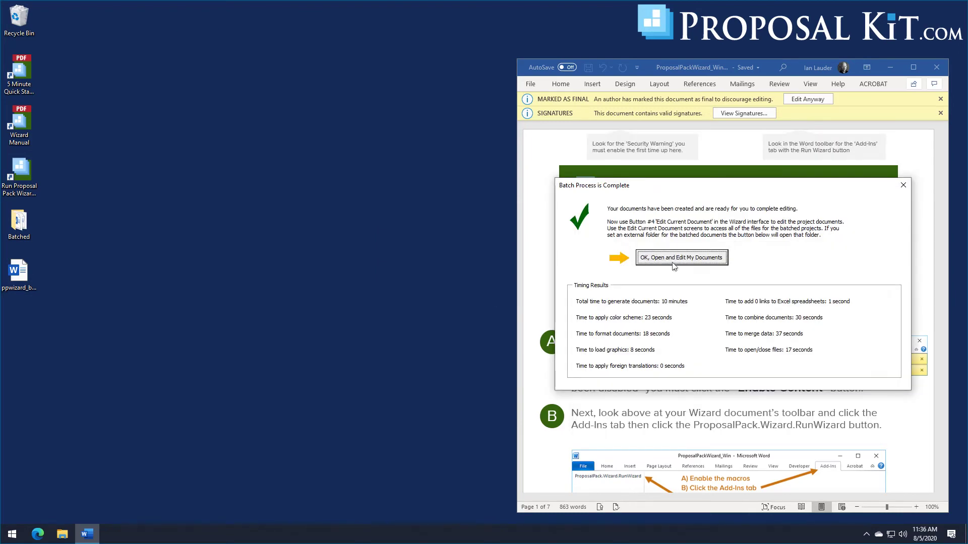
click(673, 261)
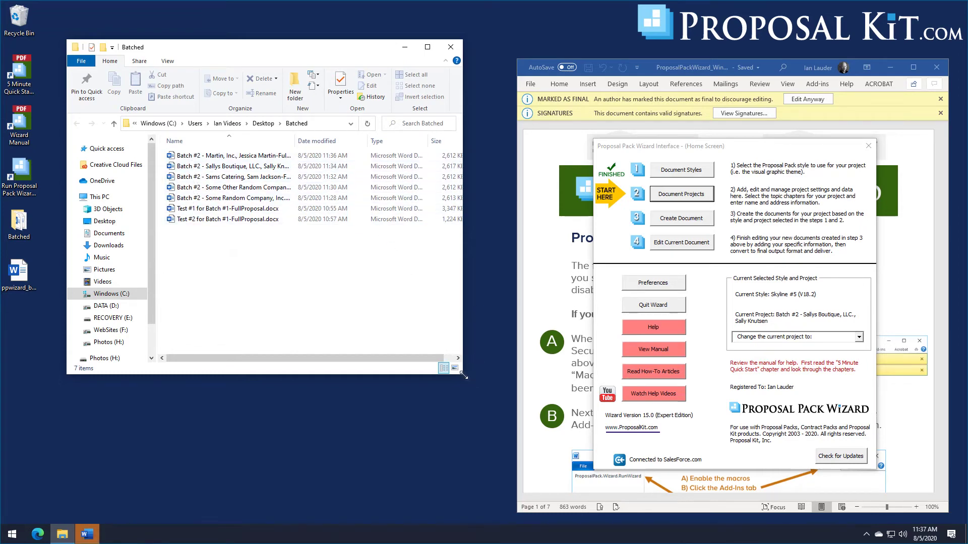
Step: Enlarge the Batched window, widen the Name column, and inspect the Martin, Inc. proposal in Word
drag(464, 375, 581, 405)
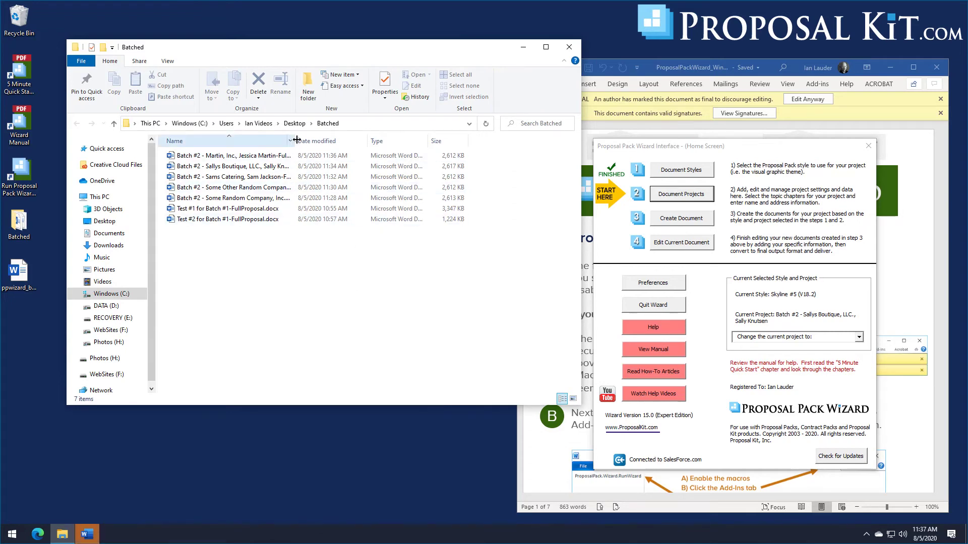
drag(297, 140, 367, 140)
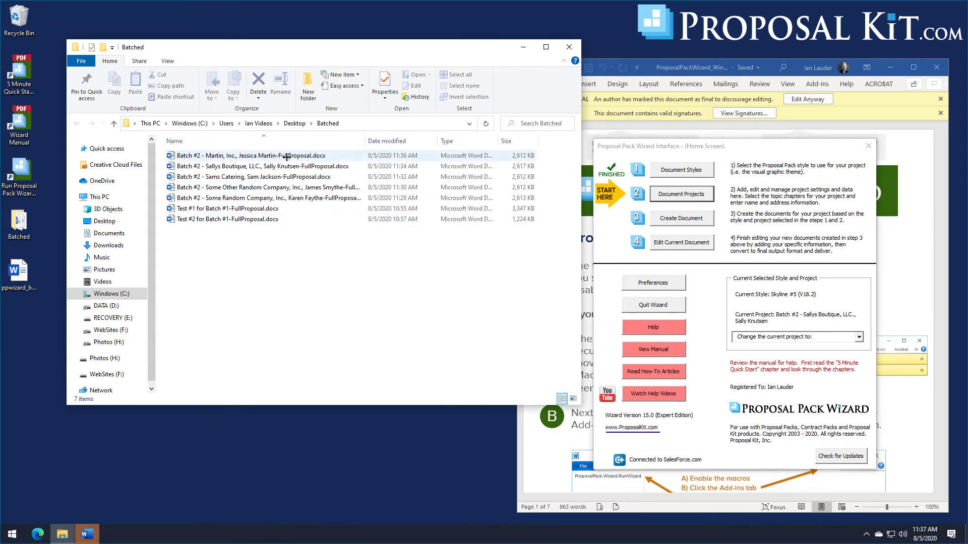
double_click(218, 157)
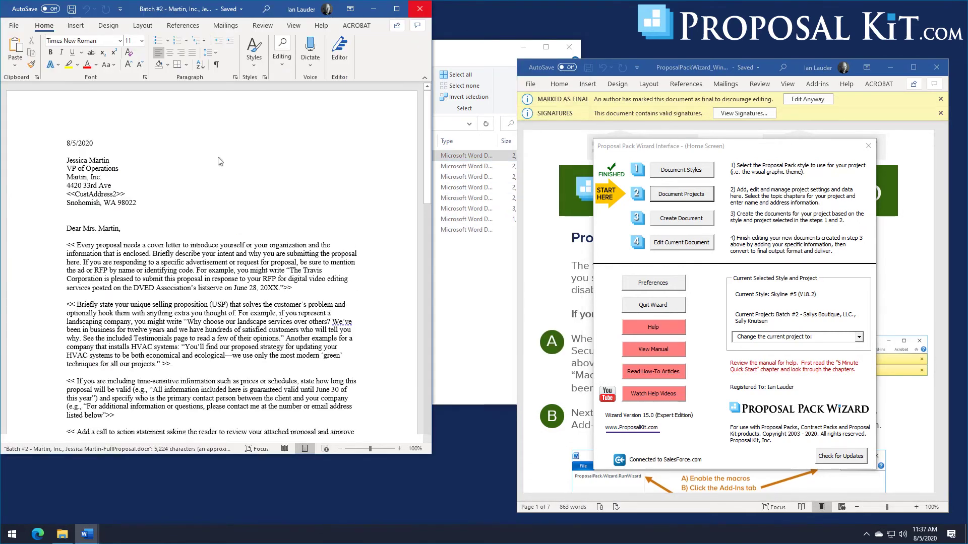
drag(431, 118, 430, 407)
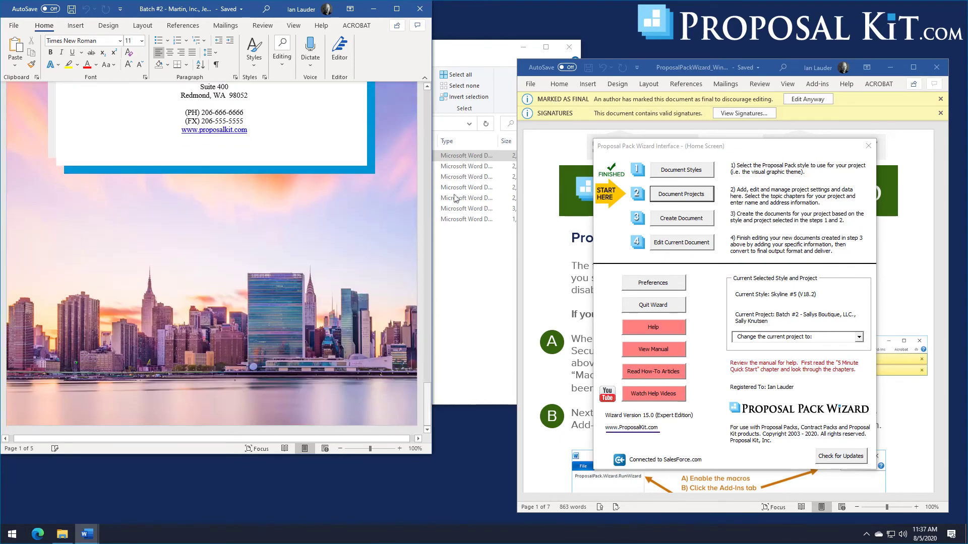
click(419, 8)
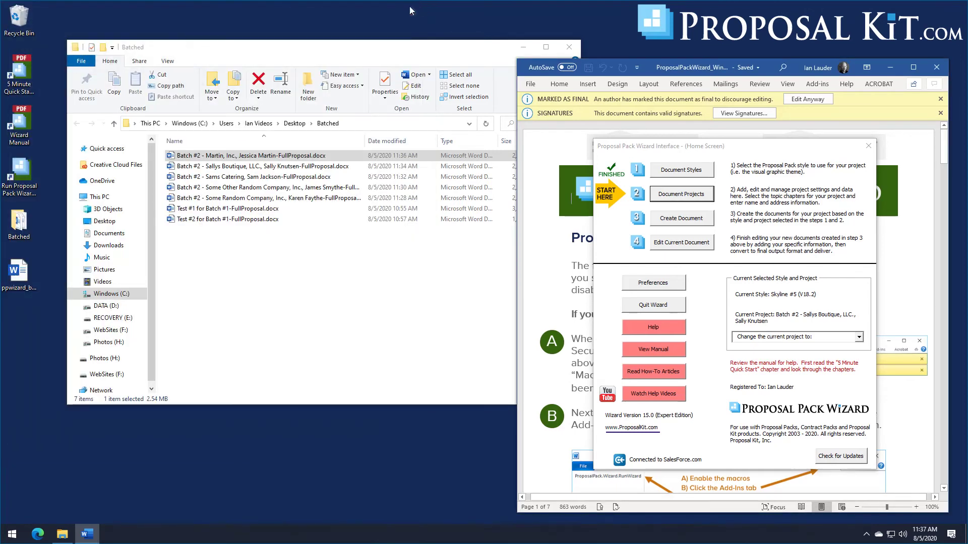
Step: Inspect the Sallys Boutique proposal in Word, then close the Batched folder window
double_click(240, 168)
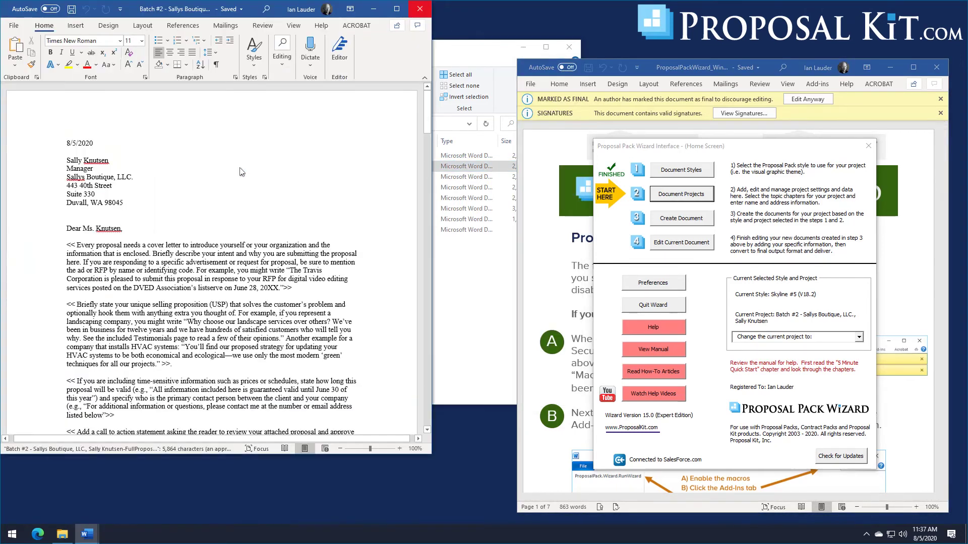
drag(426, 104, 451, 421)
click(420, 9)
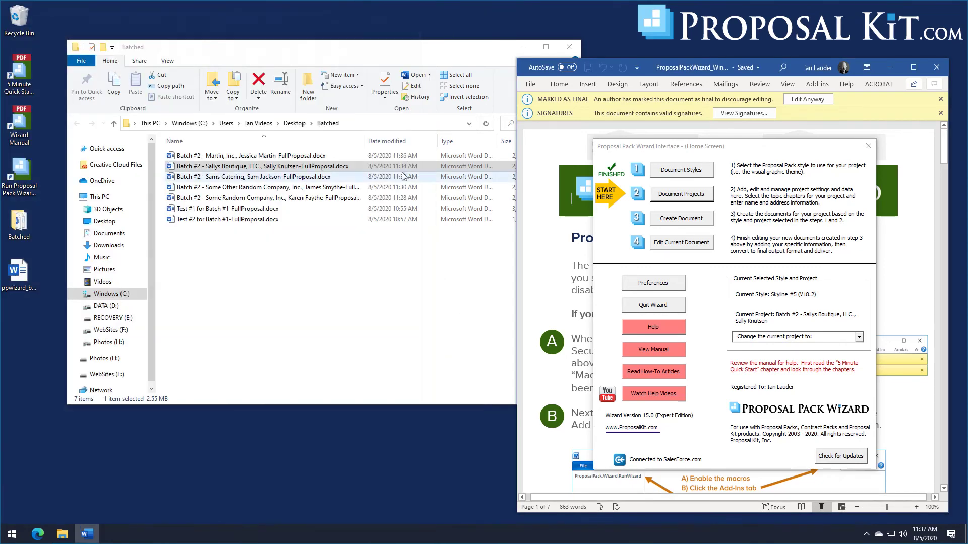
click(386, 51)
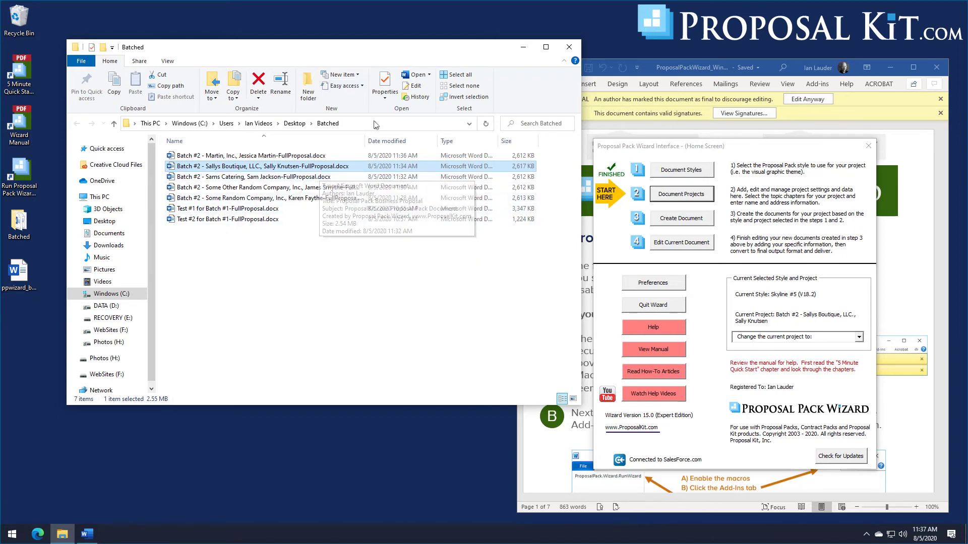
click(568, 48)
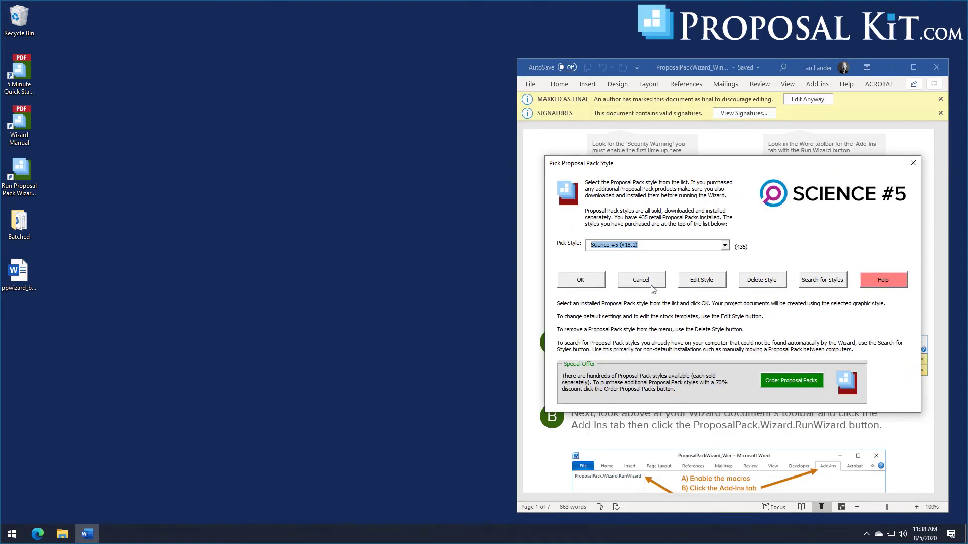
Step: Save Science #5 as the proposal style and open Document Projects
key(Return)
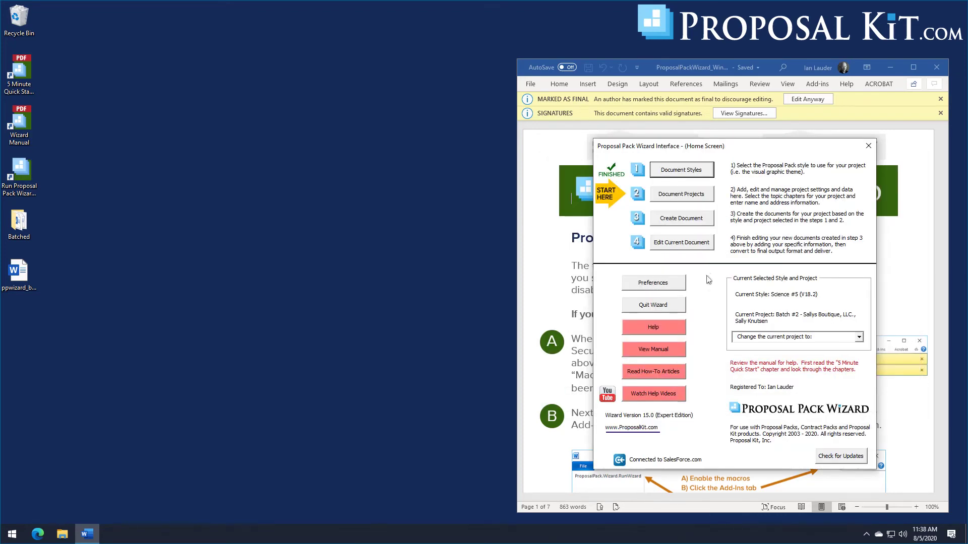
click(691, 196)
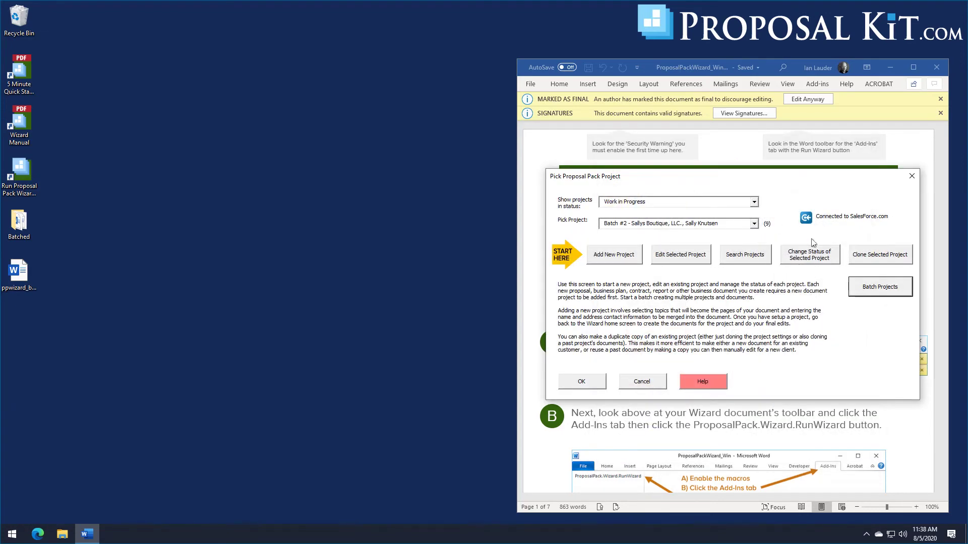
Step: From Batch Projects, set up a new batch named Batch #3 dated 8/5/2020
click(879, 289)
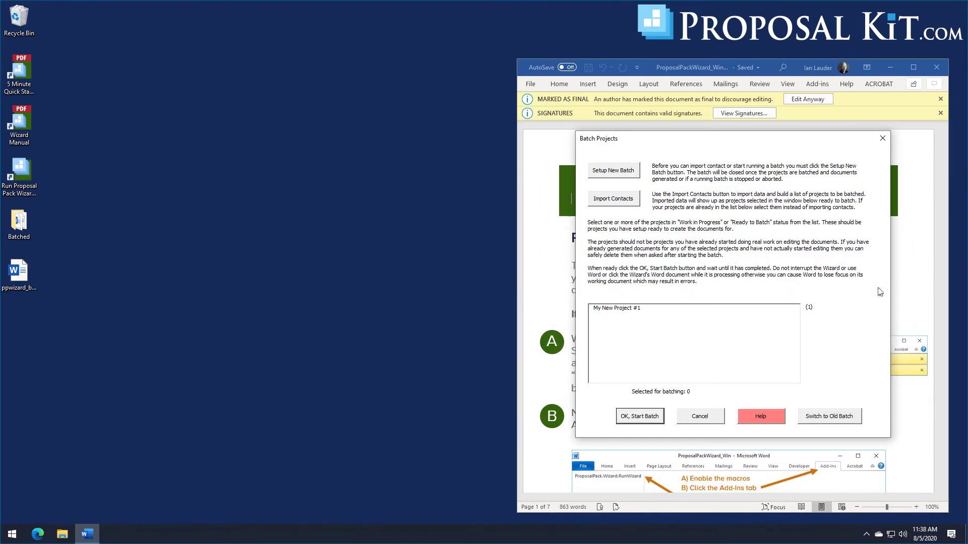
click(603, 174)
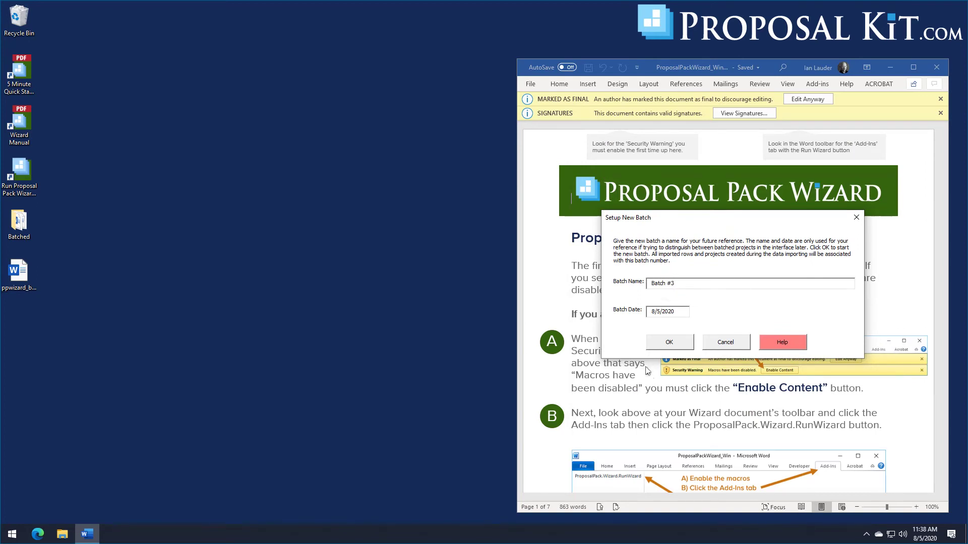
click(664, 347)
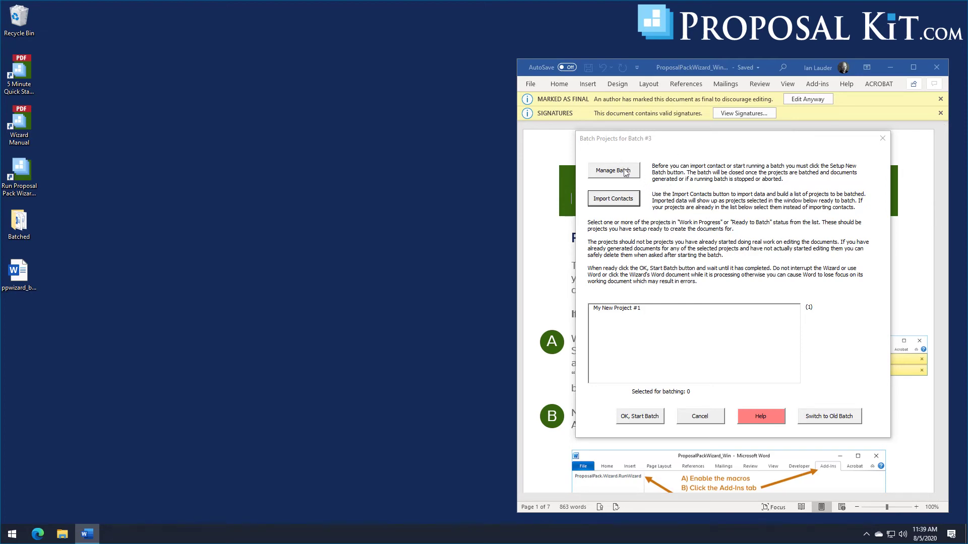
Step: From the contact import screen, add a new project template named Batch Template #3 - Batch #3
click(616, 199)
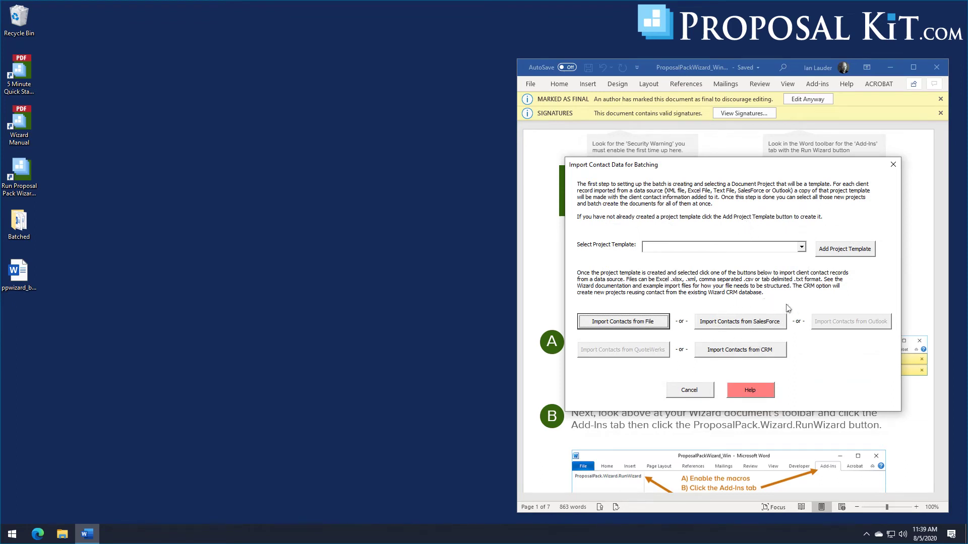
click(803, 247)
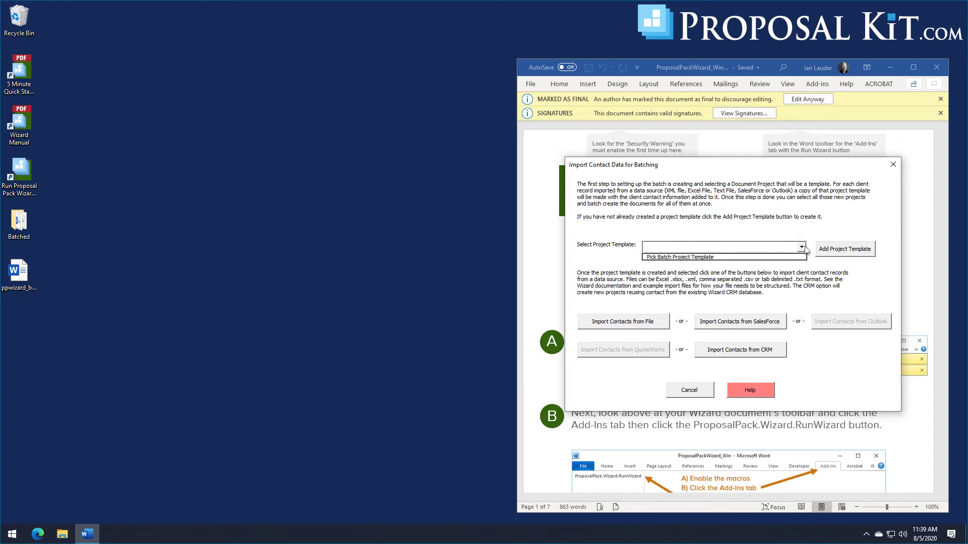
click(804, 247)
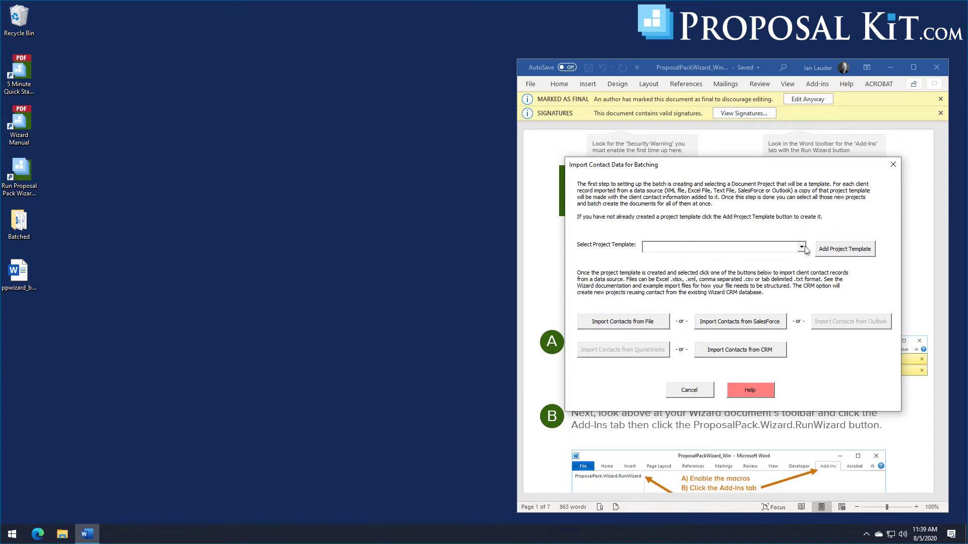
click(846, 256)
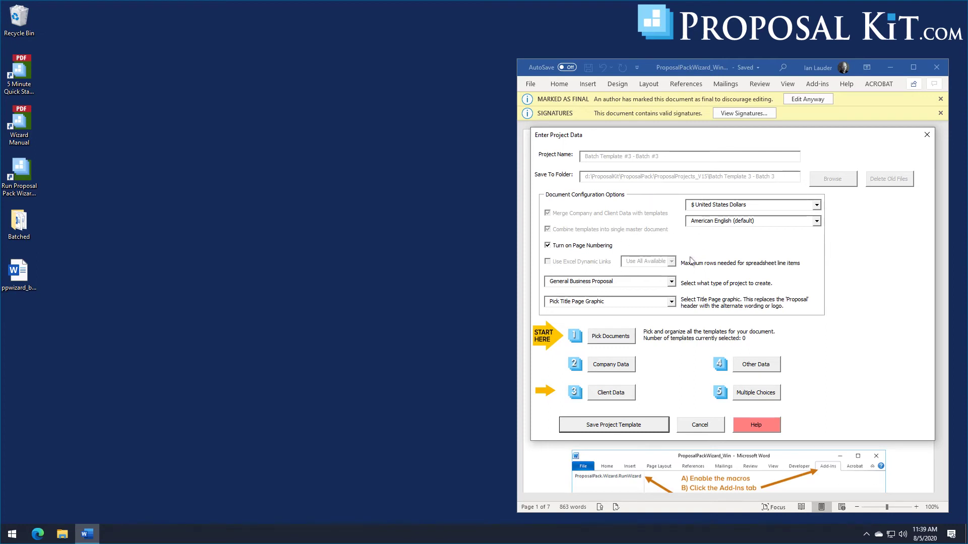
Step: Add Cover Letter, Title Page, Back Page and Services Provided to the Batch #3 template and save it
click(614, 342)
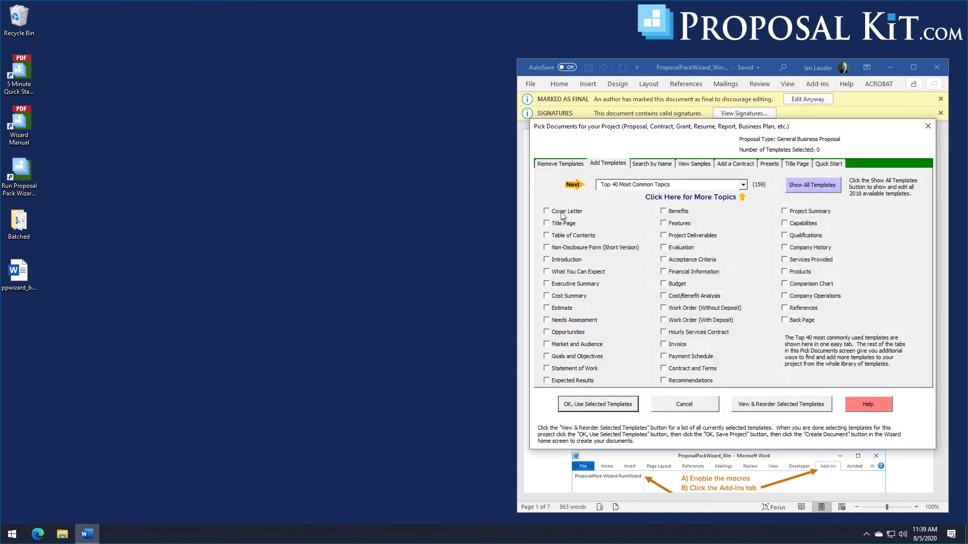
click(554, 211)
click(559, 223)
click(787, 320)
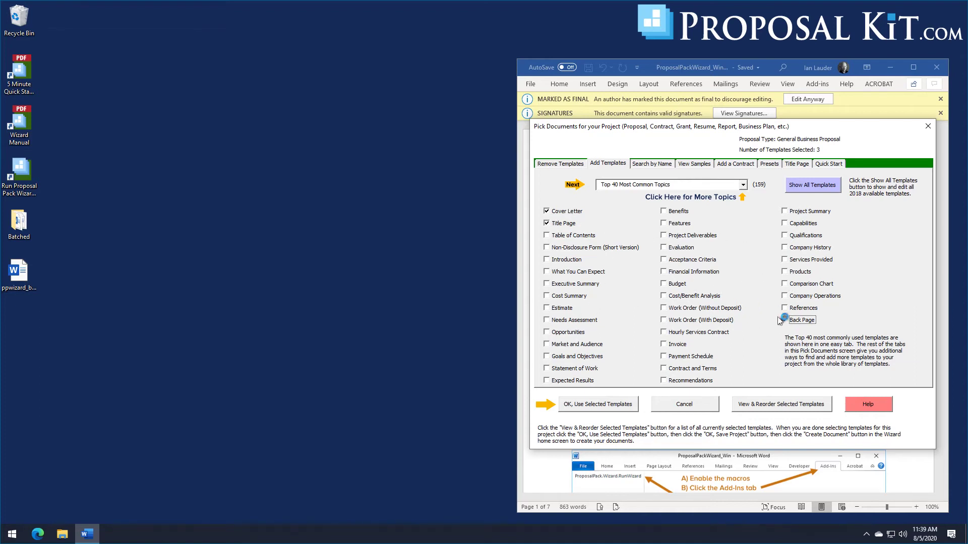
click(793, 262)
click(596, 407)
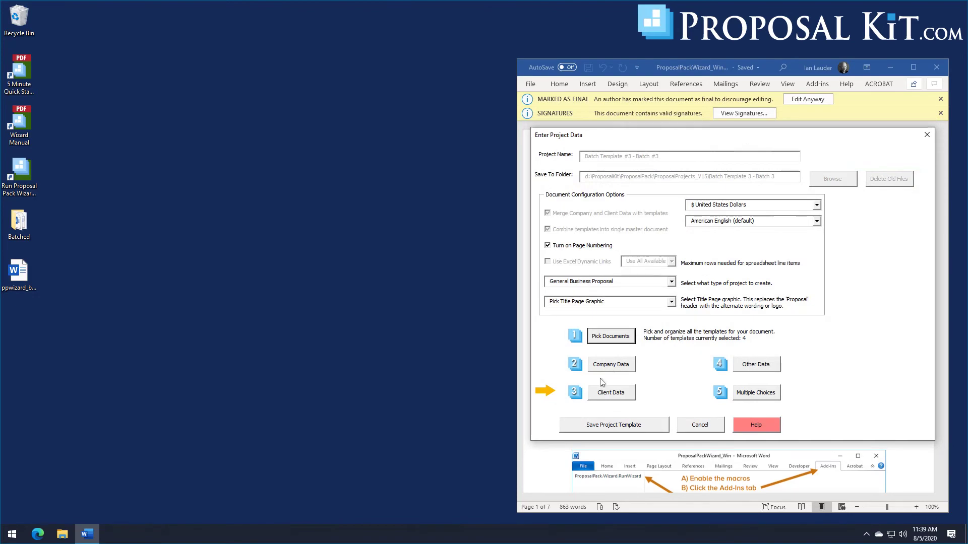
click(600, 426)
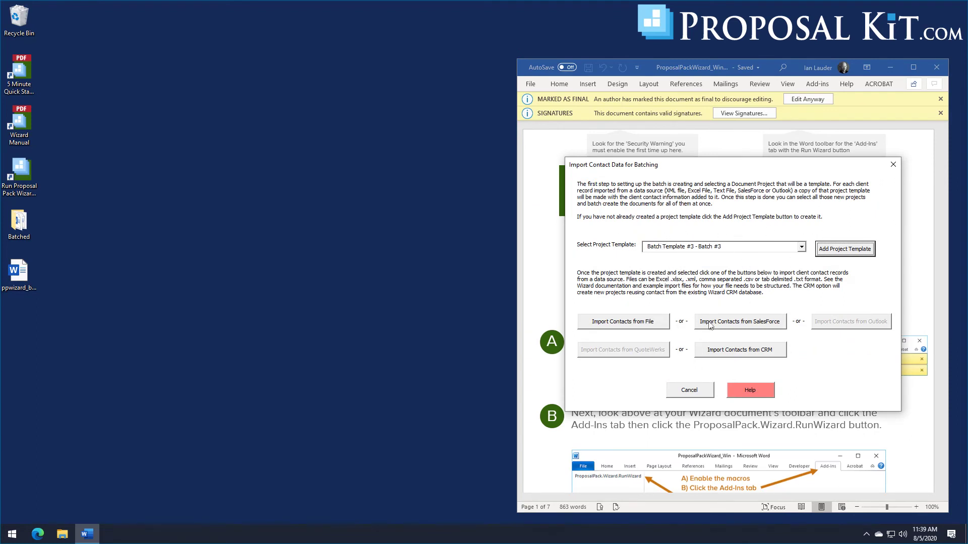
Step: Load the leads from Salesforce, dismissing the row-limit warning
click(764, 326)
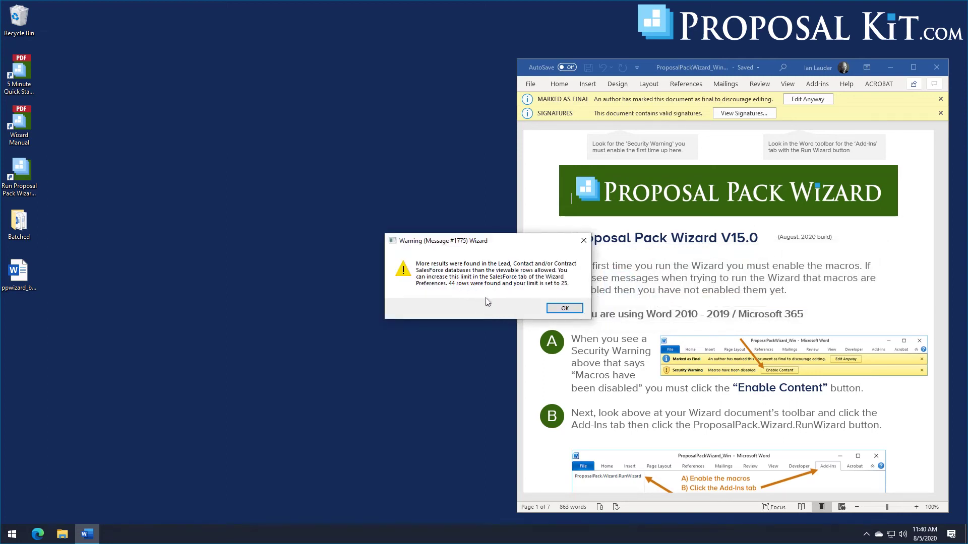
click(560, 310)
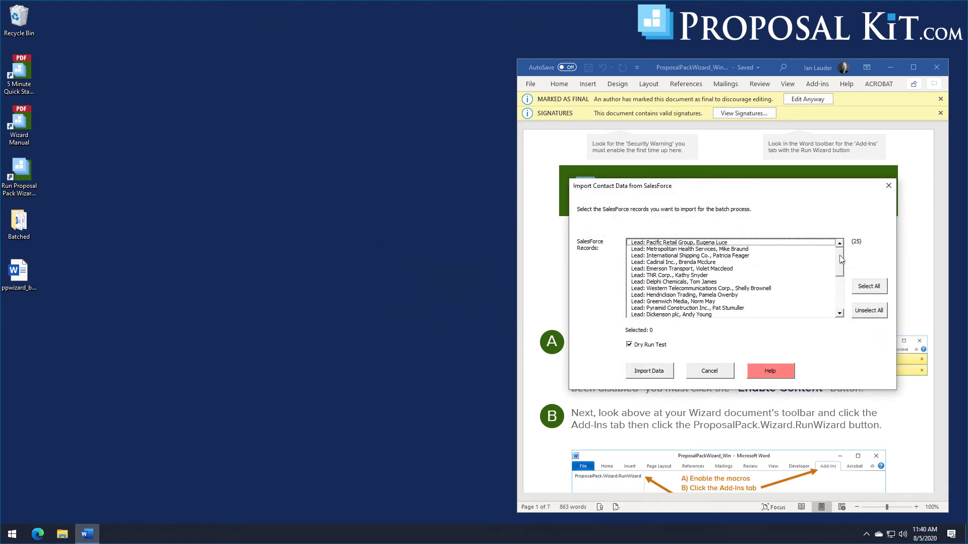
mouse_move(841, 258)
mouse_down()
mouse_move(849, 292)
mouse_move(847, 260)
mouse_up()
Step: Select the six leads, International Shipping Co. through Western Telecommunications Corp., and turn off Dry Run Test
click(657, 256)
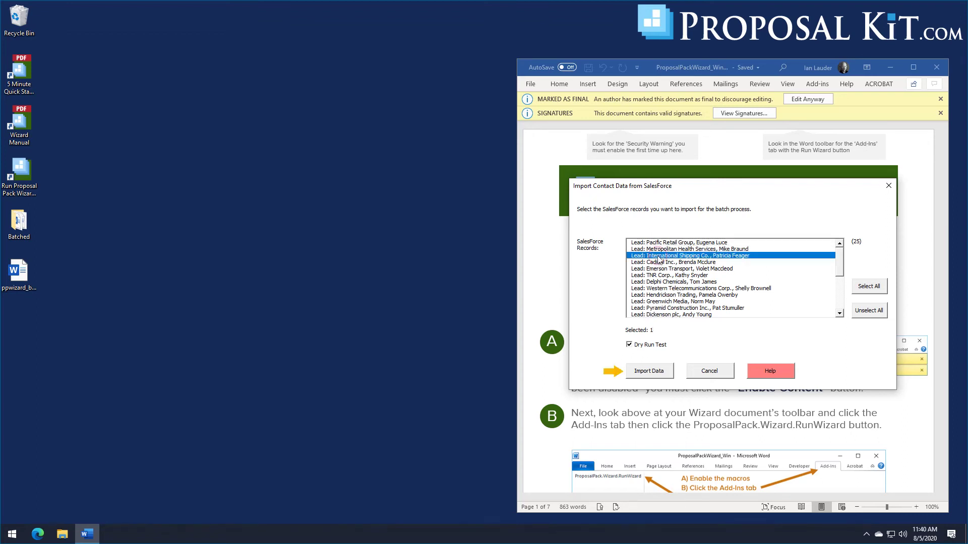
click(658, 263)
click(658, 270)
click(659, 276)
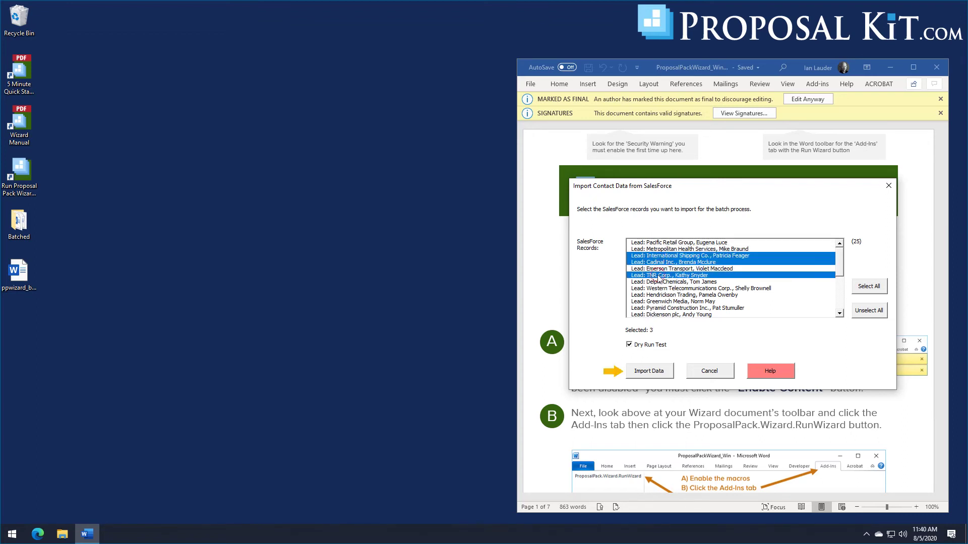
click(660, 283)
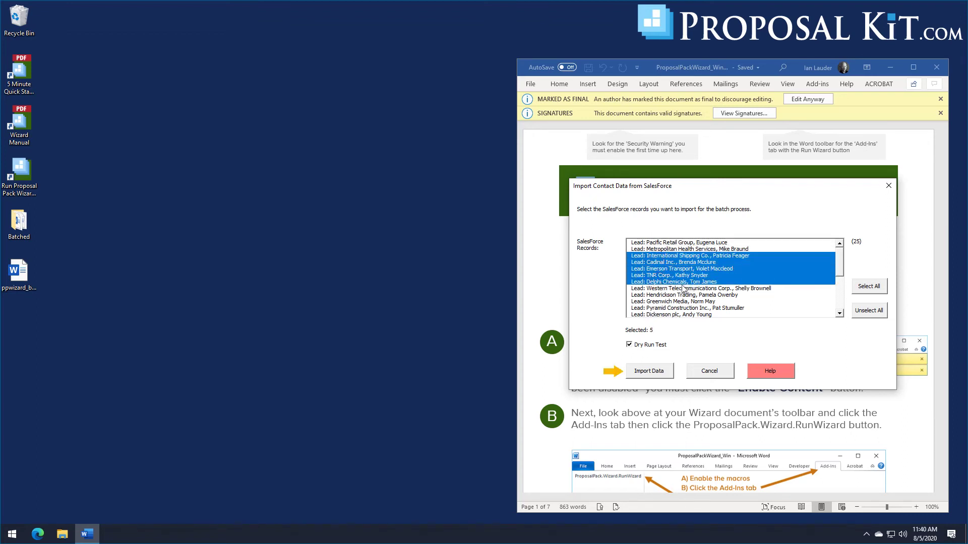
click(684, 289)
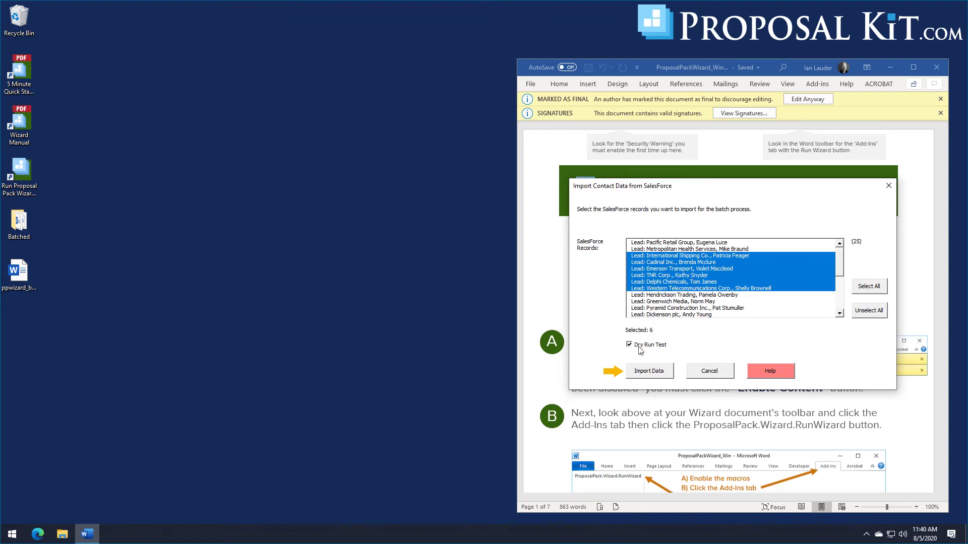
click(639, 348)
Step: Import the six selected leads and close the batch report showing 6 imported rows
click(649, 373)
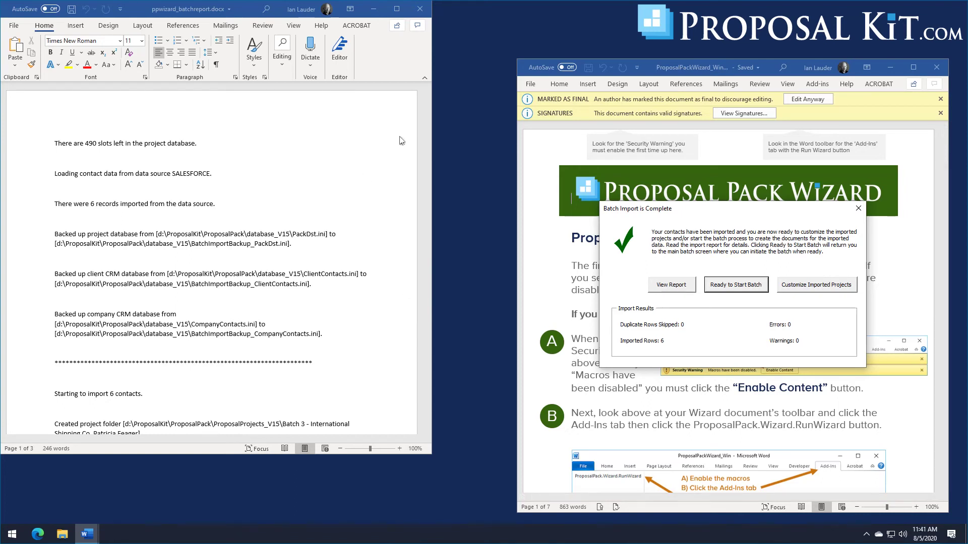
click(420, 9)
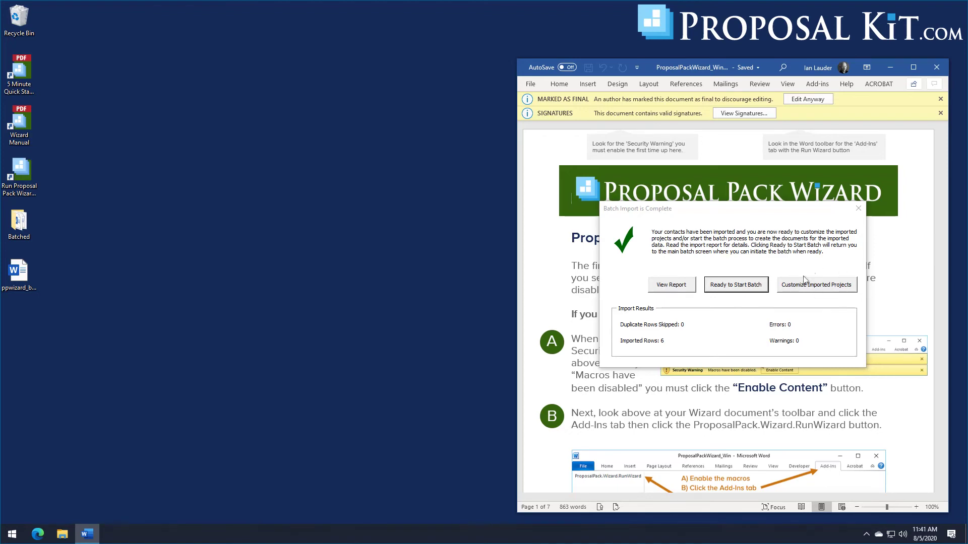
Step: Run Batch #3 to generate the six proposals and open the Batched output folder
click(736, 286)
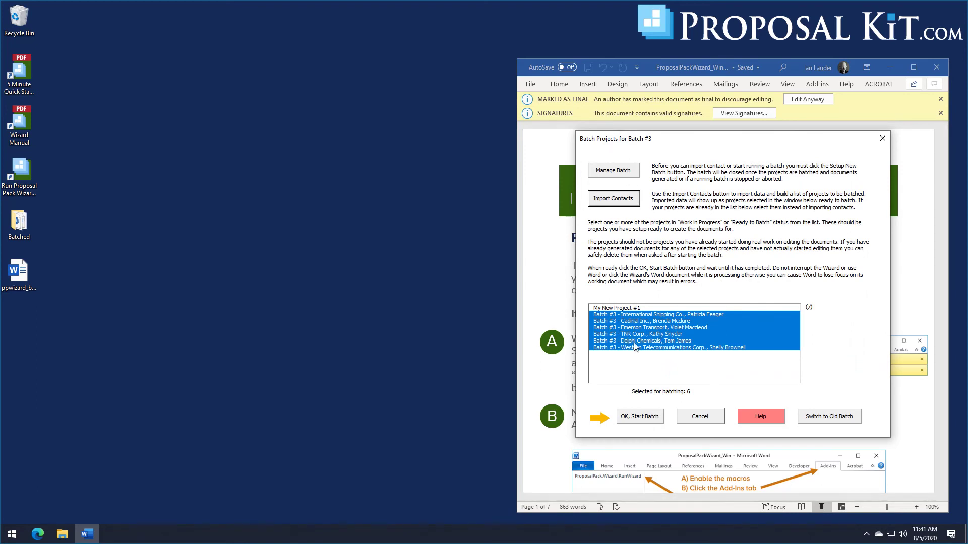
click(637, 419)
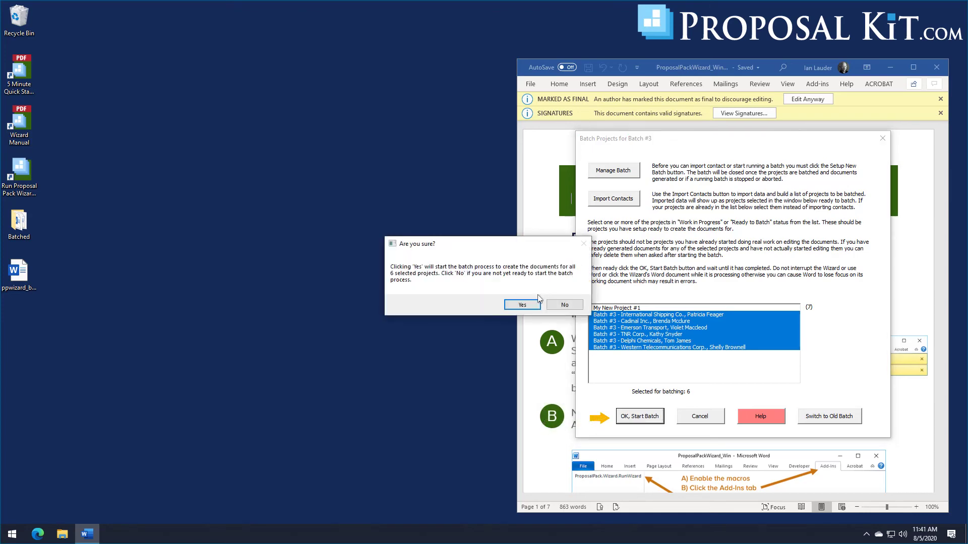
click(522, 305)
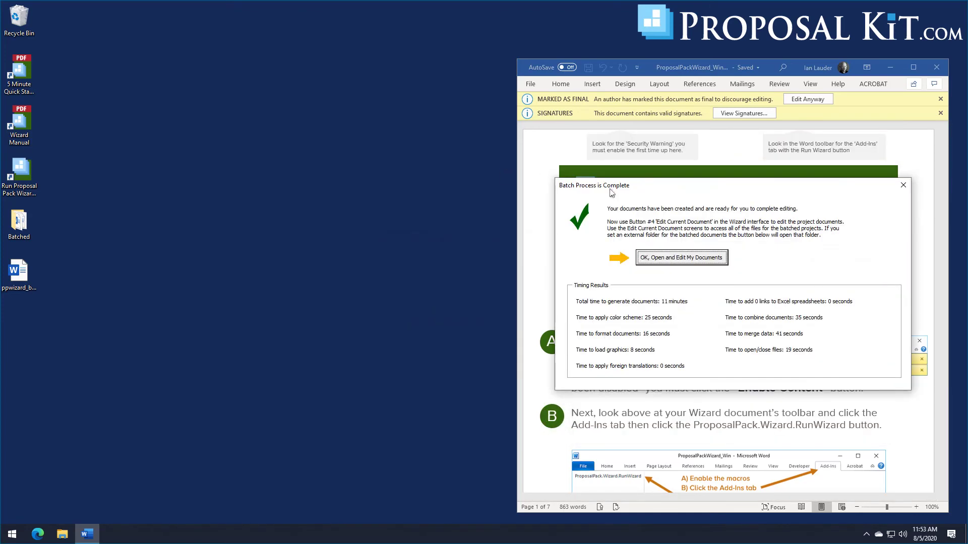
click(678, 260)
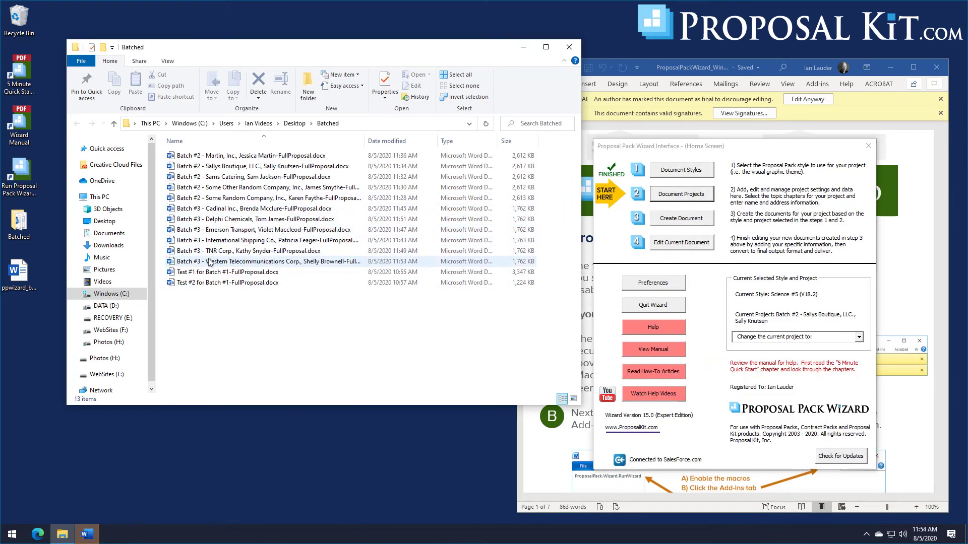
Step: Open the International Shipping Co. proposal from Batched, scroll through it, then close it
double_click(216, 244)
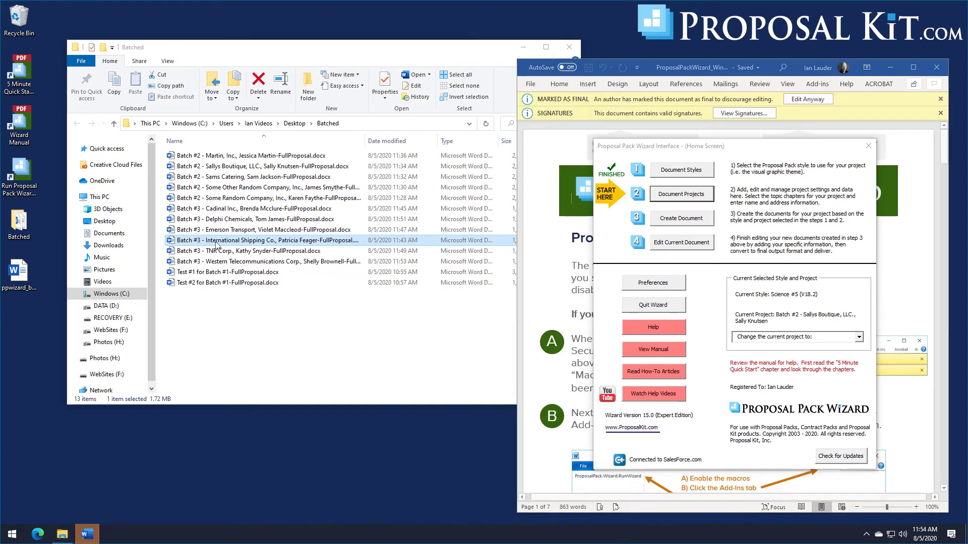
drag(427, 108, 427, 406)
click(421, 9)
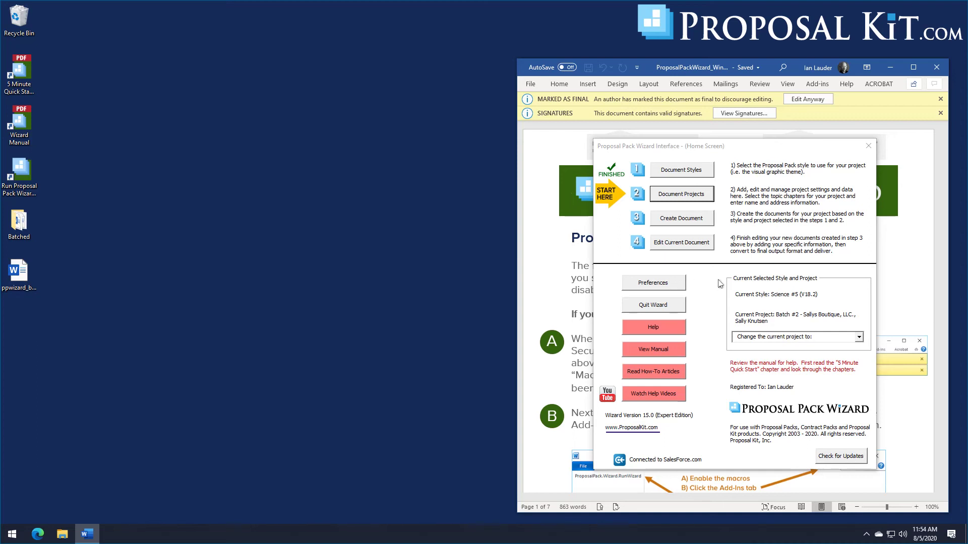
Step: Go through Document Projects to the Batch Projects screen
click(692, 198)
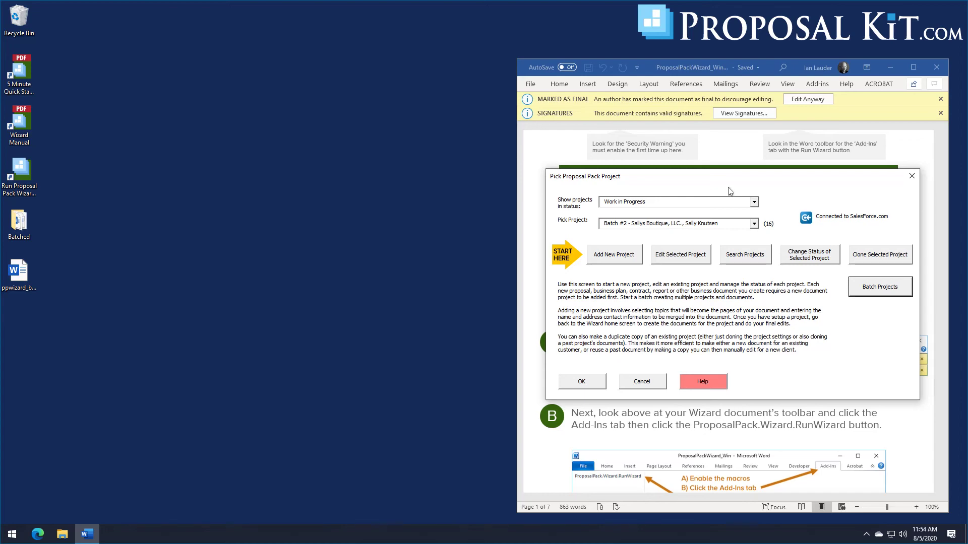
click(873, 291)
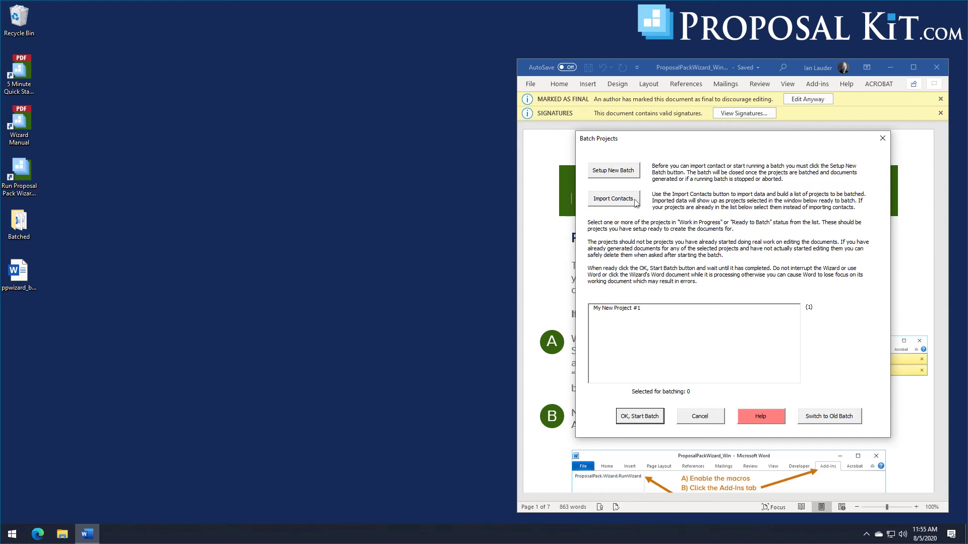
Step: Switch back to Batch #2 from Previous Batches and acknowledge the confirmation message
click(824, 420)
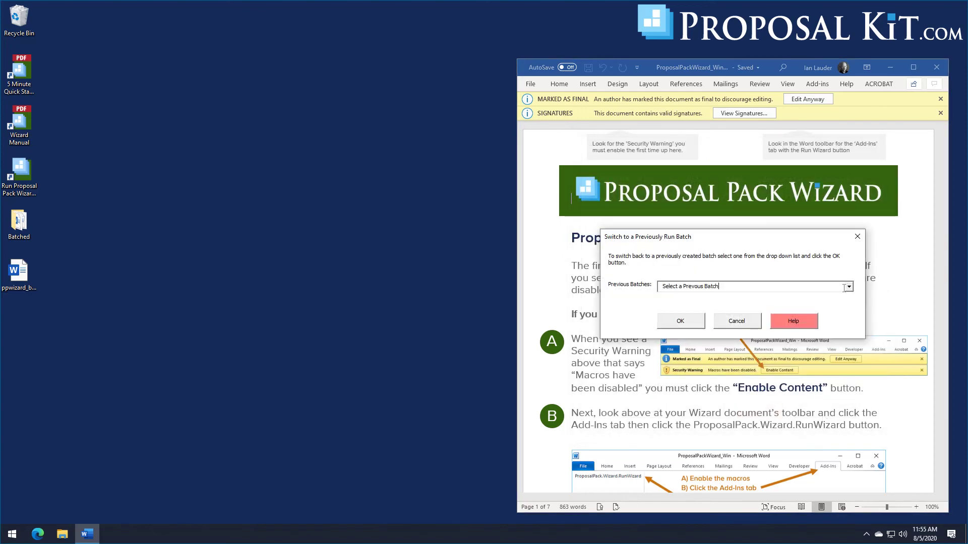
click(850, 287)
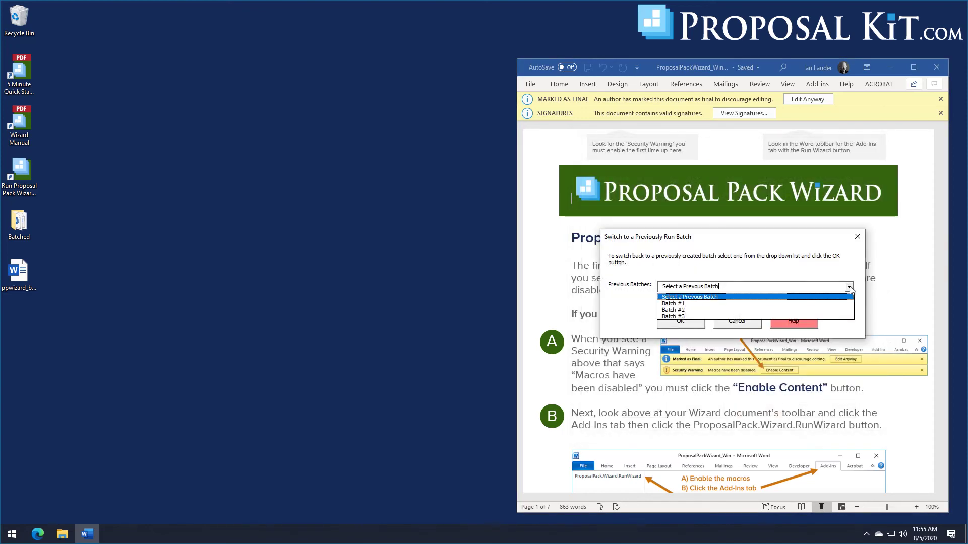
click(683, 310)
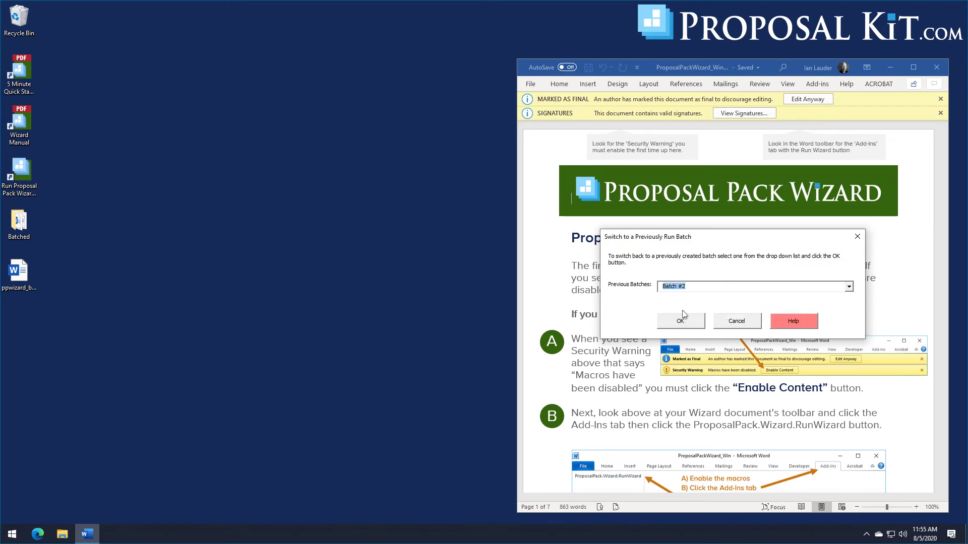
click(683, 316)
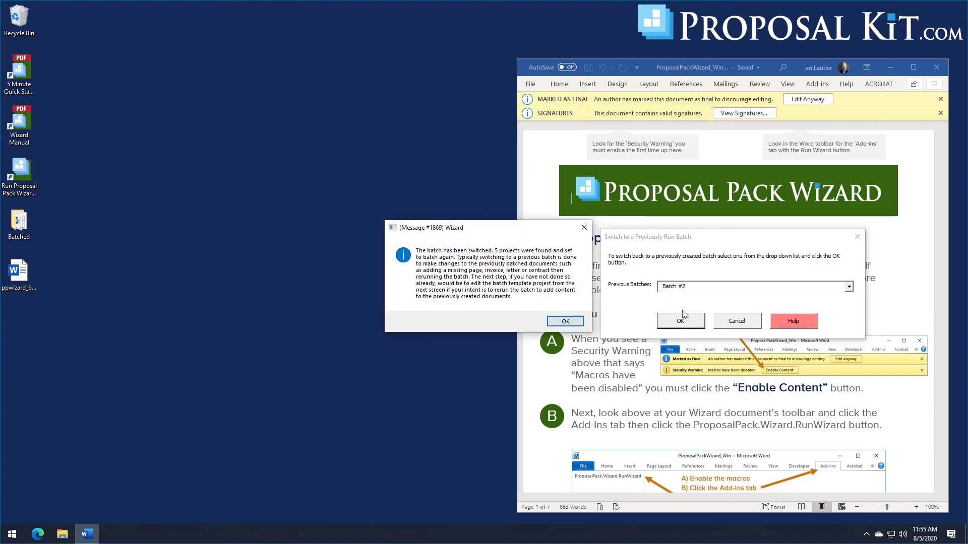
click(565, 322)
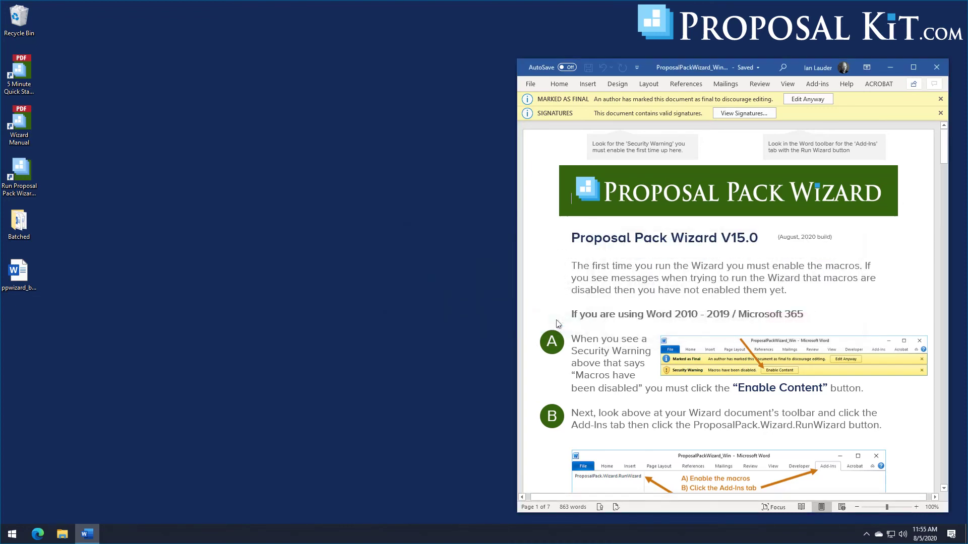
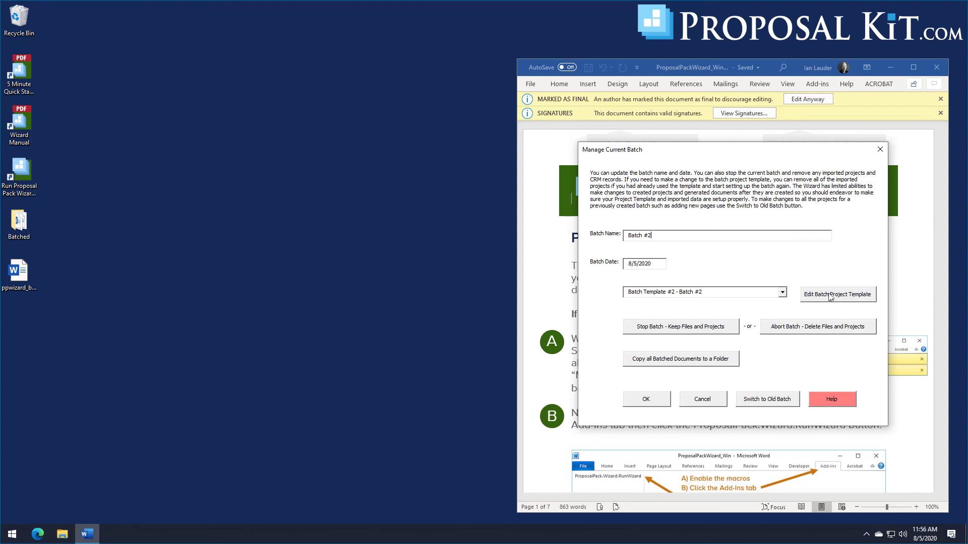
Step: Add the Invoice template to the Batch #2 project template's documents and save the edited template
click(831, 296)
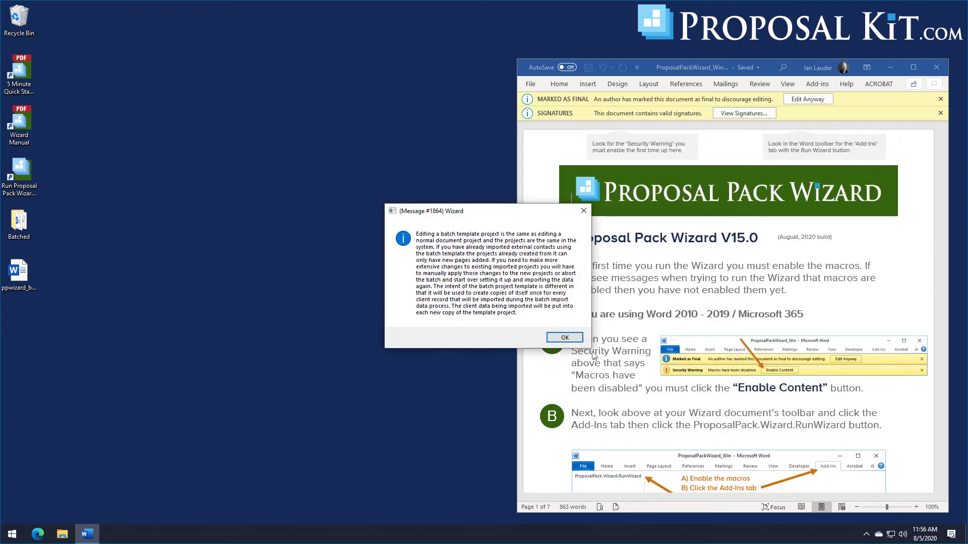
click(564, 338)
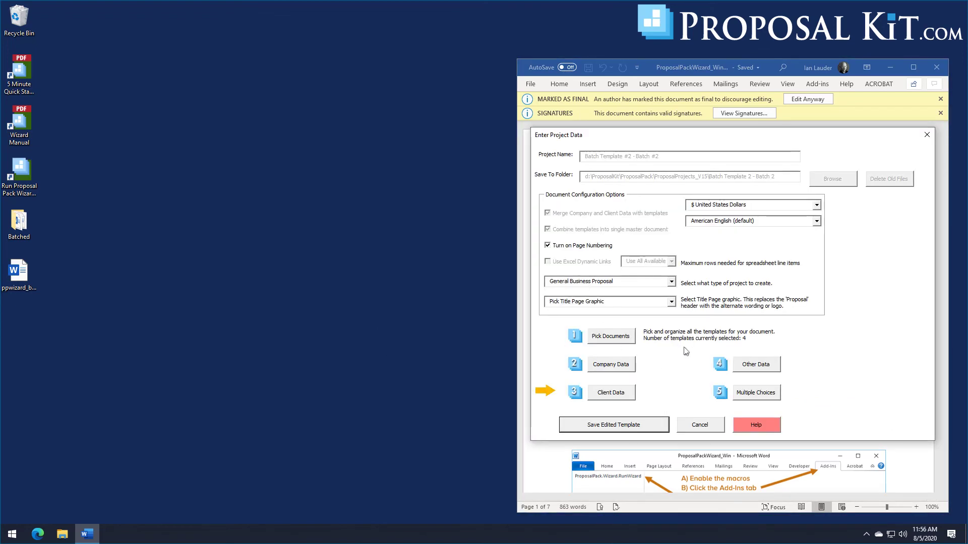
click(615, 338)
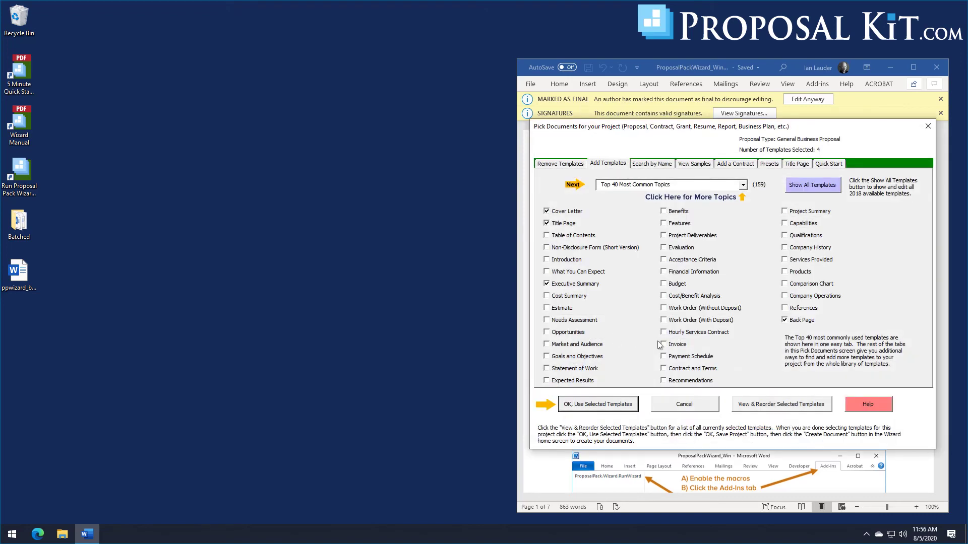
click(663, 345)
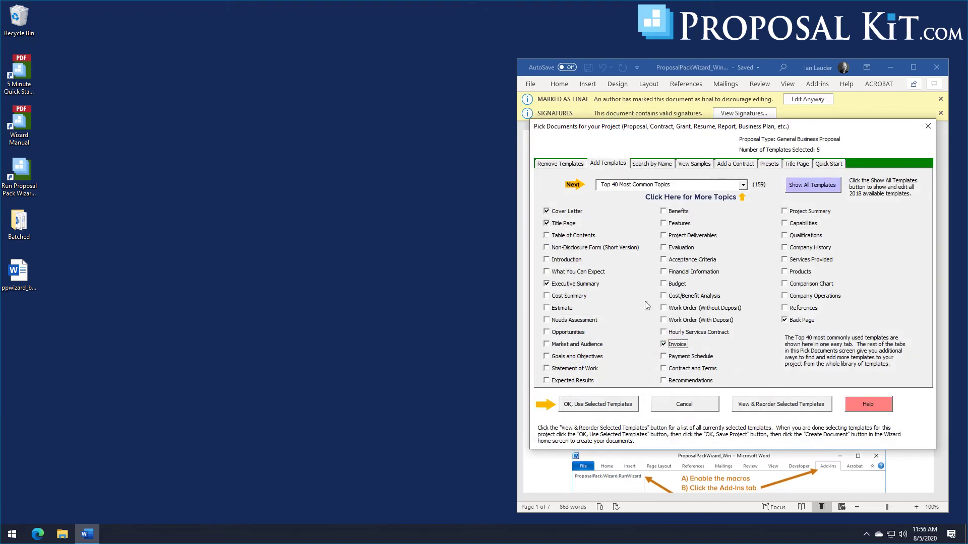
click(597, 410)
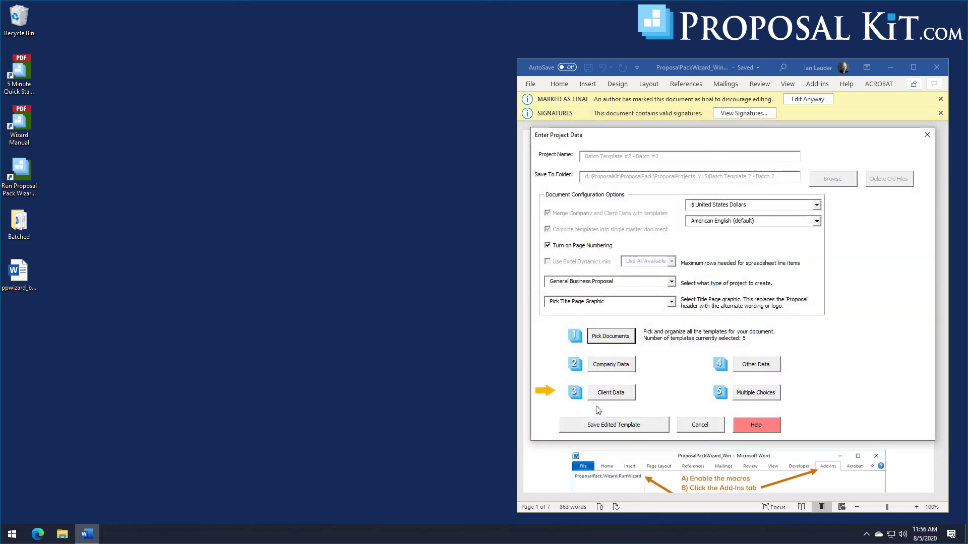
click(607, 430)
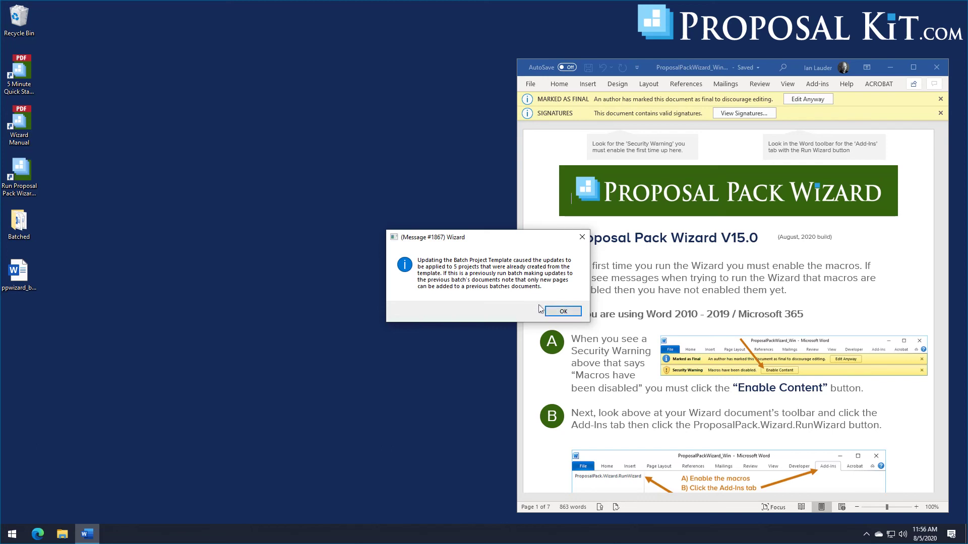
Step: Acknowledge the 5-project update and start the Batch #2 run, keeping previously created documents
click(559, 312)
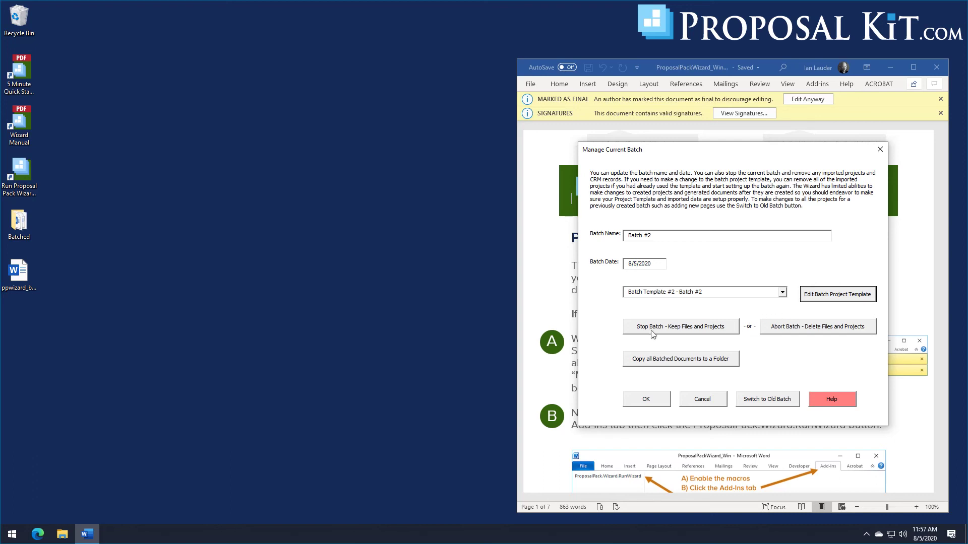
click(647, 400)
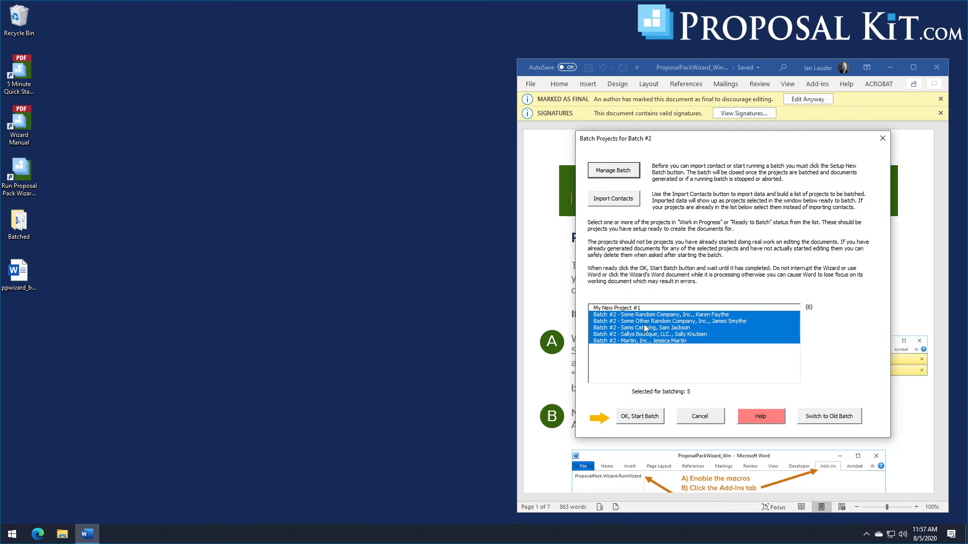
click(647, 417)
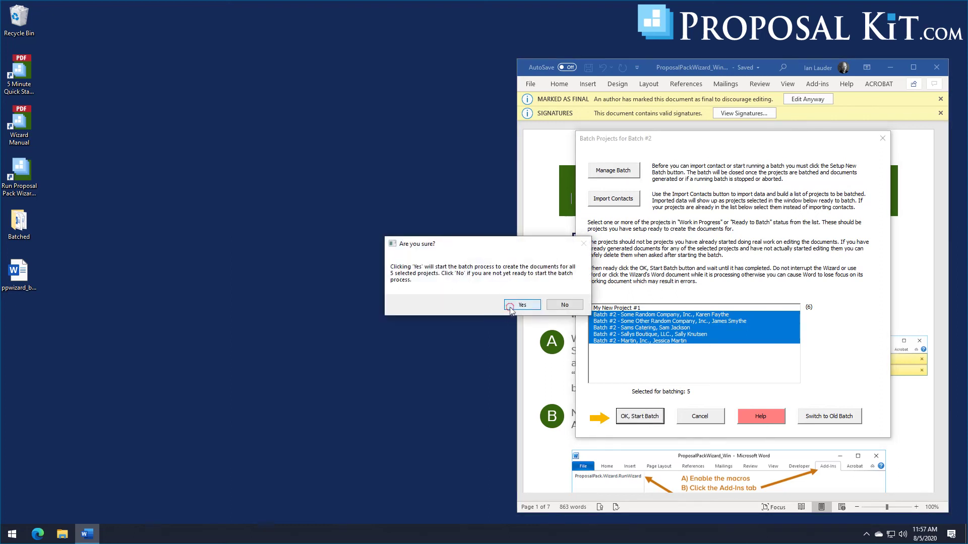
click(510, 309)
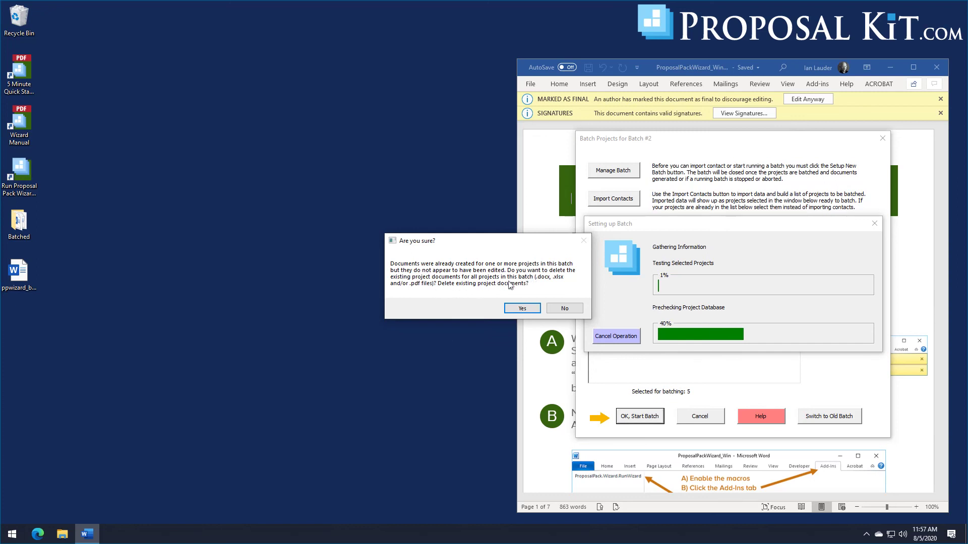
click(565, 310)
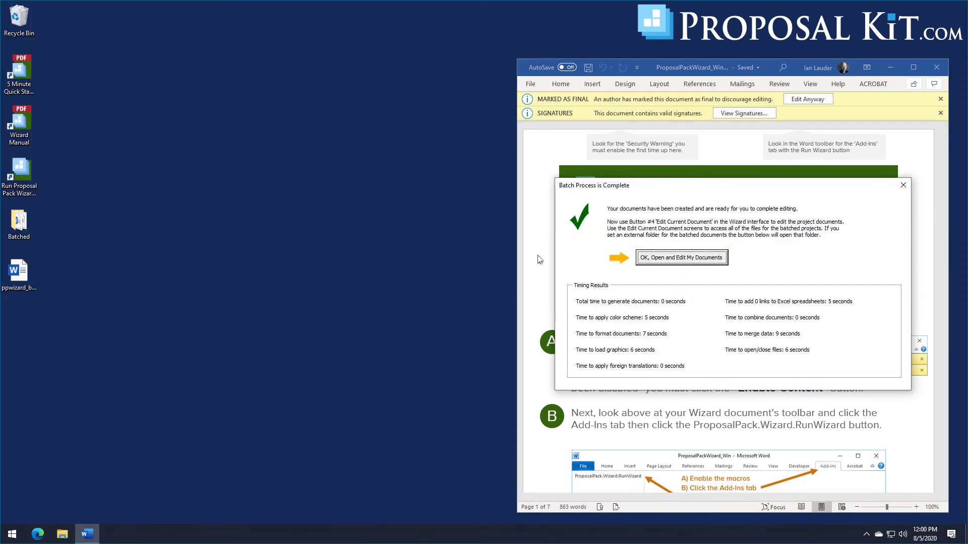
Step: Open the Batched folder, enlarge its window, and check the clients' new Invoice files
click(659, 260)
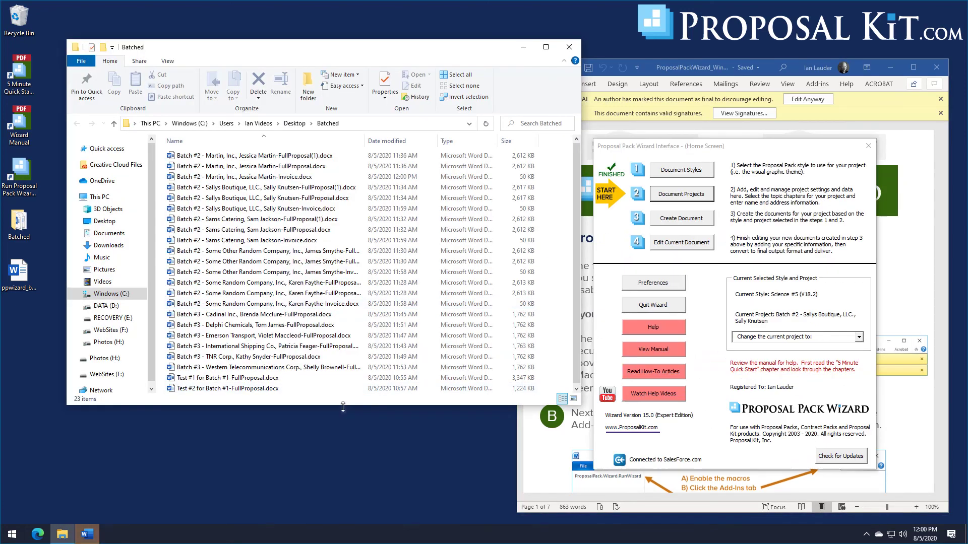
drag(349, 405, 349, 471)
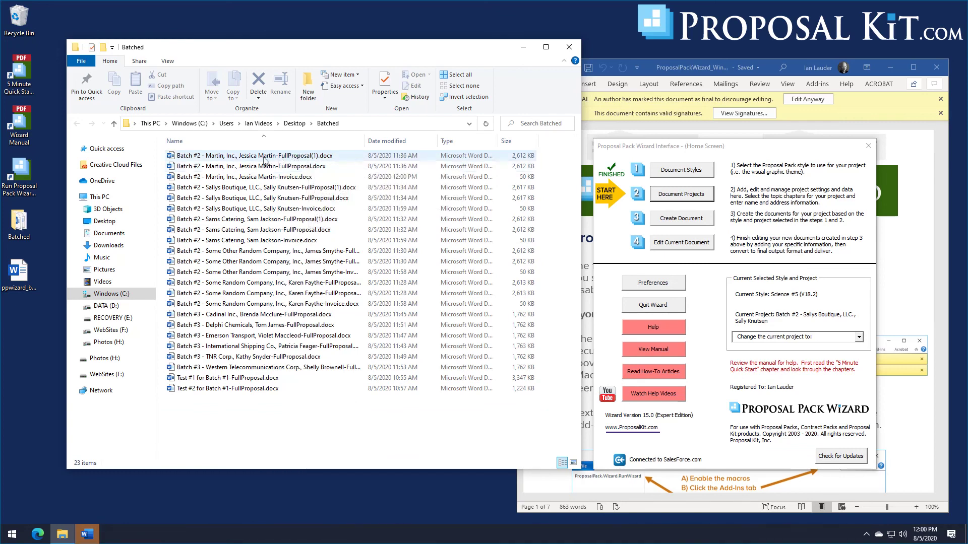
mouse_move(245, 160)
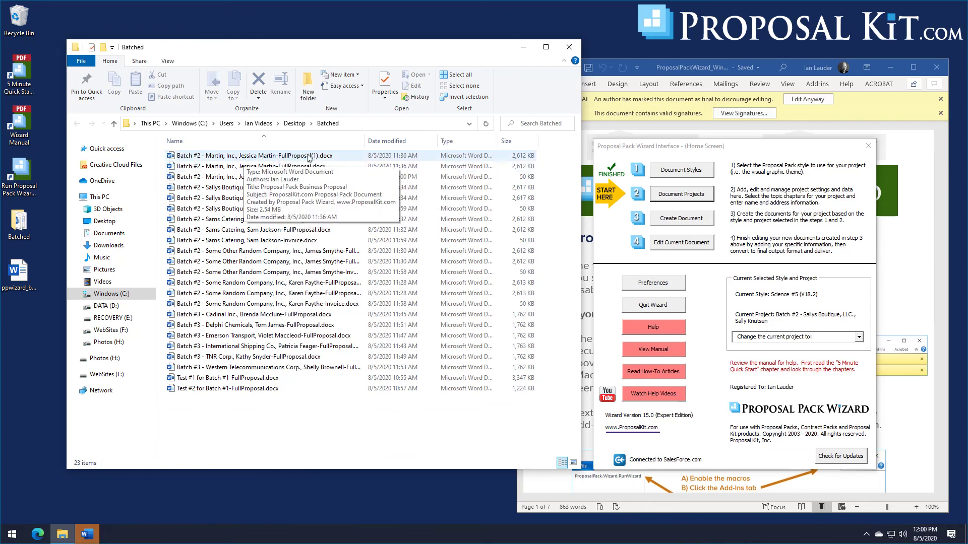
click(278, 159)
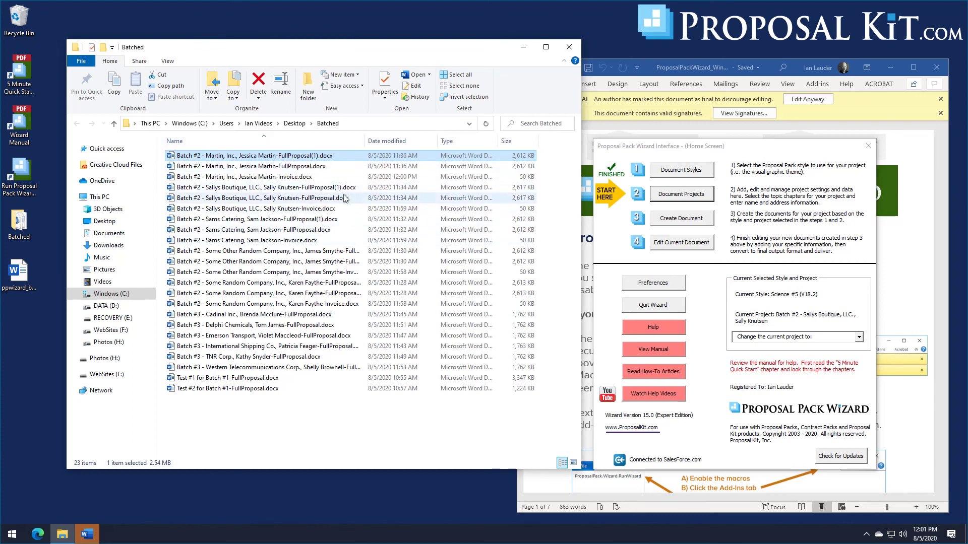
click(281, 177)
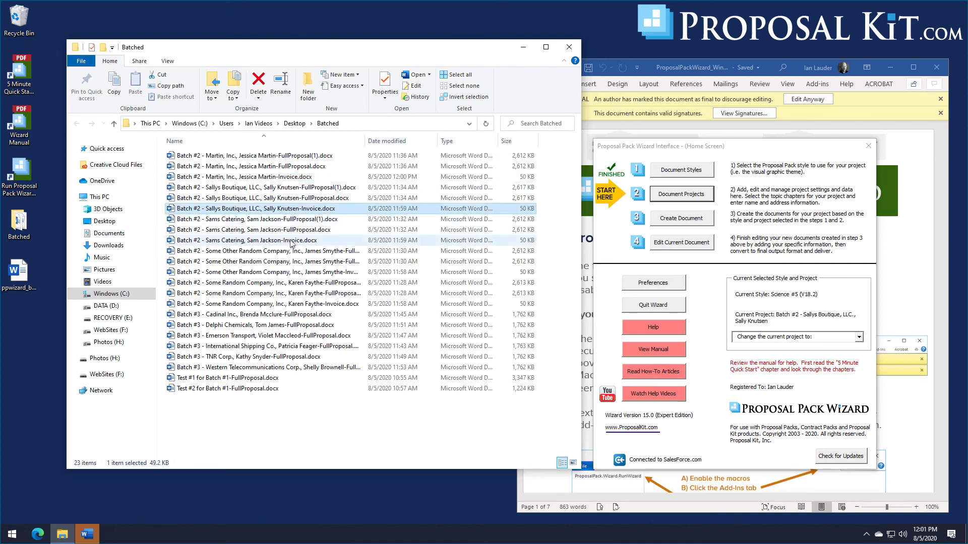
click(292, 241)
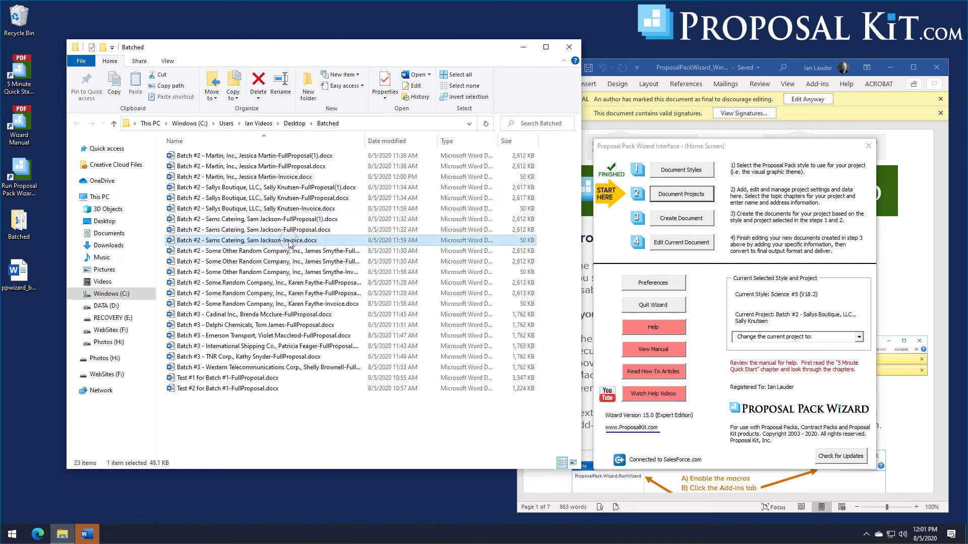
Step: Review one client's Invoice.docx in Word, then close Word and the Batched folder window
double_click(288, 177)
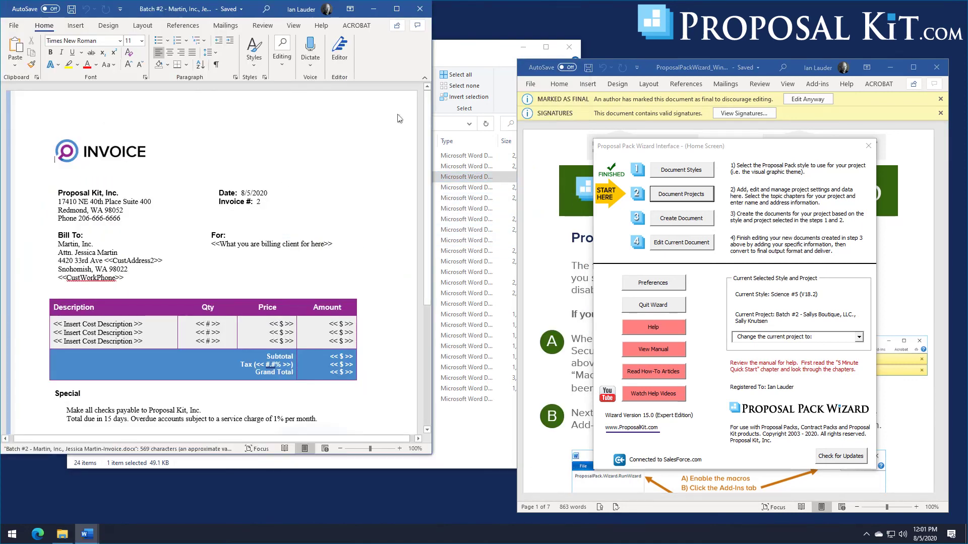
scroll(429, 302, down, 5)
scroll(431, 308, up, 5)
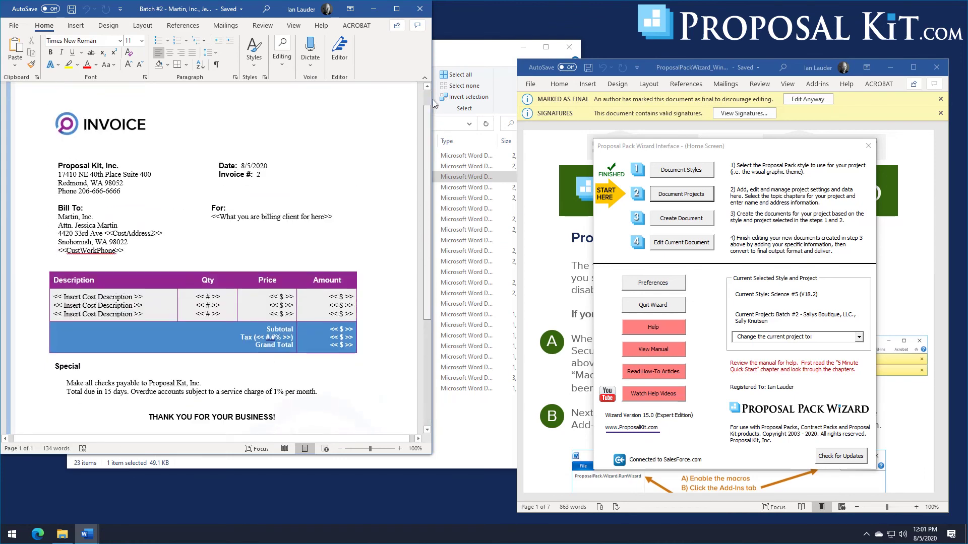
click(420, 8)
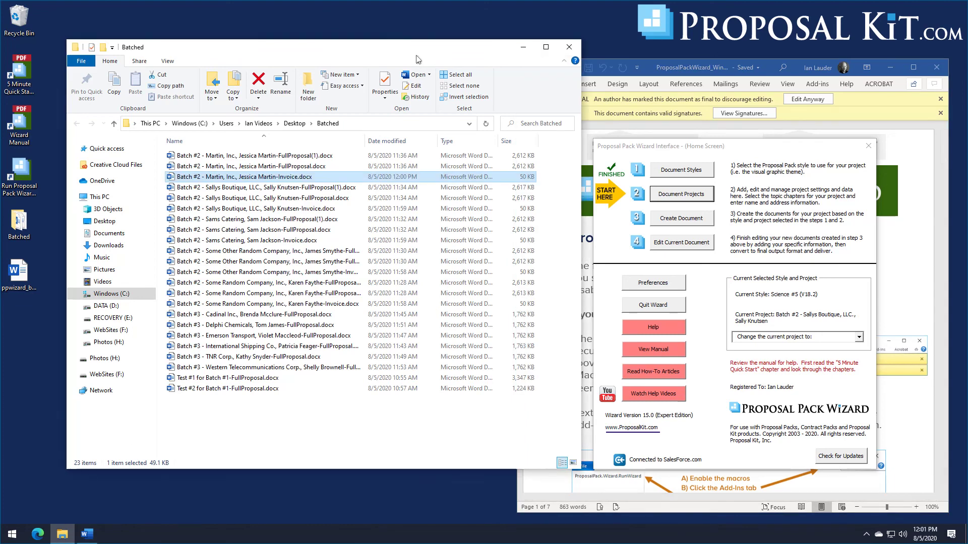
drag(416, 59, 417, 43)
click(570, 30)
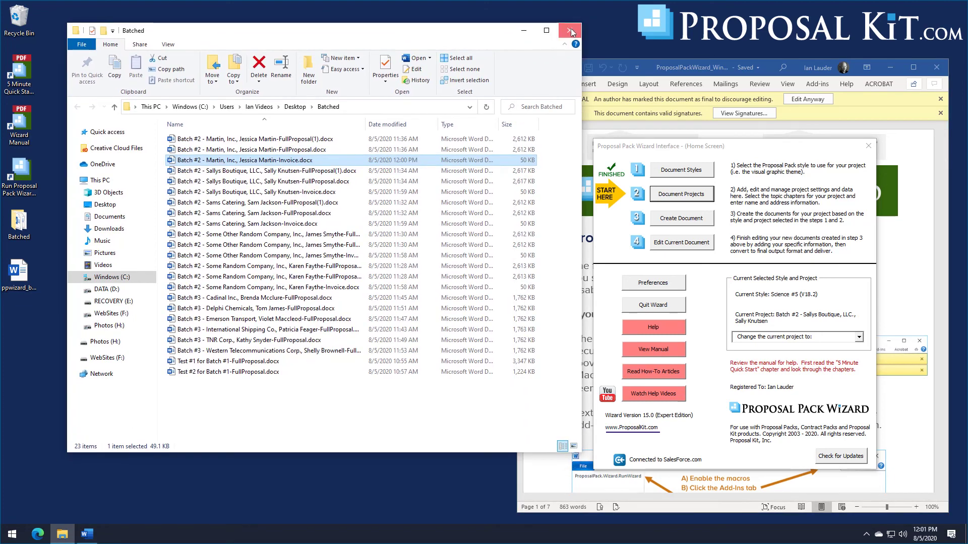
click(730, 145)
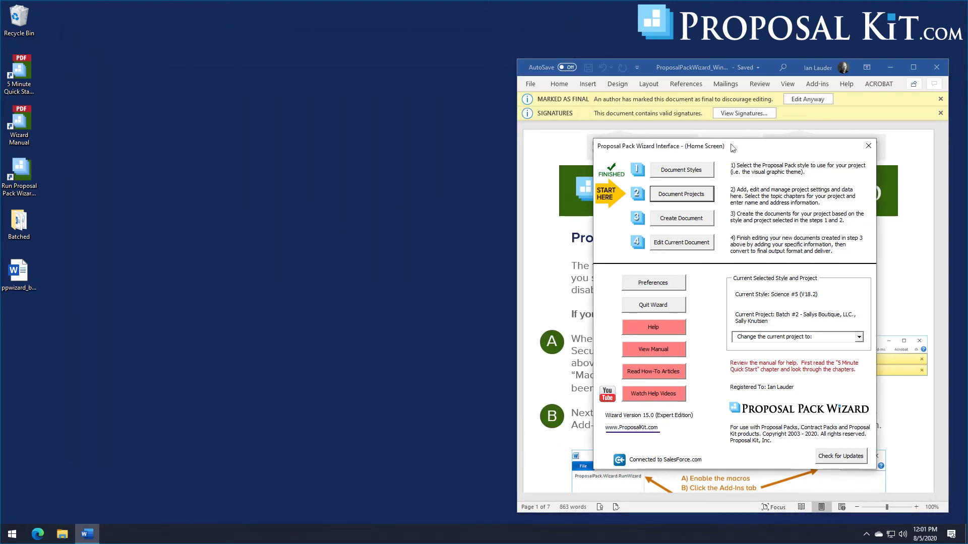